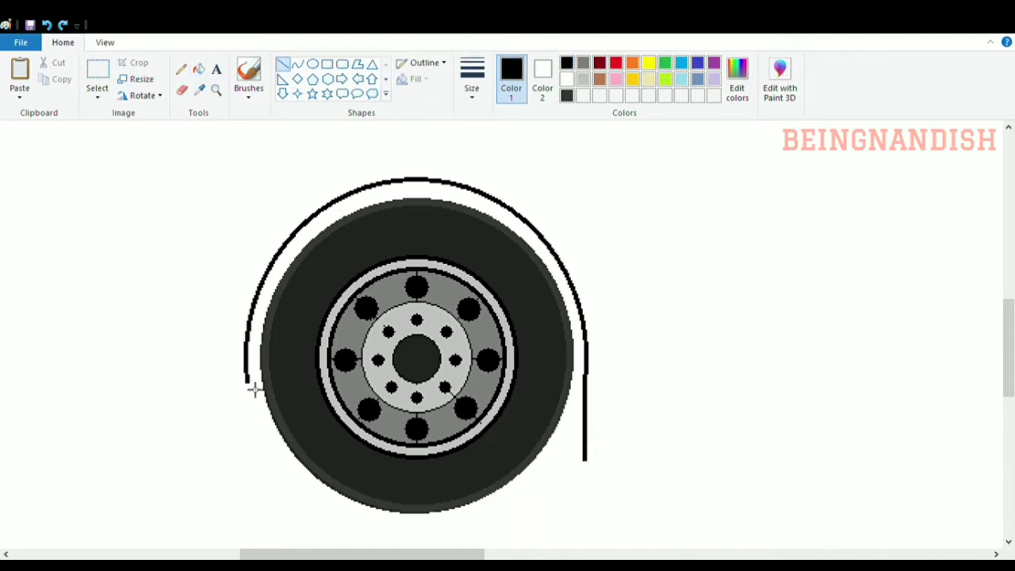
Draw the wheel arch's left vertical edge and flatten the top of the arch with a short straight line.
{"action": "left_click_drag", "start_coordinate": [254, 389], "coordinate": [262, 476]}
{"action": "left_click", "coordinate": [184, 90]}
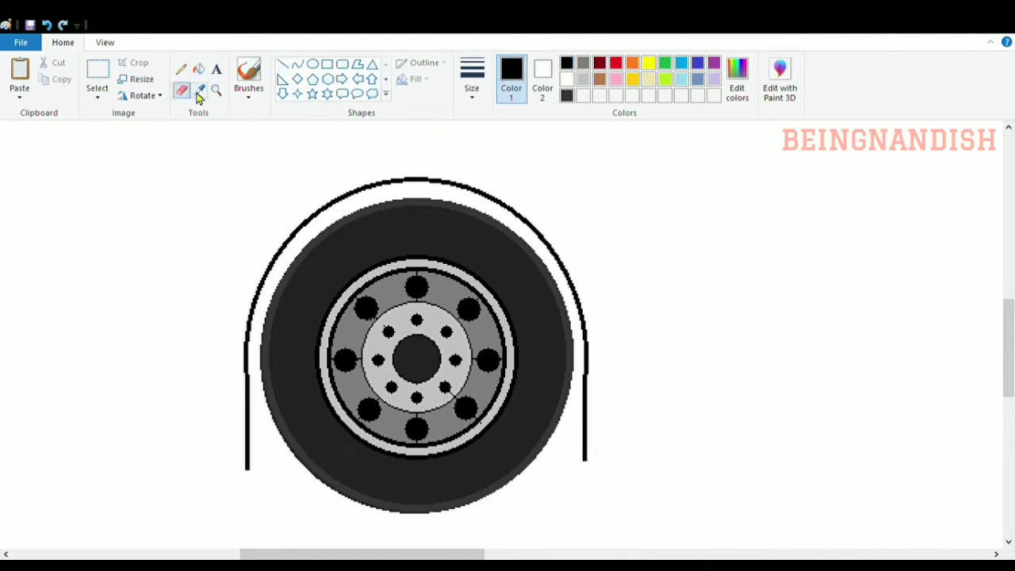
{"action": "left_click", "coordinate": [283, 65]}
{"action": "left_click_drag", "start_coordinate": [392, 183], "coordinate": [442, 183]}
{"action": "left_click", "coordinate": [183, 90]}
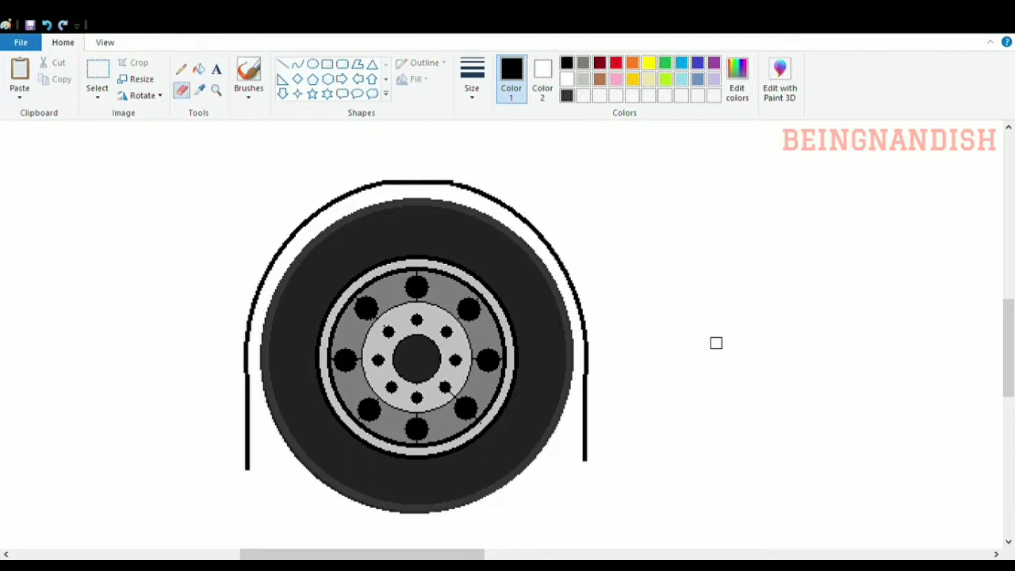
Draw short horizontal lines joining both sides of the wheel arch to the tyre.
{"action": "left_click", "coordinate": [283, 65]}
{"action": "left_click", "coordinate": [182, 91]}
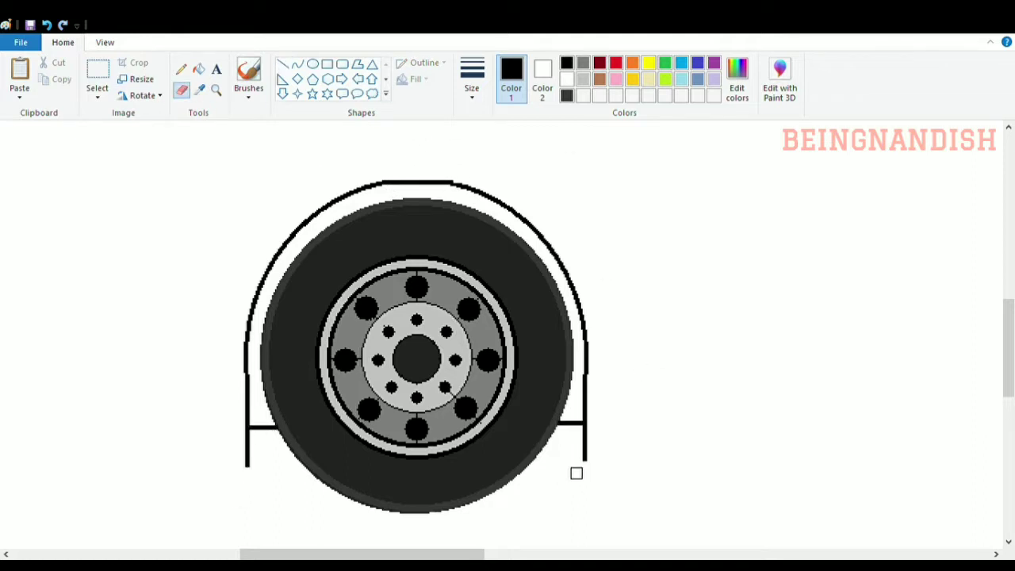
Copy the wheel with its arch and paste it twice to form two adjacent rear wheels.
{"action": "left_click", "coordinate": [104, 42]}
{"action": "left_click", "coordinate": [80, 78]}
{"action": "left_click", "coordinate": [62, 42]}
{"action": "left_click", "coordinate": [98, 72]}
{"action": "left_click_drag", "start_coordinate": [349, 357], "coordinate": [225, 432]}
{"action": "left_click", "coordinate": [316, 328]}
{"action": "key", "text": "ctrl+v"}
{"action": "mouse_move", "coordinate": [56, 180]}
{"action": "left_mouse_down"}
{"action": "mouse_move", "coordinate": [653, 420]}
{"action": "mouse_move", "coordinate": [649, 435]}
{"action": "mouse_move", "coordinate": [744, 429]}
{"action": "mouse_move", "coordinate": [728, 343]}
{"action": "mouse_move", "coordinate": [749, 447]}
{"action": "left_mouse_up"}
{"action": "key", "text": "ctrl+v"}
Draw the body's underside between the wheels, ahead of the front wheel and behind the rear pair, sloping up at the rear end.
{"action": "left_click", "coordinate": [187, 90]}
{"action": "left_click", "coordinate": [282, 64]}
{"action": "left_click_drag", "start_coordinate": [253, 461], "coordinate": [606, 462]}
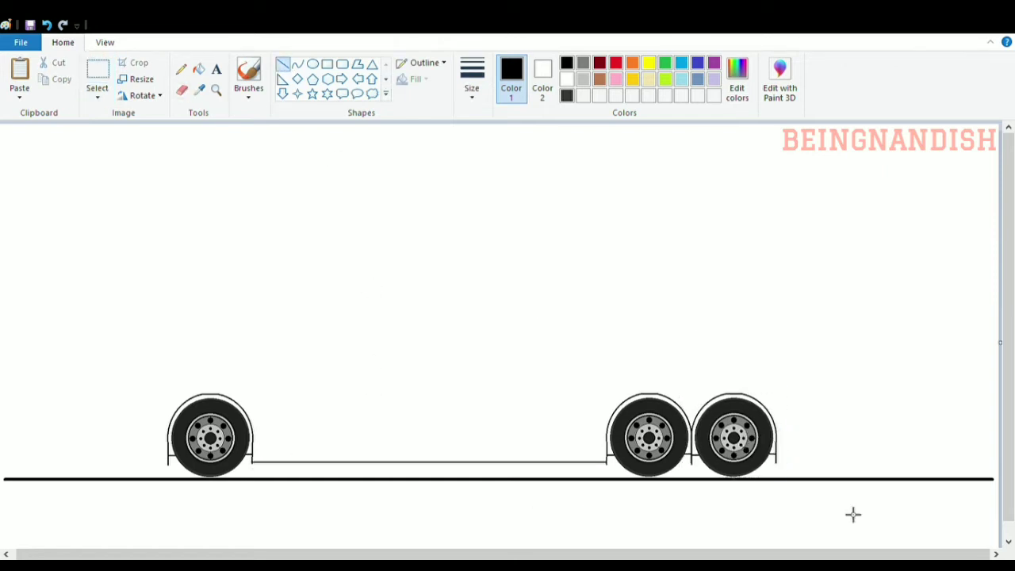
{"action": "left_click_drag", "start_coordinate": [777, 460], "coordinate": [872, 460]}
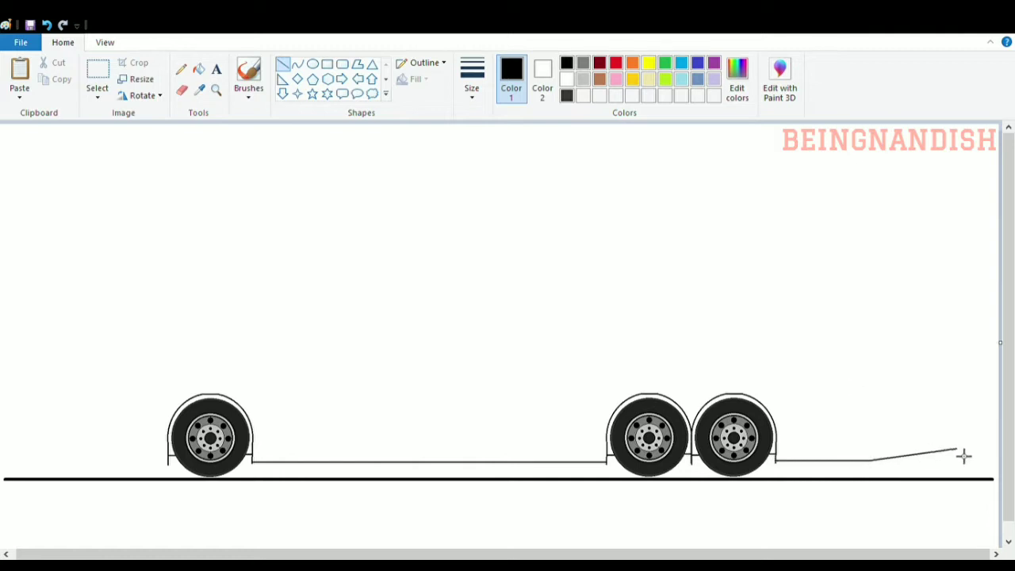
{"action": "left_click_drag", "start_coordinate": [81, 466], "coordinate": [173, 475]}
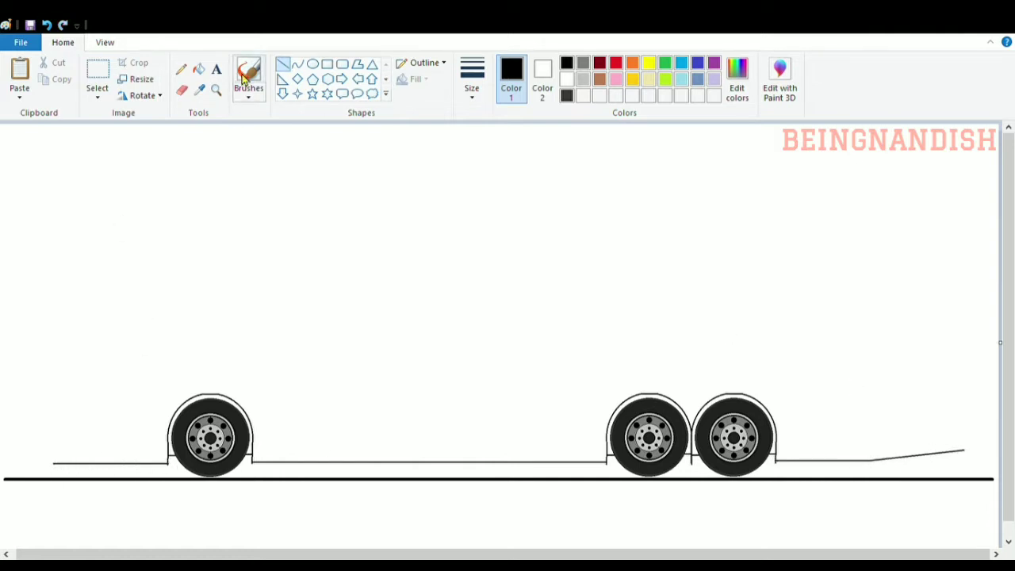
Draw a straight roof line and curve its front end down into a sloping front edge with a small bulge below it.
{"action": "left_click_drag", "start_coordinate": [92, 224], "coordinate": [934, 224]}
{"action": "left_click_drag", "start_coordinate": [510, 234], "coordinate": [510, 240]}
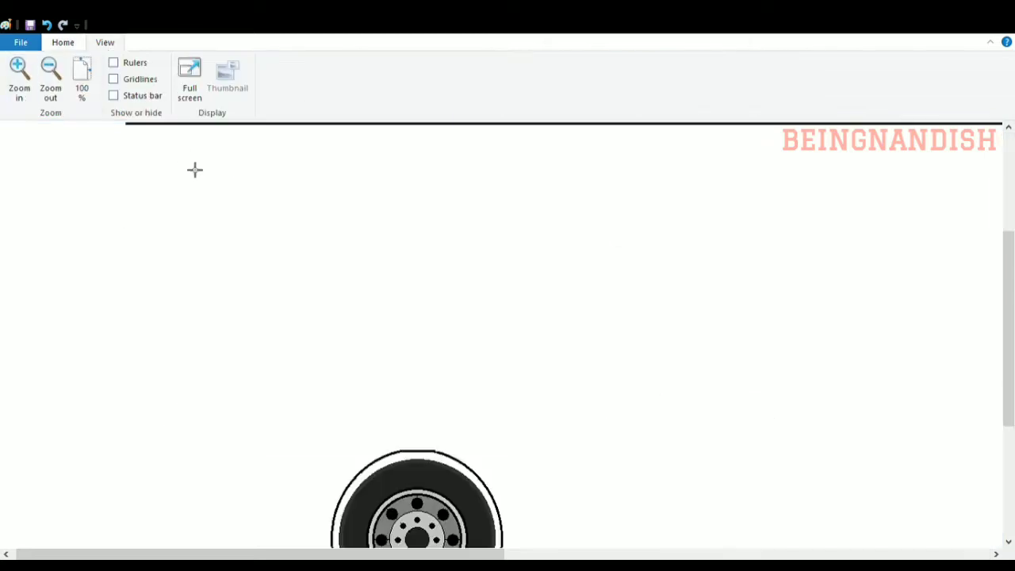
{"action": "left_click", "coordinate": [67, 44]}
{"action": "left_click", "coordinate": [297, 63]}
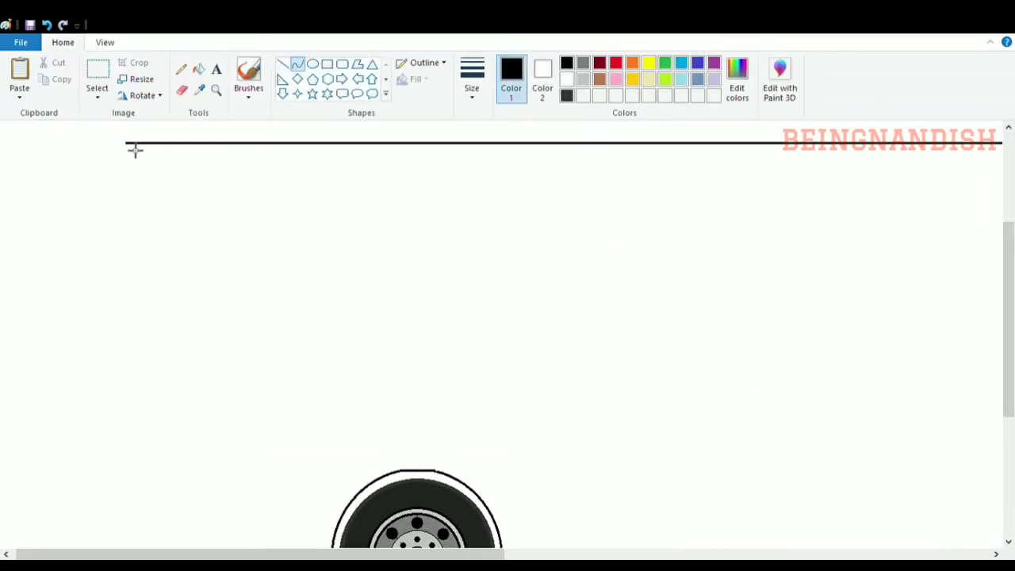
{"action": "mouse_move", "coordinate": [125, 143]}
{"action": "left_mouse_down"}
{"action": "mouse_move", "coordinate": [72, 404]}
{"action": "mouse_move", "coordinate": [58, 421]}
{"action": "left_mouse_up"}
{"action": "left_click_drag", "start_coordinate": [103, 198], "coordinate": [114, 150]}
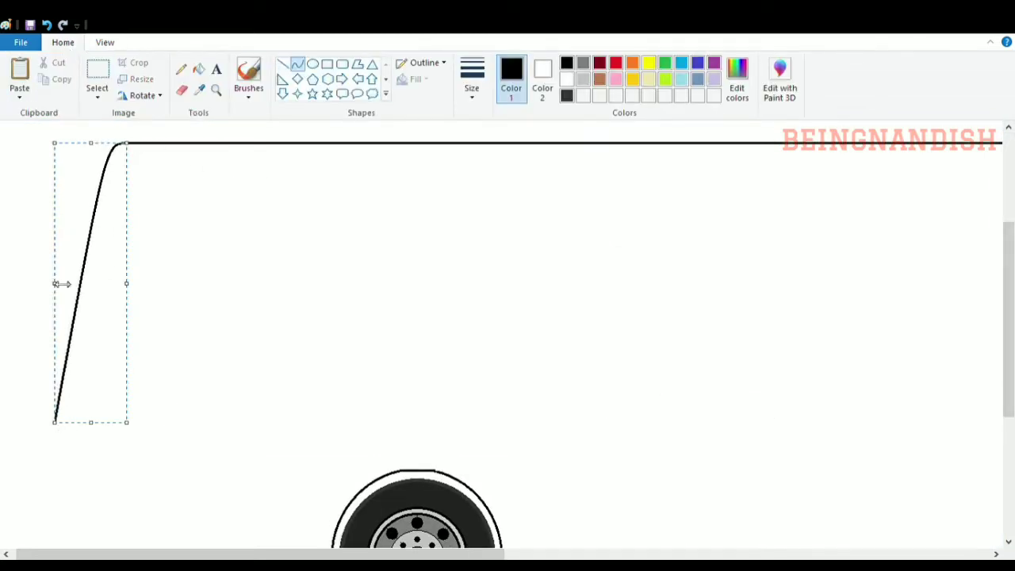
{"action": "scroll", "coordinate": [189, 291], "scroll_direction": "down", "scroll_amount": 3}
{"action": "left_click_drag", "start_coordinate": [55, 177], "coordinate": [66, 179]}
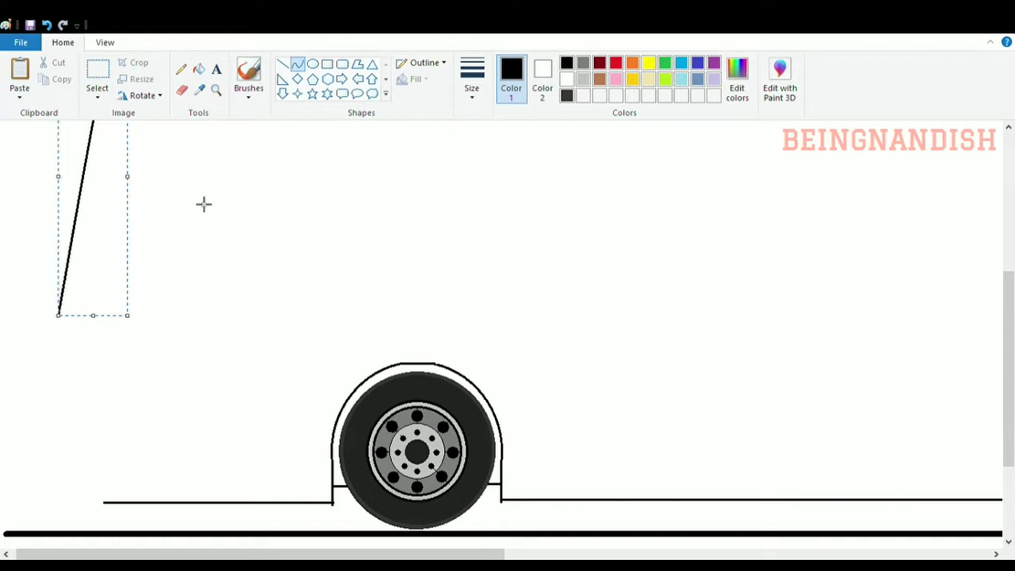
{"action": "left_click", "coordinate": [206, 213]}
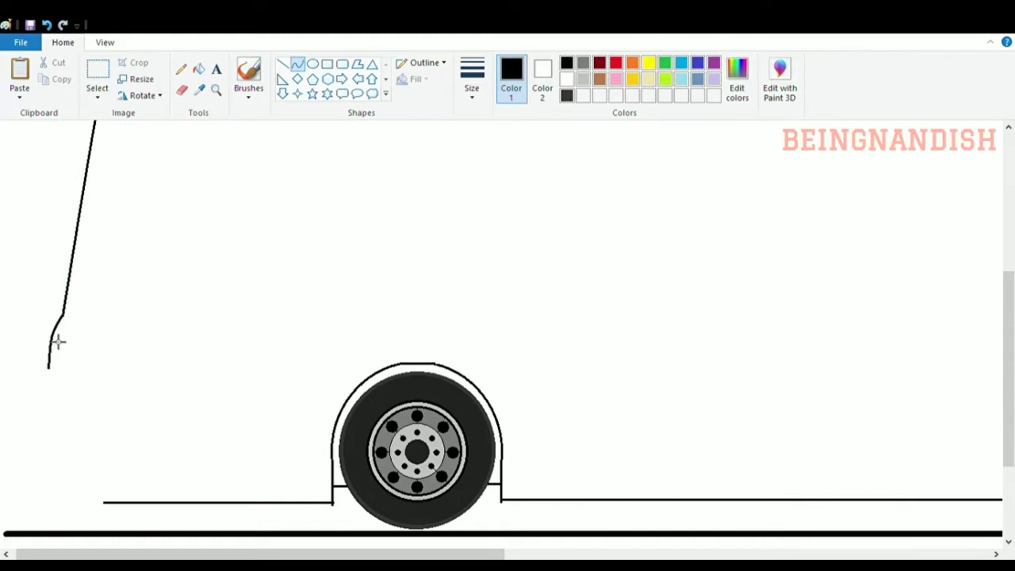
Continue the front edge downward and join it to the underside with a rounded lower corner.
{"action": "left_click_drag", "start_coordinate": [57, 341], "coordinate": [58, 485]}
{"action": "scroll", "coordinate": [118, 403], "scroll_direction": "down", "scroll_amount": 1}
{"action": "mouse_move", "coordinate": [54, 374]}
{"action": "left_mouse_down"}
{"action": "mouse_move", "coordinate": [109, 407]}
{"action": "mouse_move", "coordinate": [82, 403]}
{"action": "left_mouse_up"}
{"action": "left_click", "coordinate": [161, 350]}
{"action": "scroll", "coordinate": [161, 350], "scroll_direction": "up", "scroll_amount": 1}
Erase the line ends that stick out below the underside at the wheel arches.
{"action": "left_click", "coordinate": [182, 90]}
{"action": "left_click", "coordinate": [333, 507]}
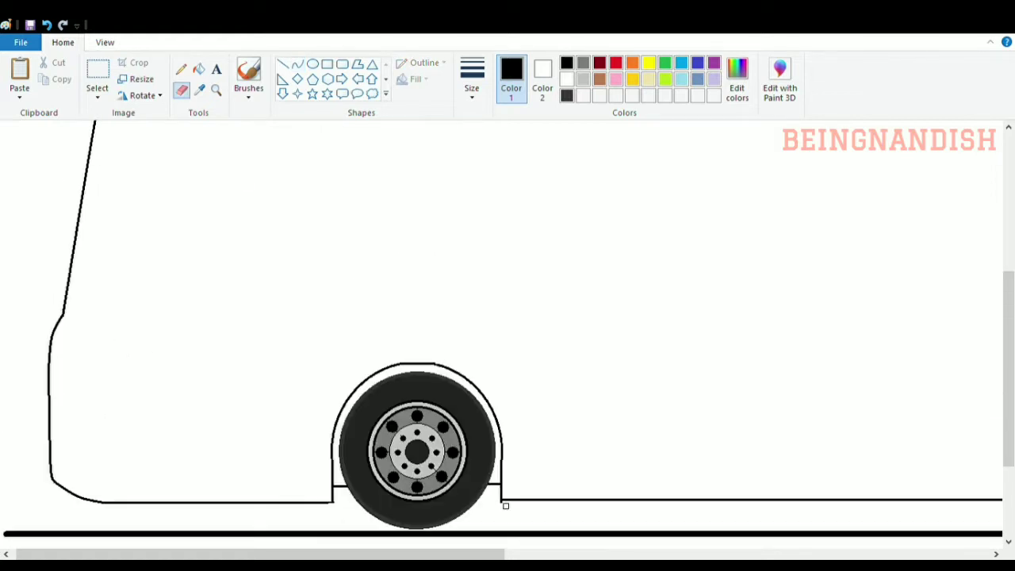
{"action": "left_click", "coordinate": [506, 505]}
{"action": "left_click", "coordinate": [525, 554]}
{"action": "scroll", "coordinate": [713, 503], "scroll_direction": "right", "scroll_amount": 1}
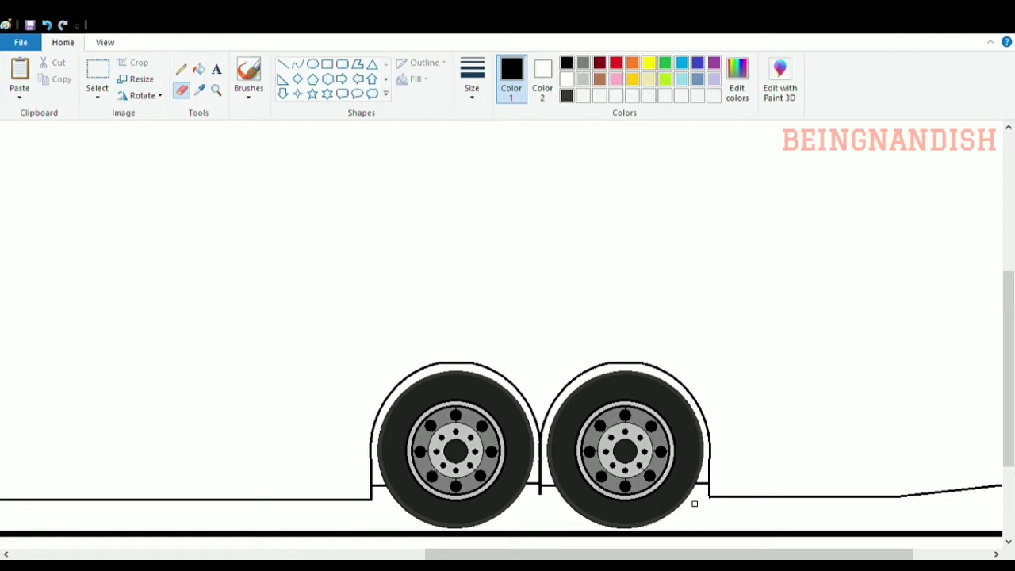
Draw a narrow upright rounded rectangle between the two rear wheel arches.
{"action": "left_click", "coordinate": [283, 65]}
{"action": "left_click", "coordinate": [342, 64]}
{"action": "left_click_drag", "start_coordinate": [539, 433], "coordinate": [545, 487]}
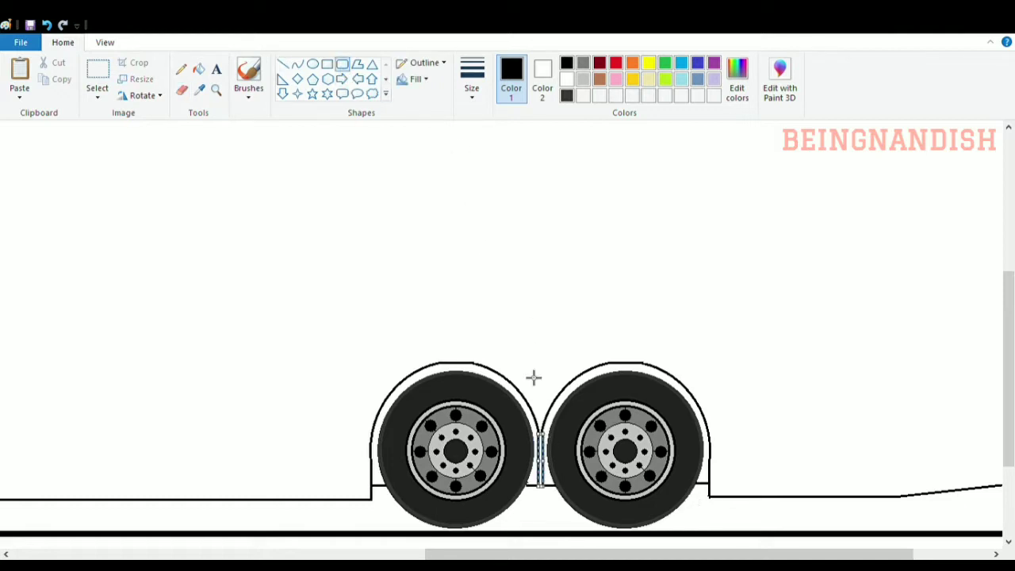
{"action": "left_click", "coordinate": [533, 377]}
{"action": "left_click_drag", "start_coordinate": [533, 554], "coordinate": [120, 554]}
{"action": "left_click", "coordinate": [105, 42]}
{"action": "left_click", "coordinate": [50, 79]}
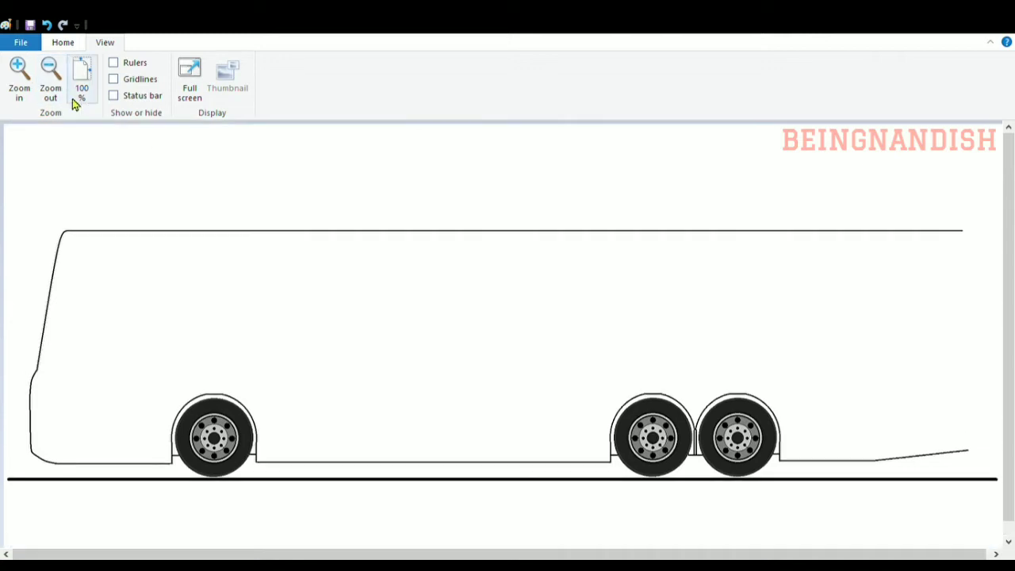
{"action": "left_click", "coordinate": [63, 42]}
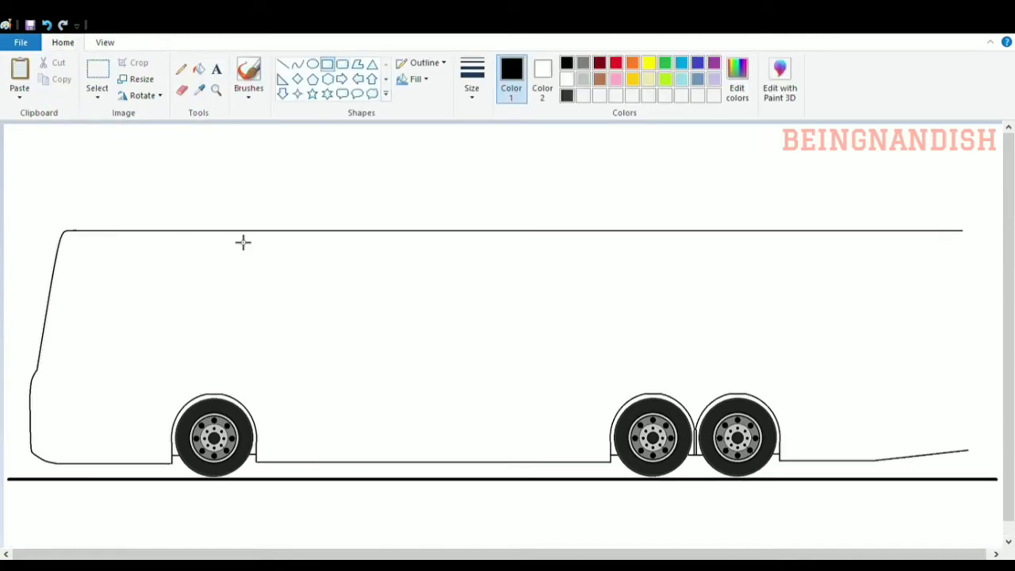
{"action": "left_click_drag", "start_coordinate": [239, 236], "coordinate": [954, 318]}
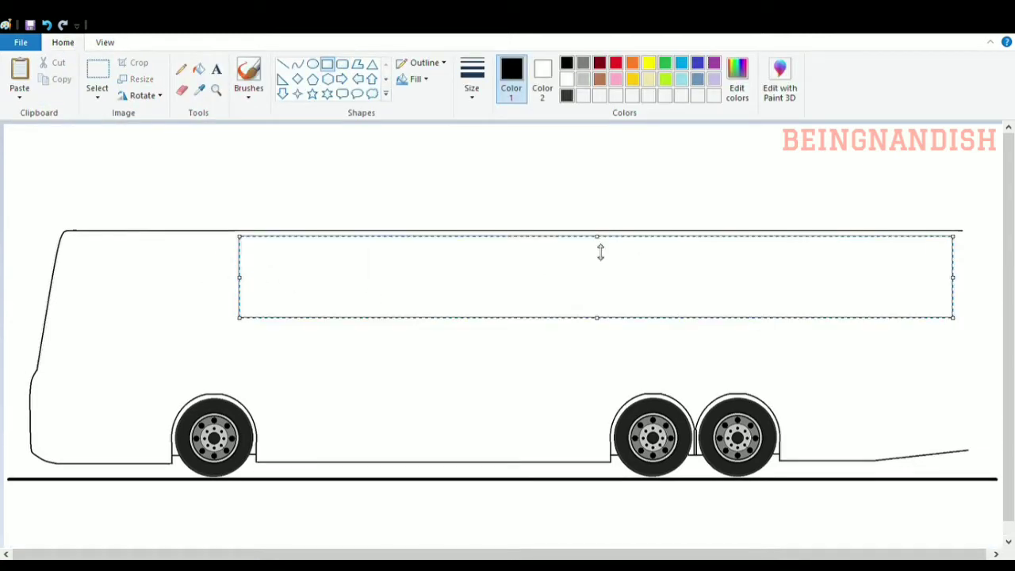
{"action": "left_click_drag", "start_coordinate": [598, 238], "coordinate": [598, 239]}
{"action": "left_click_drag", "start_coordinate": [598, 317], "coordinate": [598, 320]}
{"action": "left_click_drag", "start_coordinate": [240, 280], "coordinate": [248, 280]}
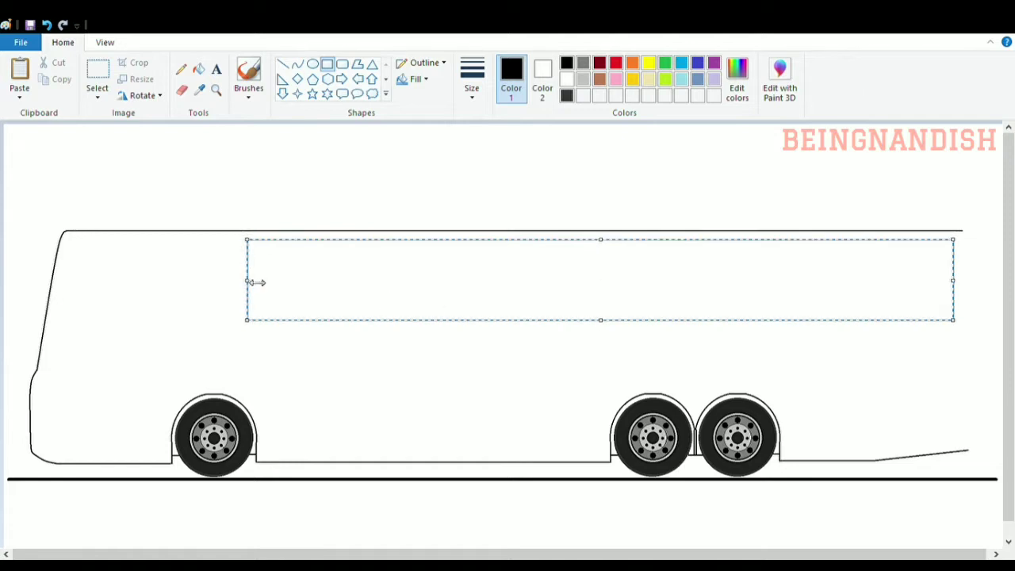
{"action": "left_click", "coordinate": [312, 162]}
{"action": "left_click", "coordinate": [47, 24]}
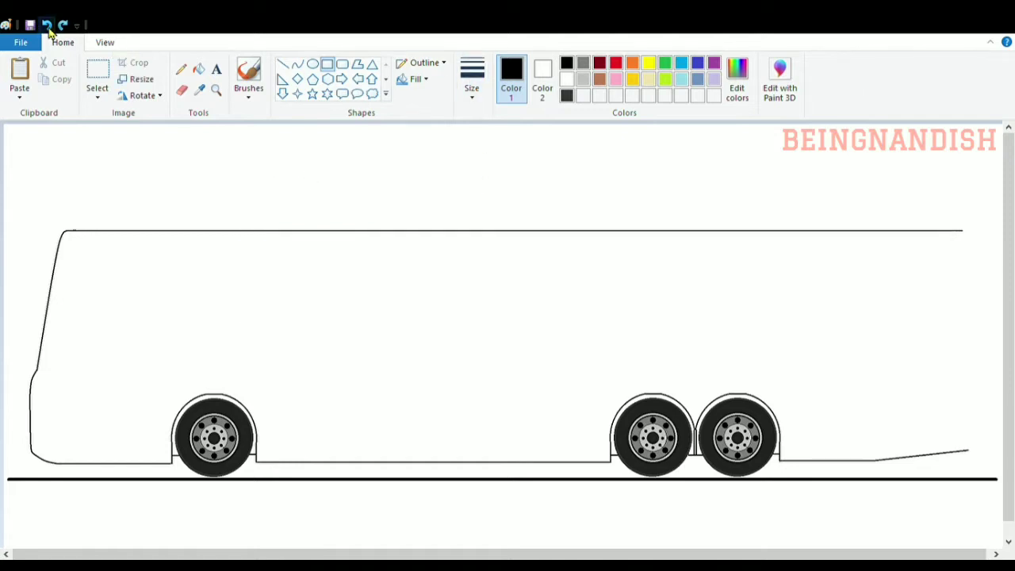
Draw a long rectangular window band just below the roof, from above the front wheel to near the rear end, and adjust its edges.
{"action": "left_click_drag", "start_coordinate": [246, 238], "coordinate": [955, 324]}
{"action": "left_click_drag", "start_coordinate": [247, 319], "coordinate": [242, 321]}
{"action": "left_click_drag", "start_coordinate": [596, 237], "coordinate": [595, 240]}
{"action": "left_click_drag", "start_coordinate": [242, 280], "coordinate": [245, 281]}
Extend the window band's top line toward the front and curve it down parallel to the sloping front edge.
{"action": "left_click", "coordinate": [283, 64]}
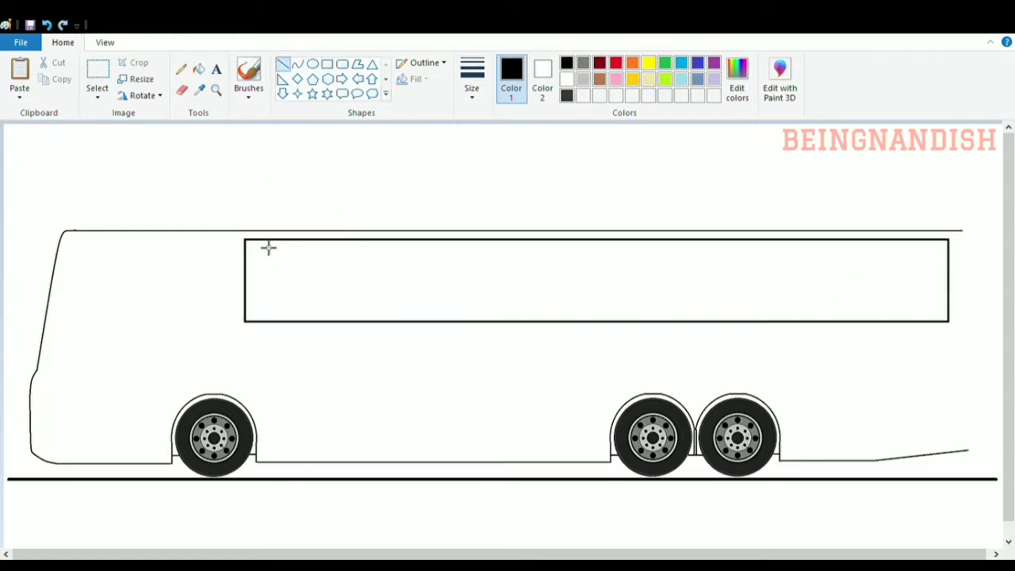
{"action": "left_click", "coordinate": [105, 42]}
{"action": "left_click", "coordinate": [19, 76]}
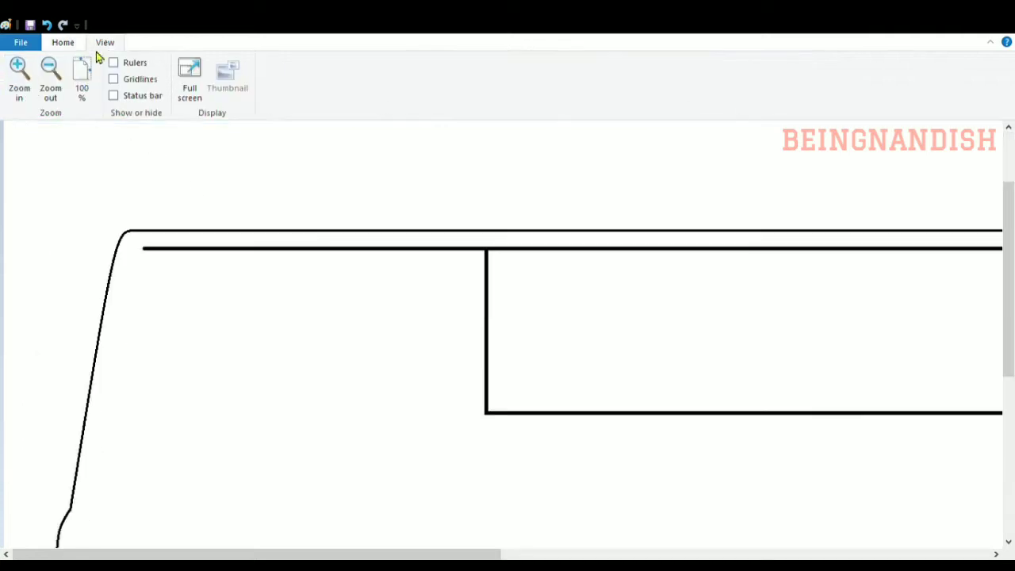
{"action": "left_click", "coordinate": [62, 42]}
{"action": "scroll", "coordinate": [508, 334], "scroll_direction": "down", "scroll_amount": 1}
{"action": "left_click", "coordinate": [297, 64]}
{"action": "mouse_move", "coordinate": [155, 142]}
{"action": "left_mouse_down"}
{"action": "mouse_move", "coordinate": [110, 410]}
{"action": "mouse_move", "coordinate": [145, 145]}
{"action": "left_mouse_up"}
{"action": "left_click", "coordinate": [147, 146]}
{"action": "mouse_move", "coordinate": [108, 277]}
{"action": "left_mouse_down"}
{"action": "mouse_move", "coordinate": [120, 277]}
{"action": "mouse_move", "coordinate": [107, 276]}
{"action": "left_mouse_up"}
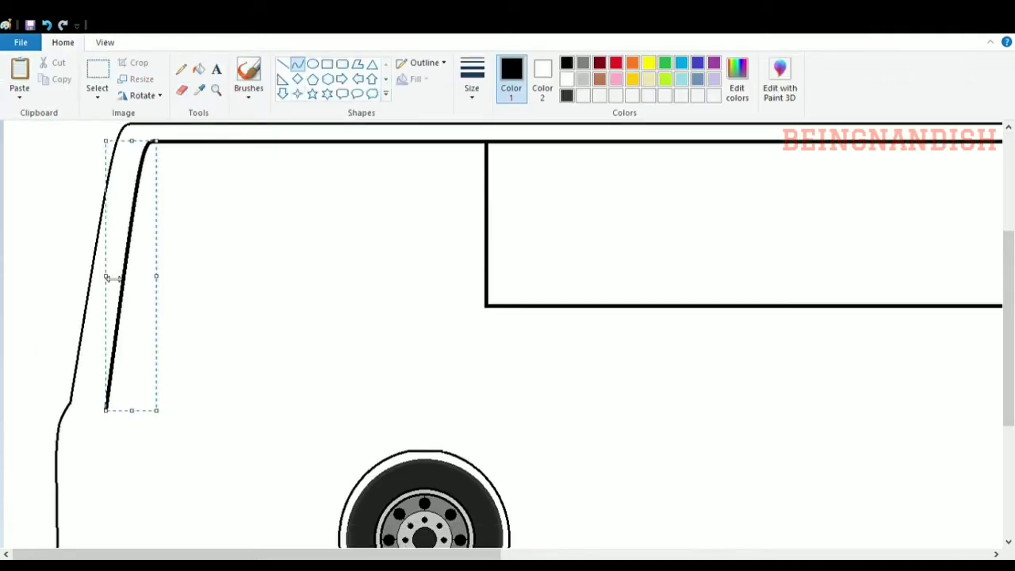
{"action": "left_click", "coordinate": [137, 420]}
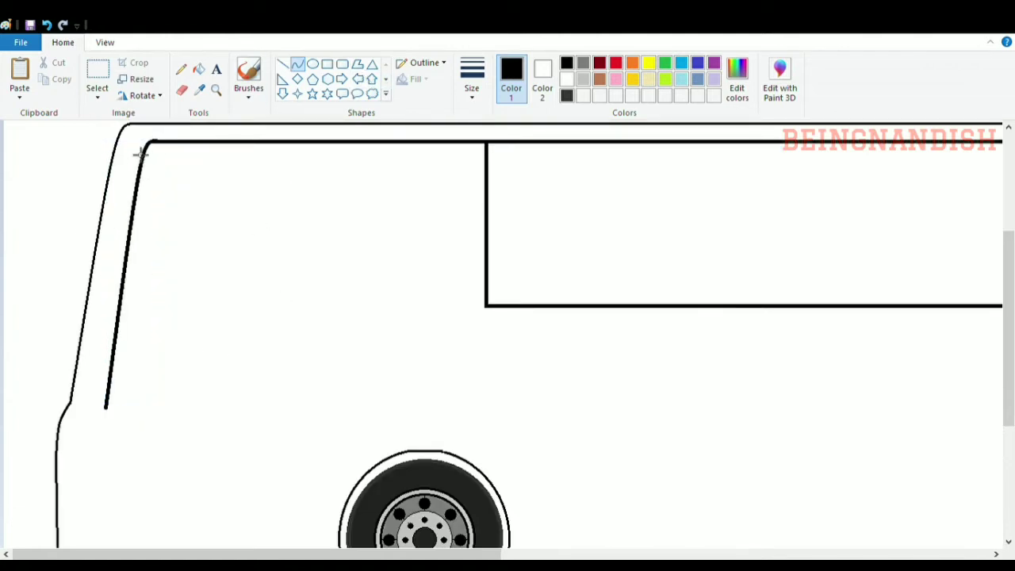
Draw a second sloping curve for the windscreen and join both its ends to the front edge with short lines.
{"action": "left_click_drag", "start_coordinate": [139, 152], "coordinate": [100, 396]}
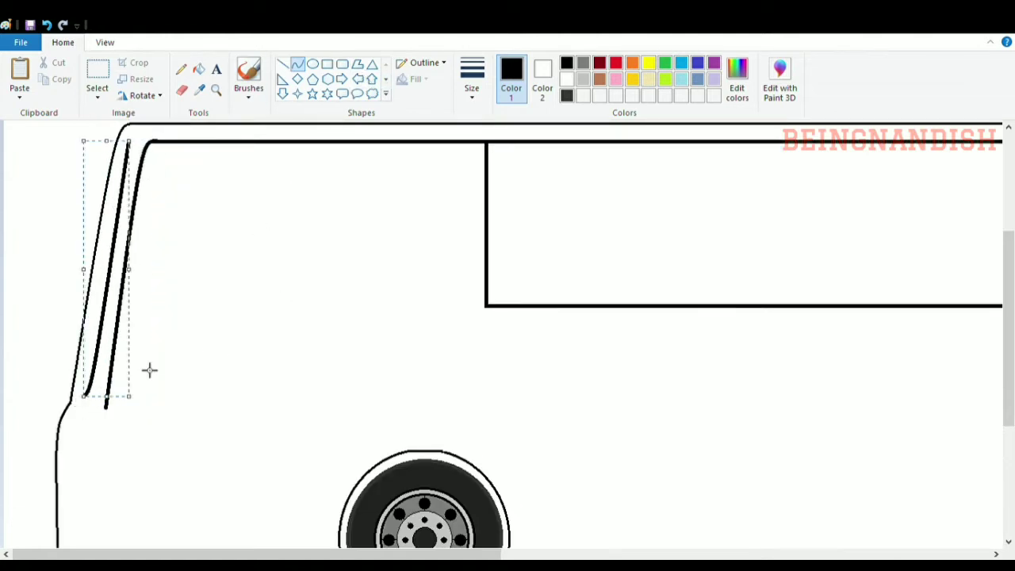
{"action": "left_click_drag", "start_coordinate": [84, 271], "coordinate": [86, 273]}
{"action": "left_click_drag", "start_coordinate": [113, 284], "coordinate": [115, 283]}
{"action": "left_click", "coordinate": [218, 233]}
{"action": "left_click", "coordinate": [282, 63]}
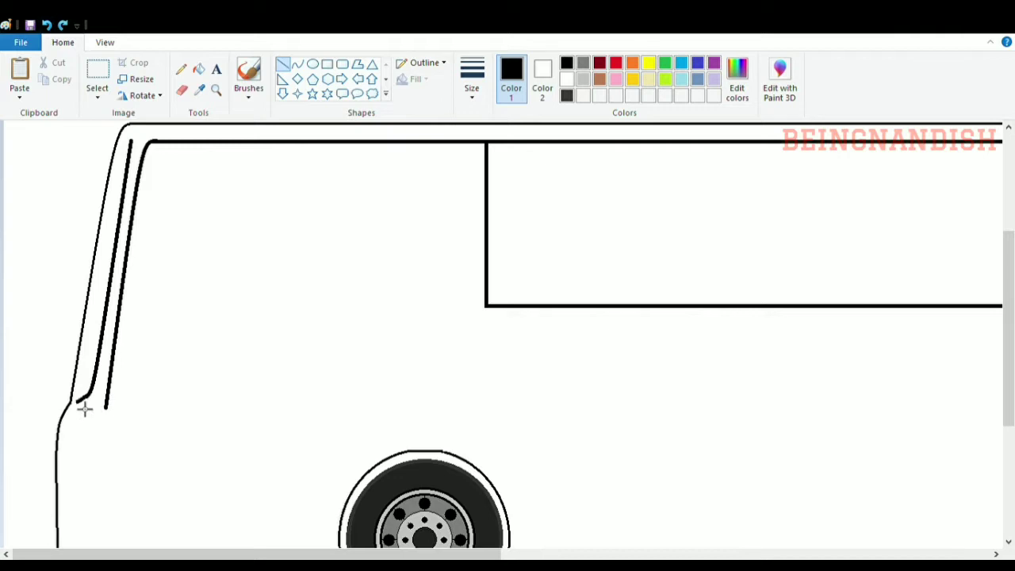
{"action": "left_click", "coordinate": [297, 63]}
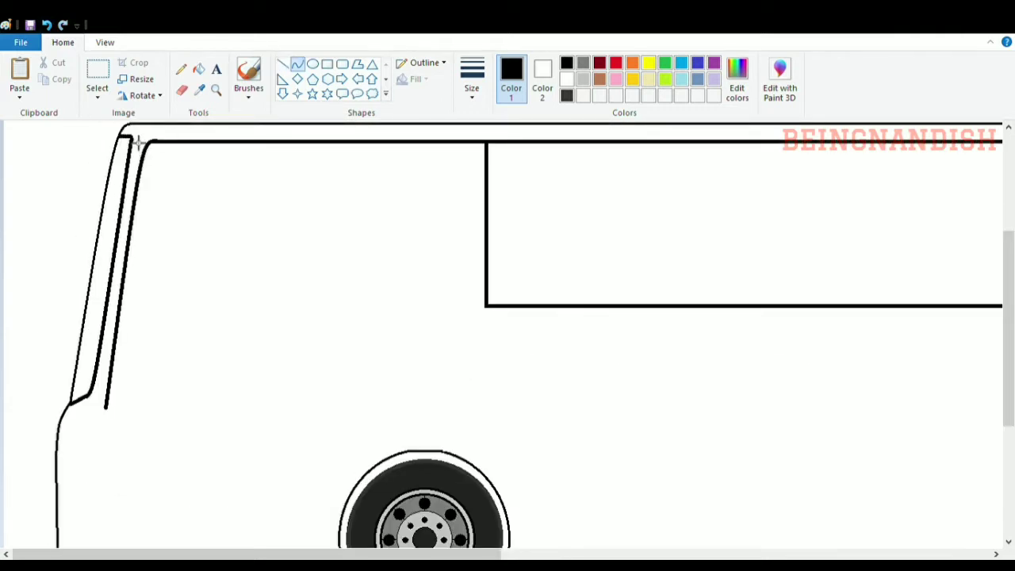
Draw the front door's outline with a front vertical, a bottom line above the underside and a rear vertical ahead of the wheel.
{"action": "scroll", "coordinate": [136, 142], "scroll_direction": "down", "scroll_amount": 3}
{"action": "left_click", "coordinate": [282, 63]}
{"action": "mouse_move", "coordinate": [105, 300]}
{"action": "left_mouse_down"}
{"action": "mouse_move", "coordinate": [127, 479]}
{"action": "mouse_move", "coordinate": [276, 476]}
{"action": "left_mouse_up"}
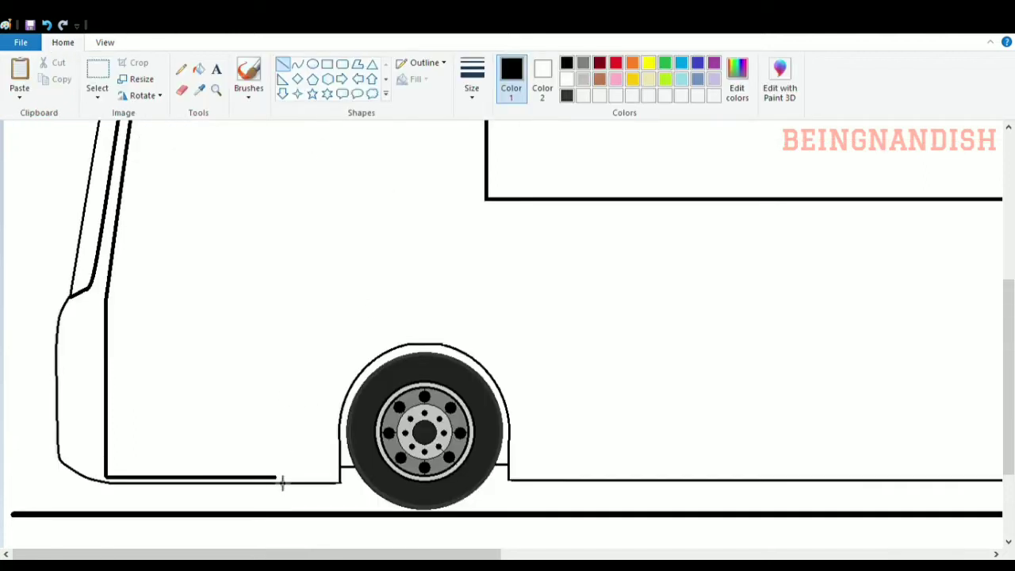
{"action": "left_click_drag", "start_coordinate": [276, 477], "coordinate": [272, 256]}
{"action": "scroll", "coordinate": [347, 328], "scroll_direction": "up", "scroll_amount": 3}
{"action": "mouse_move", "coordinate": [272, 363]}
{"action": "left_mouse_down"}
{"action": "mouse_move", "coordinate": [282, 226]}
{"action": "mouse_move", "coordinate": [272, 184]}
{"action": "mouse_move", "coordinate": [272, 224]}
{"action": "left_mouse_up"}
{"action": "left_click", "coordinate": [372, 178]}
{"action": "left_click", "coordinate": [299, 66]}
{"action": "left_click_drag", "start_coordinate": [486, 306], "coordinate": [107, 407]}
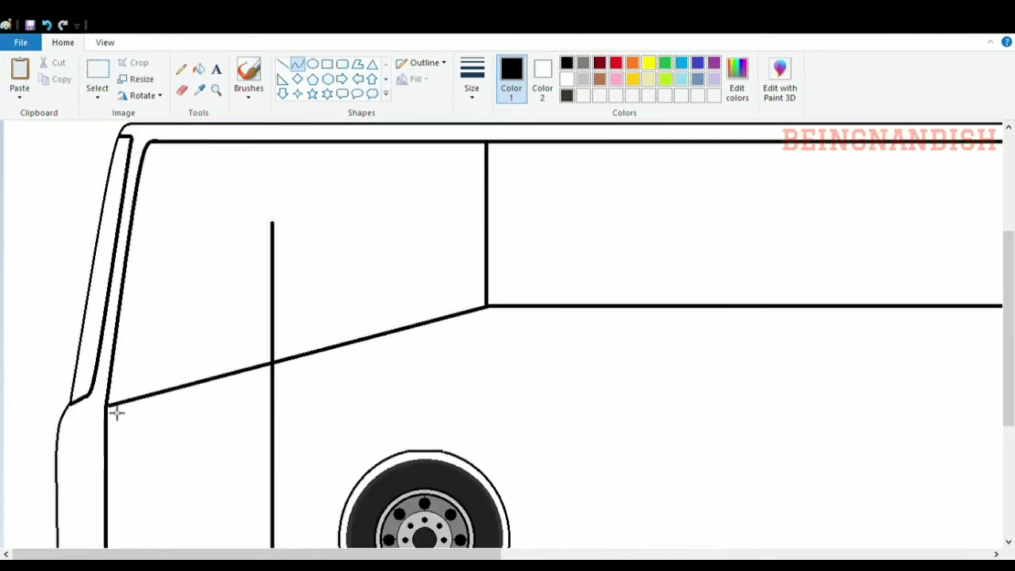
{"action": "left_click_drag", "start_coordinate": [265, 365], "coordinate": [262, 405]}
{"action": "left_click", "coordinate": [263, 405]}
{"action": "key", "text": "ctrl+z"}
{"action": "left_click_drag", "start_coordinate": [494, 311], "coordinate": [109, 410]}
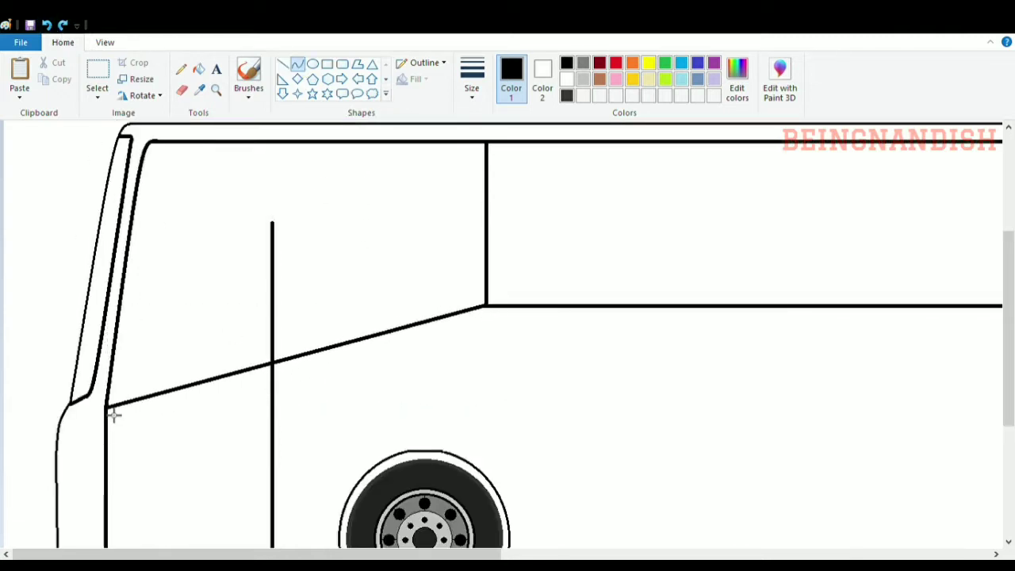
{"action": "mouse_move", "coordinate": [270, 364]}
{"action": "left_mouse_down"}
{"action": "mouse_move", "coordinate": [288, 372]}
{"action": "mouse_move", "coordinate": [284, 401]}
{"action": "left_mouse_up"}
{"action": "key", "text": "ctrl+z"}
{"action": "left_click_drag", "start_coordinate": [106, 407], "coordinate": [485, 306]}
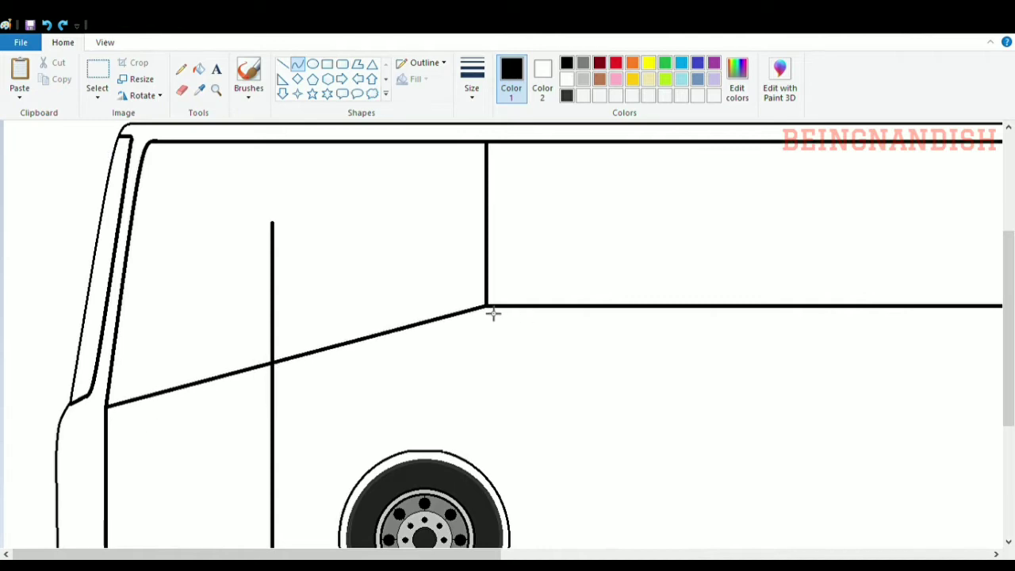
{"action": "left_click_drag", "start_coordinate": [230, 373], "coordinate": [230, 344]}
{"action": "mouse_move", "coordinate": [317, 352]}
{"action": "left_mouse_down"}
{"action": "mouse_move", "coordinate": [321, 380]}
{"action": "mouse_move", "coordinate": [334, 363]}
{"action": "left_mouse_up"}
{"action": "left_click", "coordinate": [46, 25]}
{"action": "left_click_drag", "start_coordinate": [486, 306], "coordinate": [106, 407]}
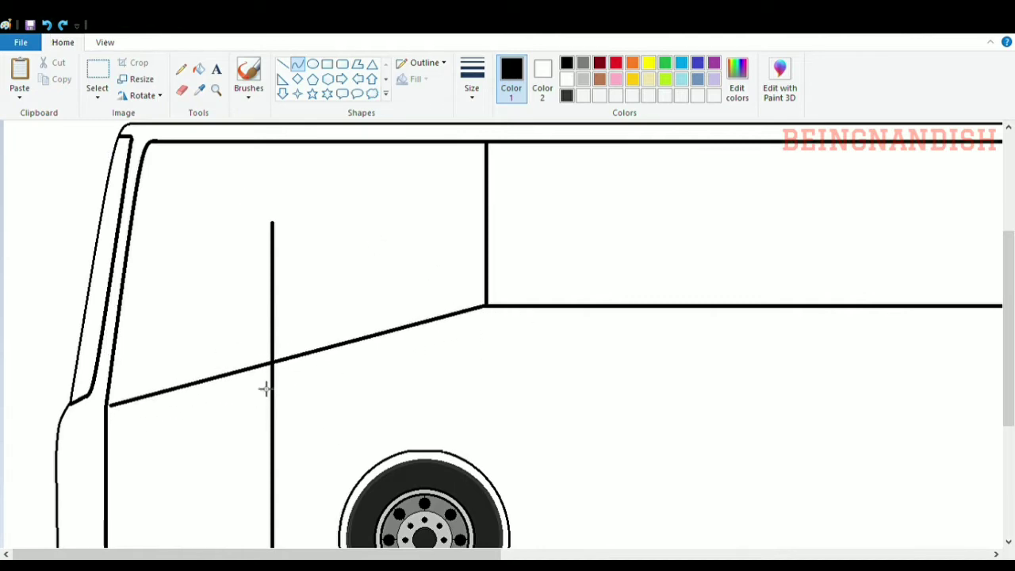
{"action": "mouse_move", "coordinate": [265, 389]}
{"action": "left_mouse_down"}
{"action": "mouse_move", "coordinate": [272, 406]}
{"action": "mouse_move", "coordinate": [286, 403]}
{"action": "left_mouse_up"}
{"action": "key", "text": "ctrl+z"}
Draw an S-shaped curve from the window band's lower front corner down to the top of the door's front vertical.
{"action": "left_click_drag", "start_coordinate": [478, 307], "coordinate": [106, 403]}
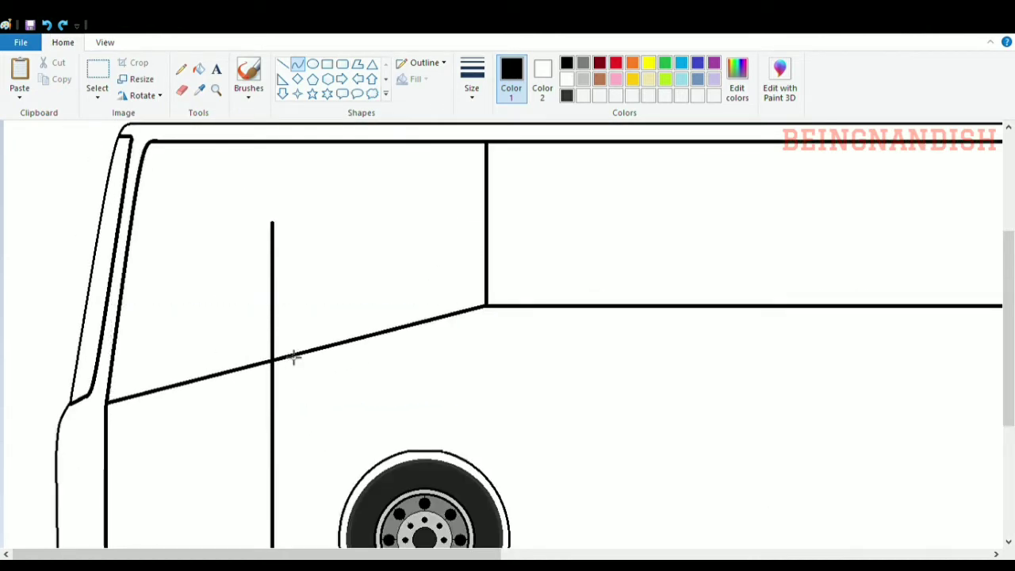
{"action": "mouse_move", "coordinate": [293, 358]}
{"action": "left_mouse_down"}
{"action": "mouse_move", "coordinate": [292, 408]}
{"action": "mouse_move", "coordinate": [306, 407]}
{"action": "left_mouse_up"}
{"action": "scroll", "coordinate": [338, 401], "scroll_direction": "down", "scroll_amount": 1}
{"action": "scroll", "coordinate": [338, 401], "scroll_direction": "up", "scroll_amount": 1}
Extend the door's rear vertical line up to the window band's top line.
{"action": "left_click", "coordinate": [472, 78]}
{"action": "left_click", "coordinate": [481, 217]}
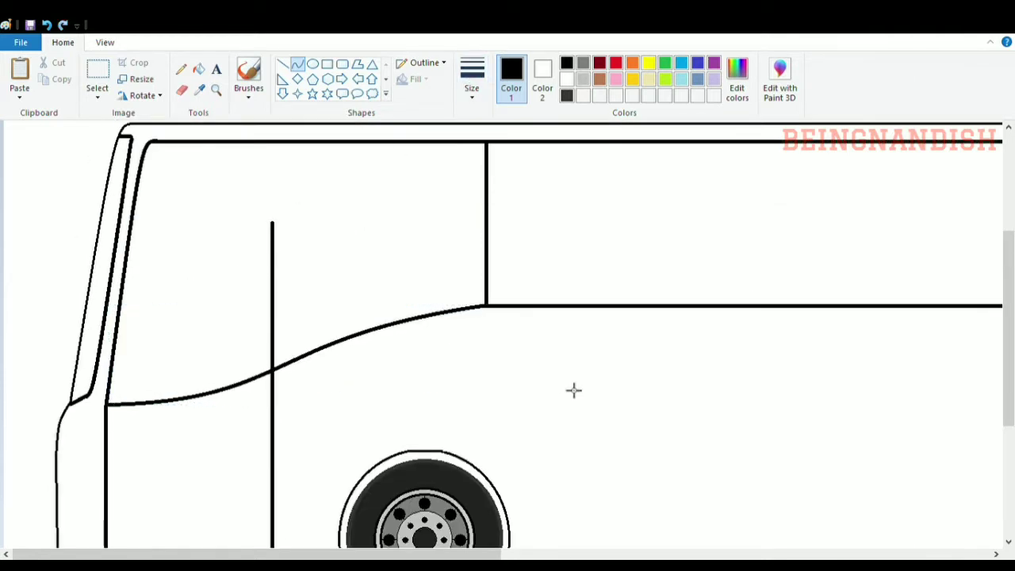
{"action": "left_click", "coordinate": [282, 63]}
{"action": "left_click_drag", "start_coordinate": [272, 222], "coordinate": [272, 142]}
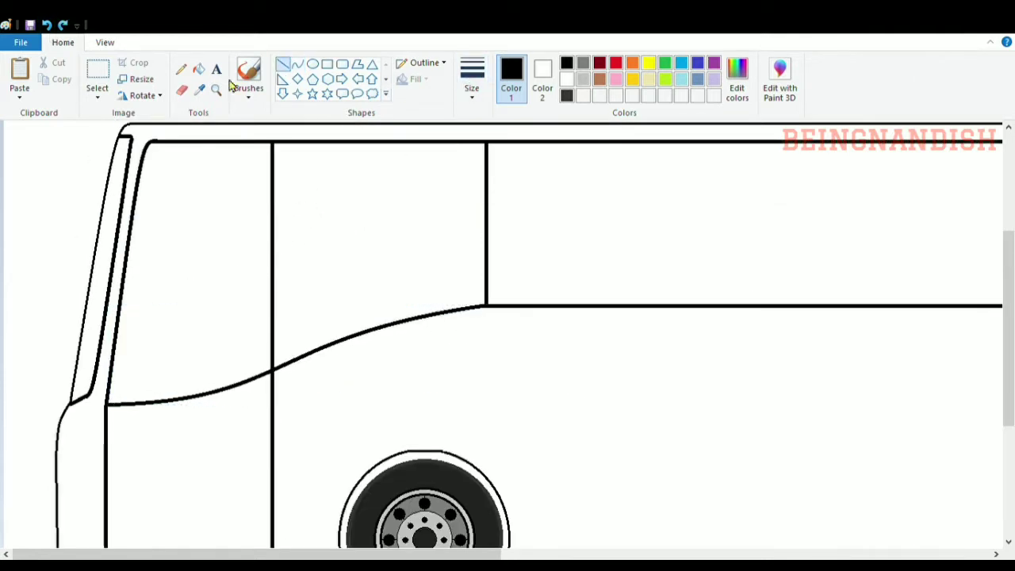
Outline the door's window with thick lines along the top, rear and front, closing the bottom with a curve following the S-curve.
{"action": "left_click_drag", "start_coordinate": [132, 220], "coordinate": [271, 219]}
{"action": "mouse_move", "coordinate": [132, 223]}
{"action": "left_mouse_down"}
{"action": "mouse_move", "coordinate": [269, 223]}
{"action": "mouse_move", "coordinate": [269, 370]}
{"action": "left_mouse_up"}
{"action": "left_click_drag", "start_coordinate": [135, 224], "coordinate": [109, 399]}
{"action": "left_click", "coordinate": [298, 64]}
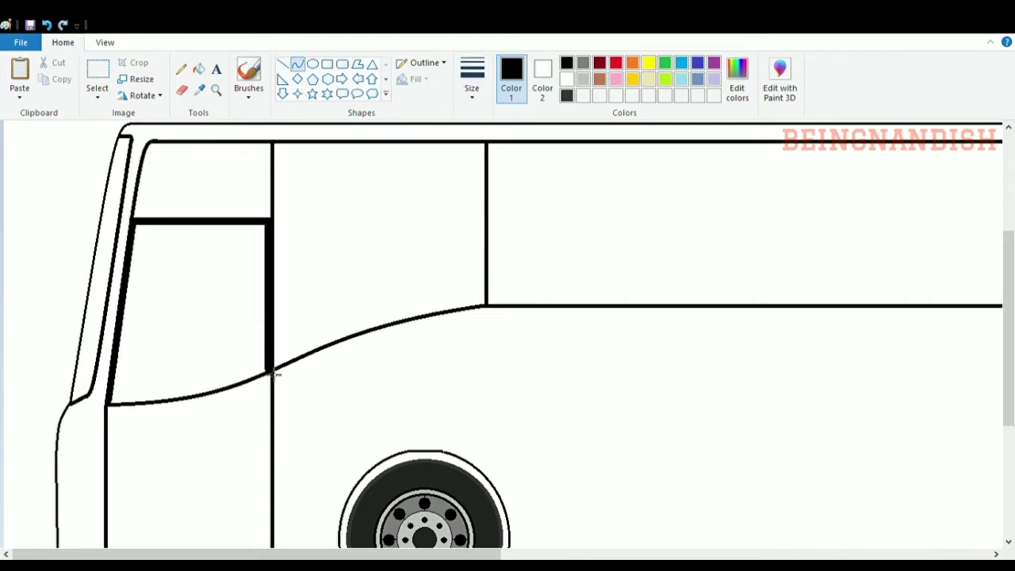
{"action": "left_click_drag", "start_coordinate": [270, 370], "coordinate": [109, 401]}
{"action": "left_click_drag", "start_coordinate": [229, 404], "coordinate": [224, 400]}
{"action": "left_click_drag", "start_coordinate": [268, 367], "coordinate": [270, 373]}
{"action": "left_click", "coordinate": [362, 380]}
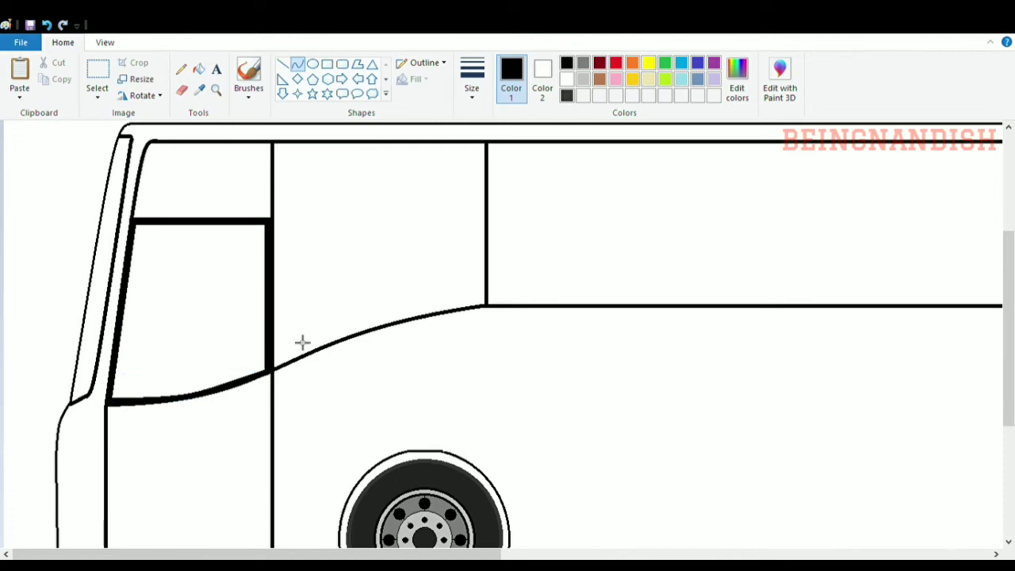
Thicken the window band's top line with a straight line running from its rear corner to the front.
{"action": "scroll", "coordinate": [237, 270], "scroll_direction": "down", "scroll_amount": 3}
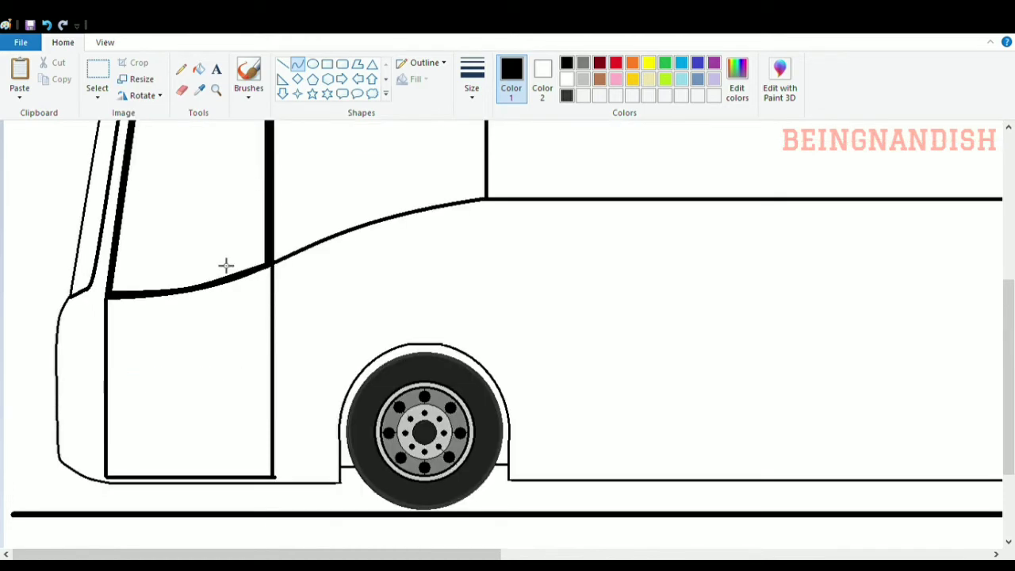
{"action": "scroll", "coordinate": [273, 217], "scroll_direction": "down", "scroll_amount": 2}
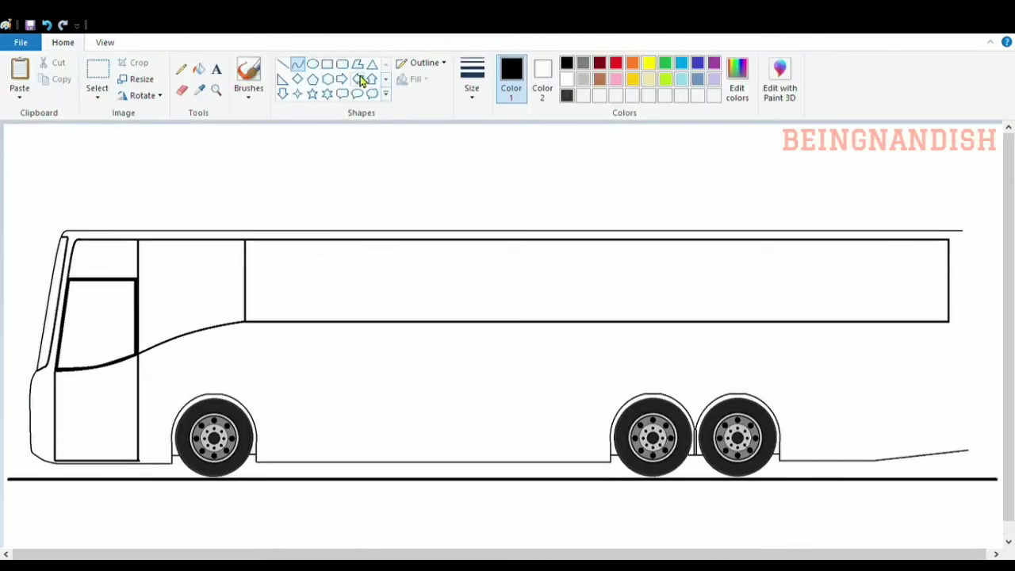
{"action": "left_click", "coordinate": [282, 64]}
{"action": "left_click_drag", "start_coordinate": [949, 240], "coordinate": [103, 241]}
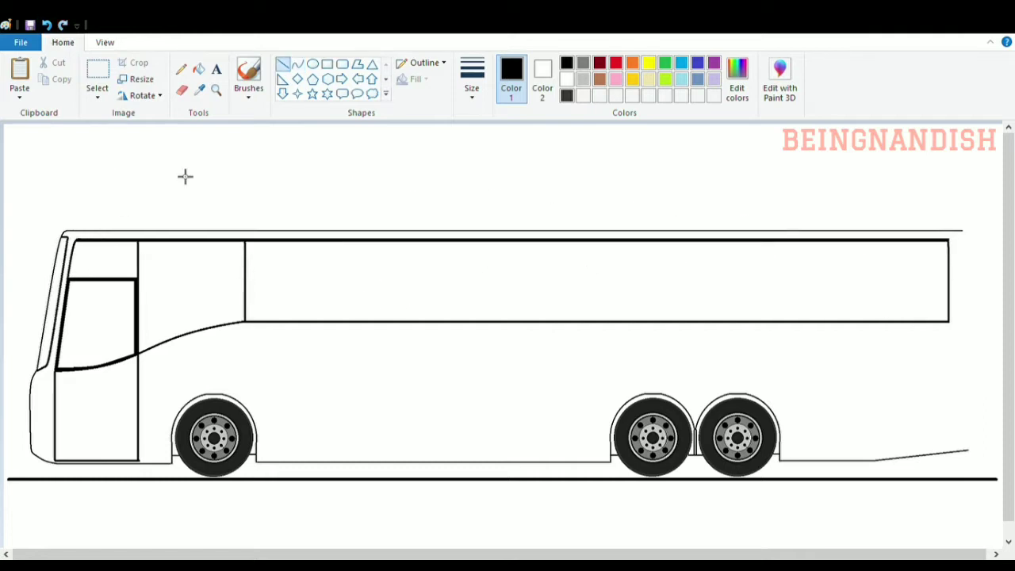
{"action": "scroll", "coordinate": [193, 195], "scroll_direction": "down", "scroll_amount": 1}
{"action": "left_click_drag", "start_coordinate": [248, 307], "coordinate": [947, 306]}
{"action": "key", "text": "ctrl+z"}
{"action": "scroll", "coordinate": [143, 293], "scroll_direction": "up", "scroll_amount": 1}
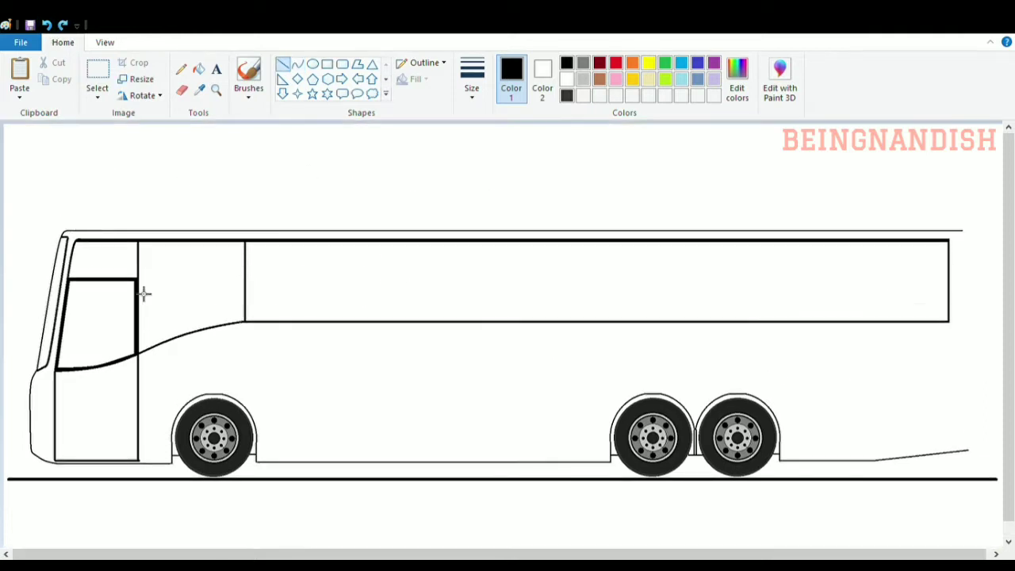
Draw a rounded-rectangle mirror mount across the front pillar and a closed arm of two curves bending forward and down from it.
{"action": "left_click", "coordinate": [105, 42]}
{"action": "left_click", "coordinate": [19, 76]}
{"action": "left_click", "coordinate": [62, 43]}
{"action": "scroll", "coordinate": [299, 506], "scroll_direction": "up", "scroll_amount": 3}
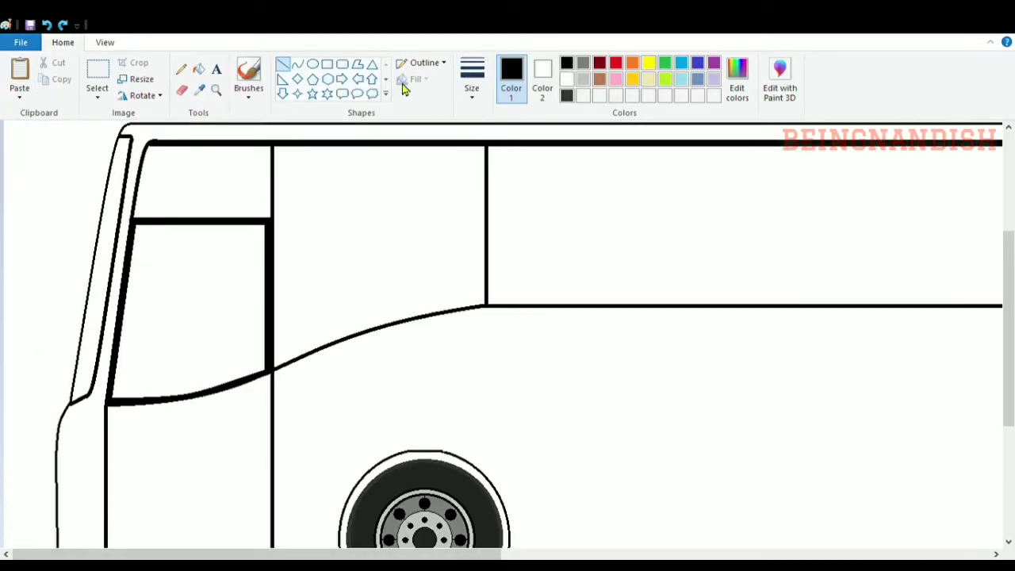
{"action": "left_click", "coordinate": [296, 64]}
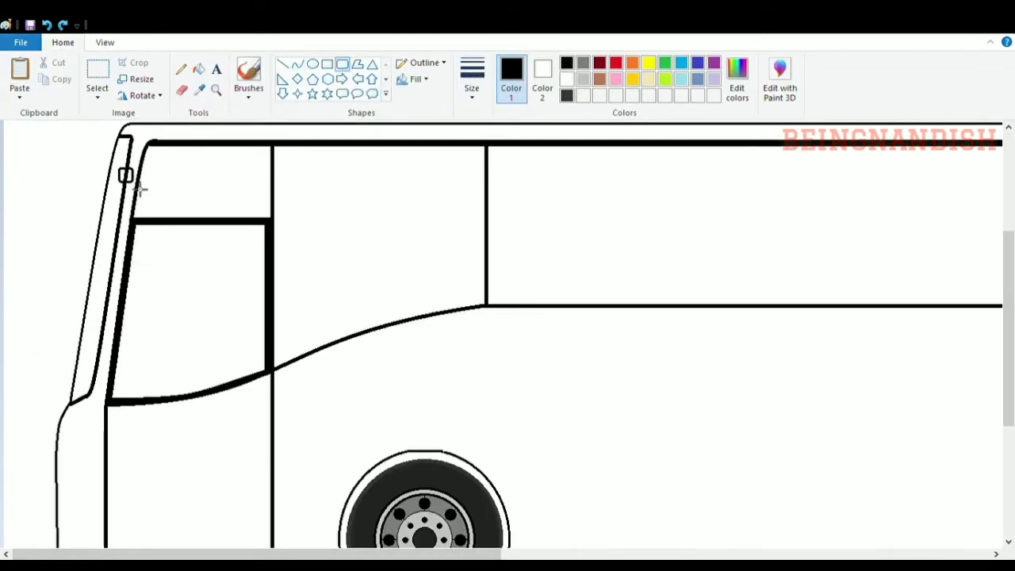
{"action": "left_click_drag", "start_coordinate": [140, 189], "coordinate": [39, 169]}
{"action": "left_click", "coordinate": [296, 63]}
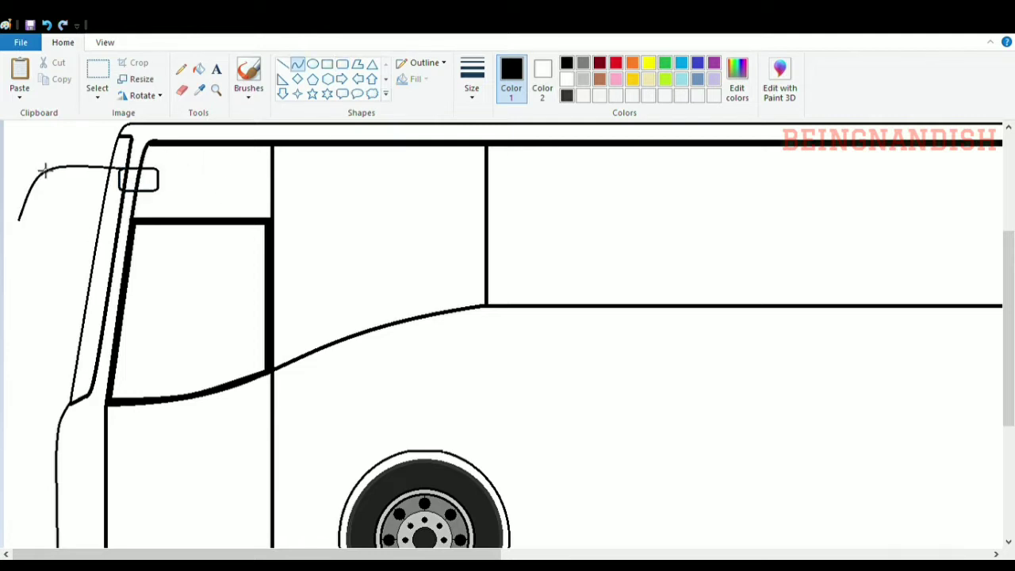
{"action": "mouse_move", "coordinate": [125, 190]}
{"action": "left_mouse_down"}
{"action": "mouse_move", "coordinate": [39, 224]}
{"action": "mouse_move", "coordinate": [58, 197]}
{"action": "mouse_move", "coordinate": [49, 192]}
{"action": "left_mouse_up"}
{"action": "left_click", "coordinate": [282, 63]}
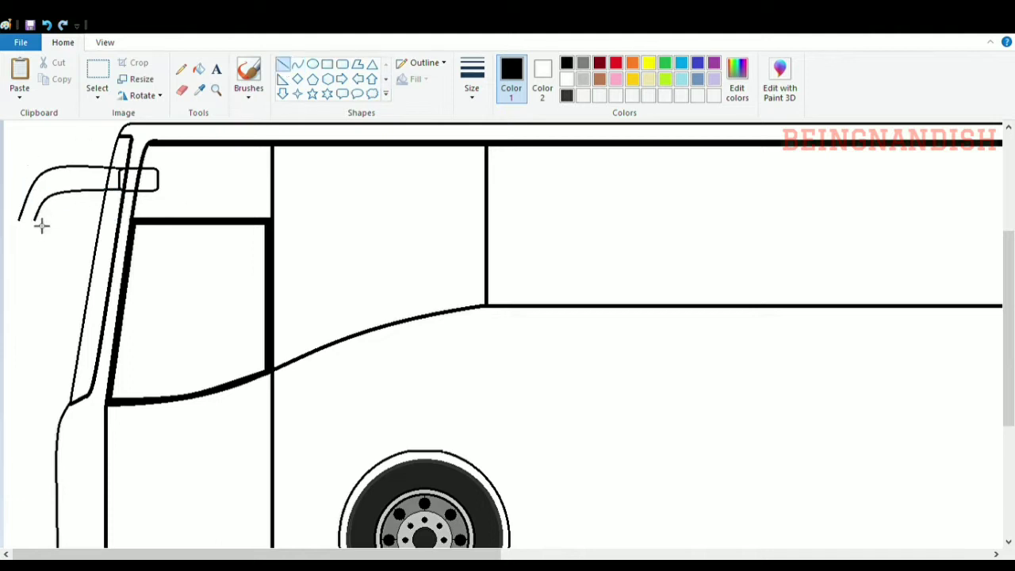
Draw an upright rounded-rectangle mirror head below the arm's end and join it to the arm with a short thick line.
{"action": "left_click", "coordinate": [342, 63]}
{"action": "left_click_drag", "start_coordinate": [16, 223], "coordinate": [41, 283]}
{"action": "left_click", "coordinate": [94, 253]}
{"action": "left_click", "coordinate": [105, 42]}
{"action": "left_click", "coordinate": [19, 78]}
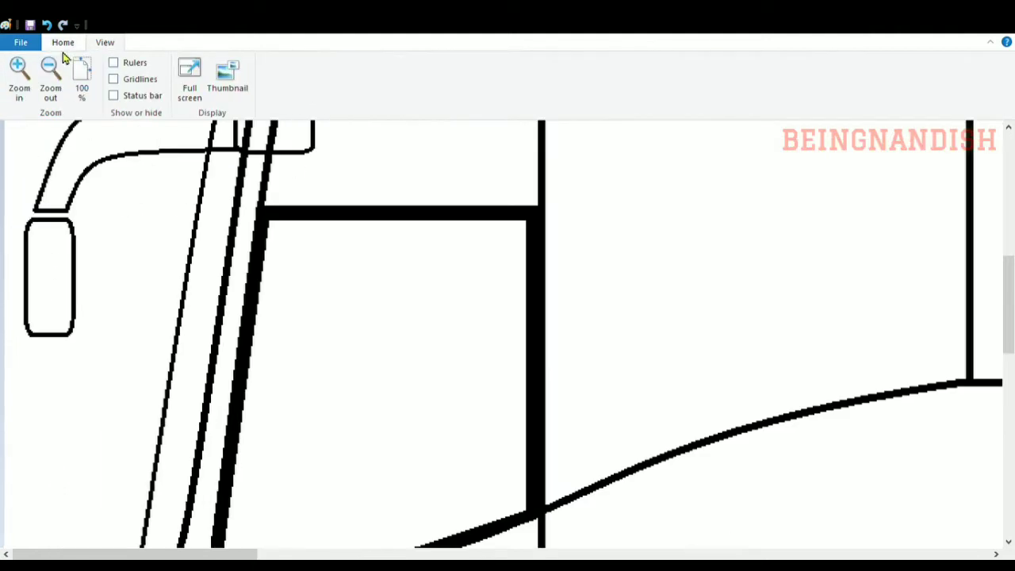
{"action": "left_click", "coordinate": [63, 42]}
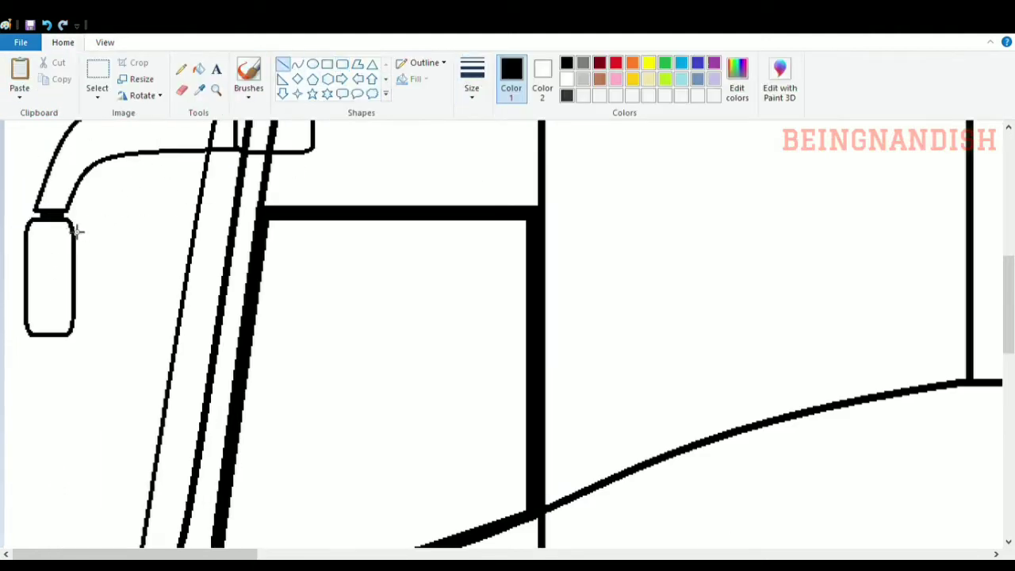
Draw a thinner vertical line inside the mirror head along its rear edge.
{"action": "key", "text": "ctrl+z"}
{"action": "left_click", "coordinate": [472, 78]}
{"action": "left_click", "coordinate": [469, 130]}
{"action": "left_click_drag", "start_coordinate": [69, 225], "coordinate": [69, 327]}
Erase the pillar and windscreen lines inside the mirror mount and arm, and redraw the windscreen's top corner as a rounded curve.
{"action": "scroll", "coordinate": [131, 247], "scroll_direction": "up", "scroll_amount": 3}
{"action": "left_click", "coordinate": [182, 89]}
{"action": "mouse_move", "coordinate": [242, 151]}
{"action": "left_mouse_down"}
{"action": "mouse_move", "coordinate": [257, 172]}
{"action": "mouse_move", "coordinate": [233, 157]}
{"action": "left_mouse_up"}
{"action": "left_click", "coordinate": [297, 63]}
{"action": "left_click", "coordinate": [472, 78]}
{"action": "left_click", "coordinate": [487, 186]}
{"action": "left_click_drag", "start_coordinate": [246, 168], "coordinate": [257, 165]}
{"action": "left_click", "coordinate": [182, 89]}
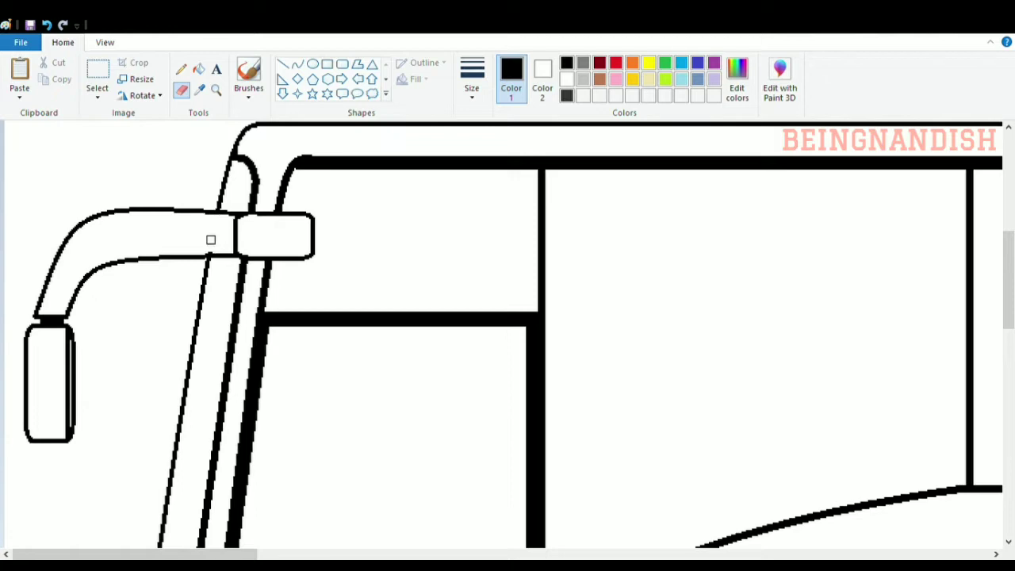
{"action": "scroll", "coordinate": [376, 381], "scroll_direction": "down", "scroll_amount": 2}
{"action": "scroll", "coordinate": [205, 248], "scroll_direction": "up", "scroll_amount": 2}
{"action": "scroll", "coordinate": [152, 210], "scroll_direction": "up", "scroll_amount": 1}
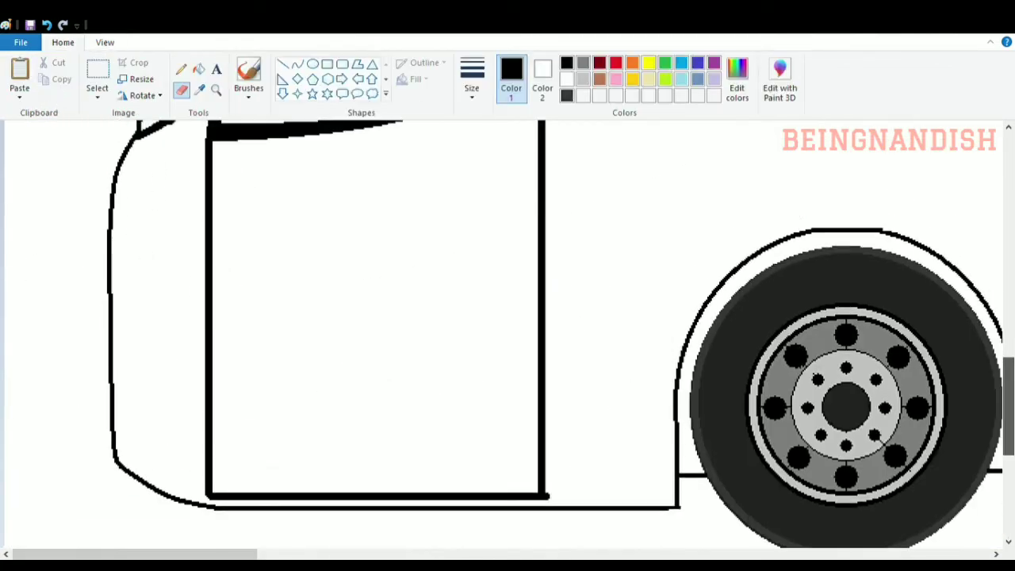
{"action": "left_click", "coordinate": [296, 66]}
{"action": "left_click_drag", "start_coordinate": [111, 282], "coordinate": [113, 355]}
{"action": "left_click", "coordinate": [184, 262]}
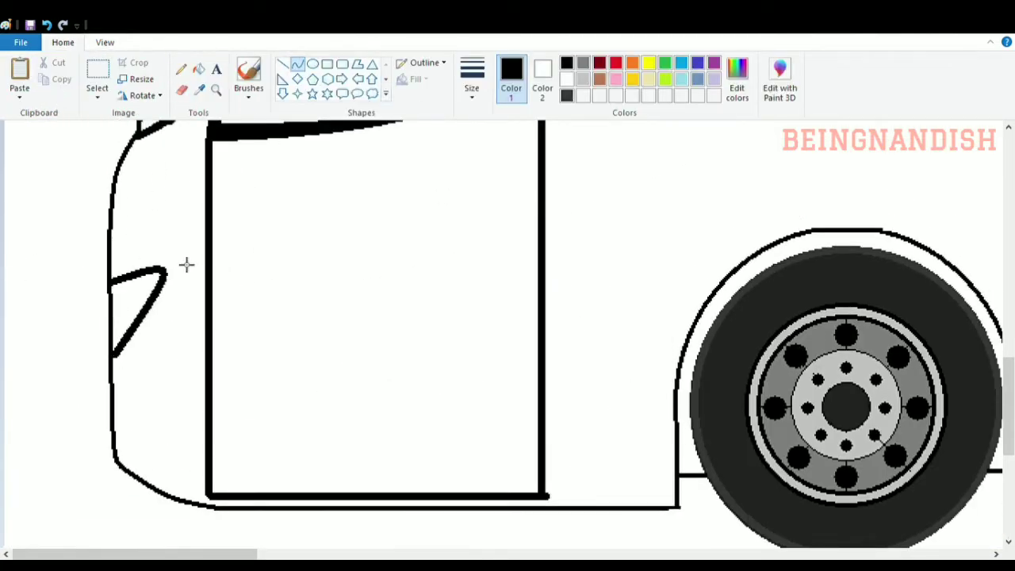
{"action": "left_click_drag", "start_coordinate": [195, 295], "coordinate": [230, 273]}
{"action": "left_click", "coordinate": [47, 24]}
Draw the headlight outline on the front edge with a rounded upper rear corner and a curved underside sloping down to the front.
{"action": "left_click_drag", "start_coordinate": [110, 265], "coordinate": [185, 295]}
{"action": "left_click", "coordinate": [199, 247]}
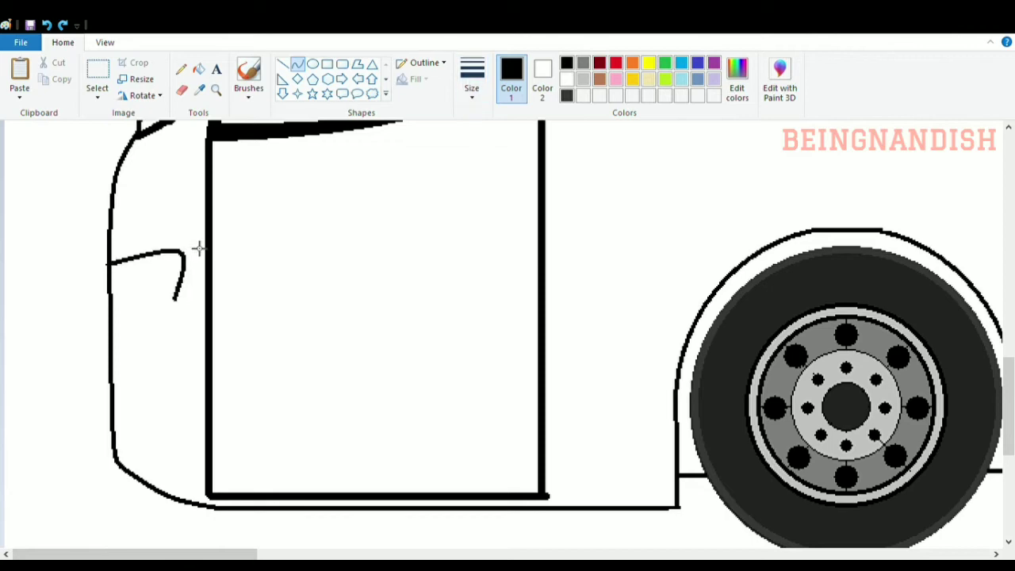
{"action": "left_click", "coordinate": [192, 243]}
{"action": "left_click", "coordinate": [337, 200]}
{"action": "left_click_drag", "start_coordinate": [128, 315], "coordinate": [111, 307]}
{"action": "left_click", "coordinate": [129, 322]}
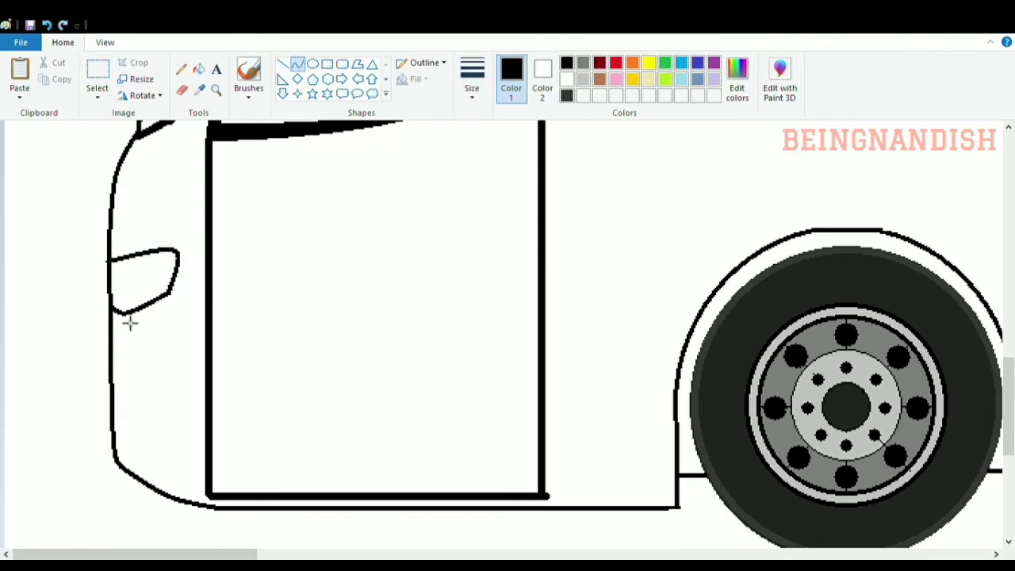
{"action": "left_click", "coordinate": [127, 331]}
Draw three upright ovals side by side inside the headlight, decreasing in size towards the rear.
{"action": "scroll", "coordinate": [71, 249], "scroll_direction": "up", "scroll_amount": 1}
{"action": "scroll", "coordinate": [71, 249], "scroll_direction": "down", "scroll_amount": 1}
{"action": "left_click", "coordinate": [312, 63]}
{"action": "mouse_move", "coordinate": [117, 266]}
{"action": "left_mouse_down"}
{"action": "mouse_move", "coordinate": [132, 310]}
{"action": "mouse_move", "coordinate": [153, 300]}
{"action": "left_mouse_up"}
{"action": "scroll", "coordinate": [171, 281], "scroll_direction": "down", "scroll_amount": 1}
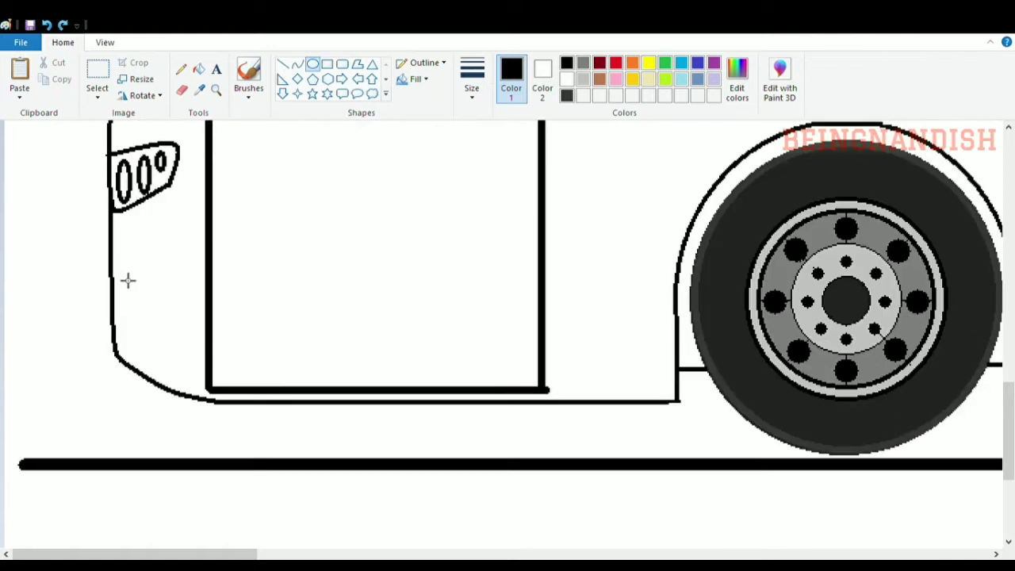
Erase the bus's front edge just above and below the headlight and redraw both gaps with curves meeting its corners.
{"action": "left_click", "coordinate": [181, 90]}
{"action": "scroll", "coordinate": [115, 221], "scroll_direction": "up", "scroll_amount": 1}
{"action": "left_click_drag", "start_coordinate": [114, 227], "coordinate": [106, 252]}
{"action": "left_click", "coordinate": [297, 63]}
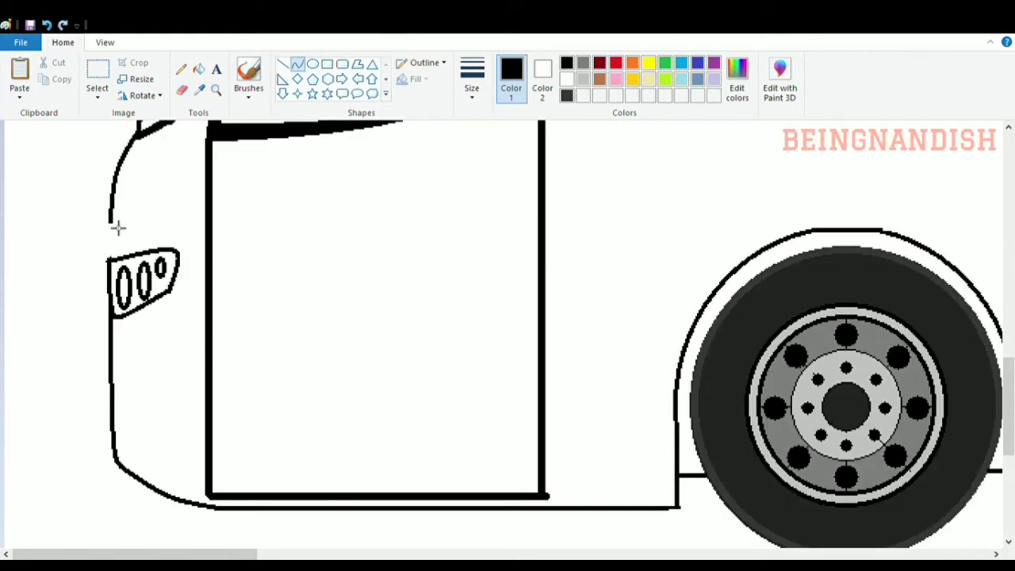
{"action": "left_click", "coordinate": [181, 90]}
{"action": "left_click_drag", "start_coordinate": [110, 357], "coordinate": [107, 323]}
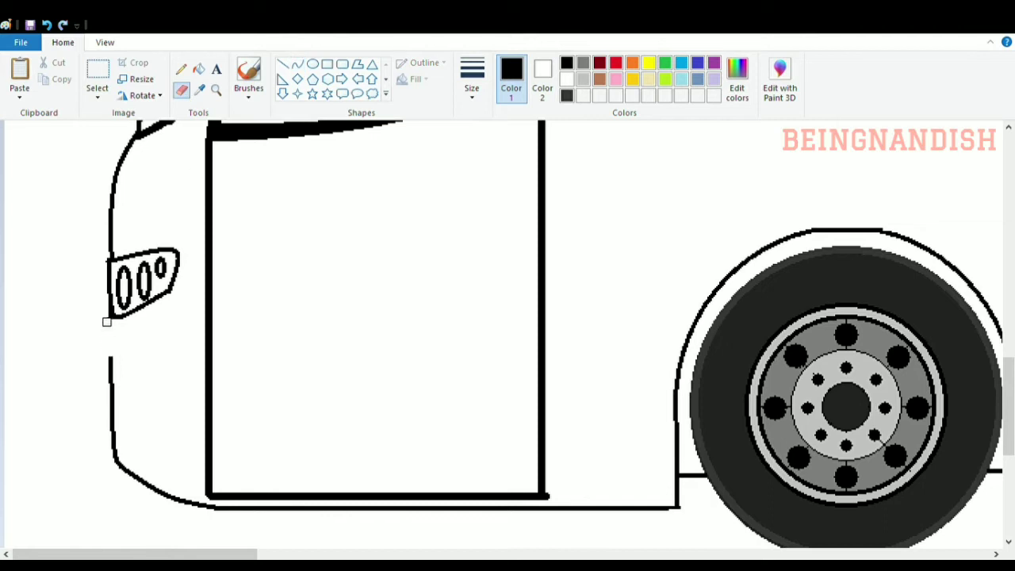
{"action": "left_click", "coordinate": [296, 63]}
{"action": "left_click_drag", "start_coordinate": [112, 392], "coordinate": [115, 319]}
Draw a curve sweeping down and back below the headlight, with an upright oval fog lamp in front of it.
{"action": "mouse_move", "coordinate": [111, 344]}
{"action": "left_mouse_down"}
{"action": "mouse_move", "coordinate": [112, 333]}
{"action": "mouse_move", "coordinate": [154, 439]}
{"action": "left_mouse_up"}
{"action": "left_click_drag", "start_coordinate": [141, 366], "coordinate": [142, 341]}
{"action": "left_click_drag", "start_coordinate": [163, 410], "coordinate": [138, 443]}
{"action": "left_click", "coordinate": [312, 64]}
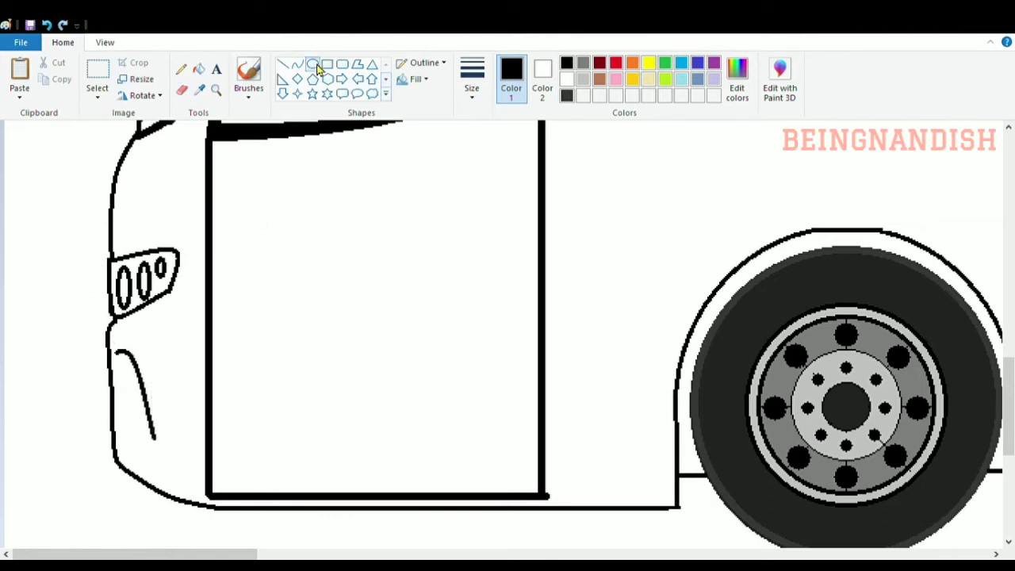
{"action": "mouse_move", "coordinate": [117, 388]}
{"action": "left_mouse_down"}
{"action": "mouse_move", "coordinate": [135, 431]}
{"action": "mouse_move", "coordinate": [131, 410]}
{"action": "left_mouse_up"}
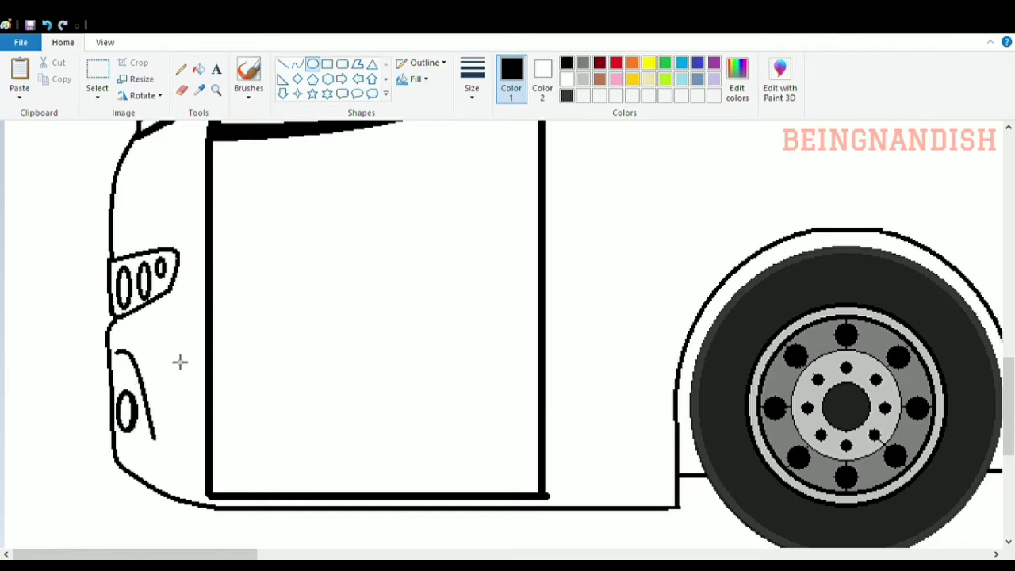
Thicken the lower door's front and rear verticals and erase the line overshoot at its bottom rear corner.
{"action": "left_click", "coordinate": [283, 64]}
{"action": "mouse_move", "coordinate": [214, 145]}
{"action": "left_mouse_down"}
{"action": "mouse_move", "coordinate": [224, 469]}
{"action": "mouse_move", "coordinate": [216, 491]}
{"action": "left_mouse_up"}
{"action": "scroll", "coordinate": [532, 197], "scroll_direction": "up", "scroll_amount": 1}
{"action": "scroll", "coordinate": [533, 444], "scroll_direction": "down", "scroll_amount": 2}
{"action": "left_click_drag", "start_coordinate": [532, 191], "coordinate": [538, 389]}
{"action": "scroll", "coordinate": [538, 388], "scroll_direction": "up", "scroll_amount": 2}
{"action": "scroll", "coordinate": [439, 301], "scroll_direction": "down", "scroll_amount": 2}
{"action": "left_click", "coordinate": [181, 91]}
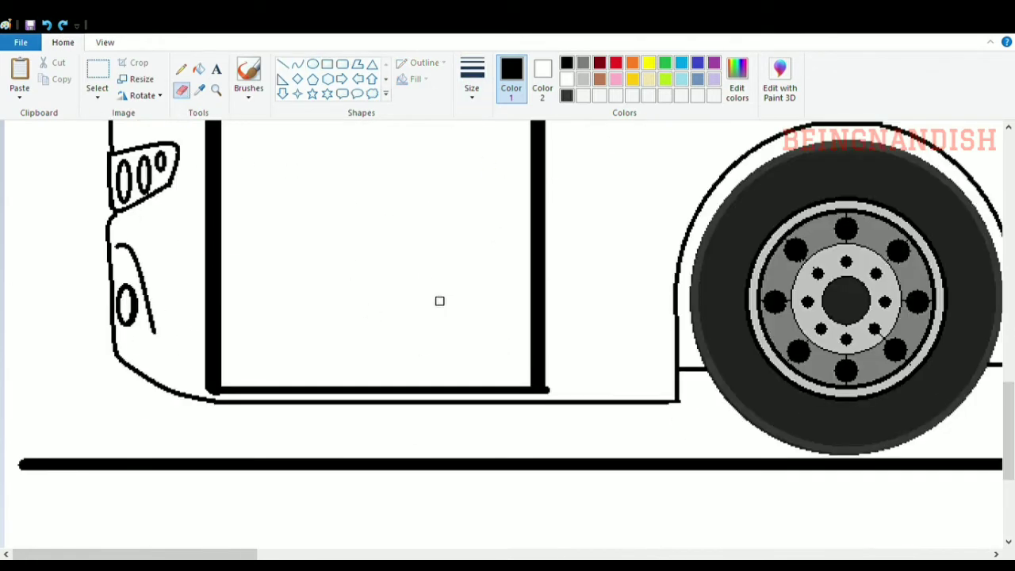
{"action": "left_click", "coordinate": [552, 390]}
Draw a short thick horizontal line across the windscreen strip just above its lower end.
{"action": "scroll", "coordinate": [460, 302], "scroll_direction": "up", "scroll_amount": 1}
{"action": "scroll", "coordinate": [461, 303], "scroll_direction": "up", "scroll_amount": 2}
{"action": "left_click", "coordinate": [282, 63]}
{"action": "left_click_drag", "start_coordinate": [146, 282], "coordinate": [191, 285]}
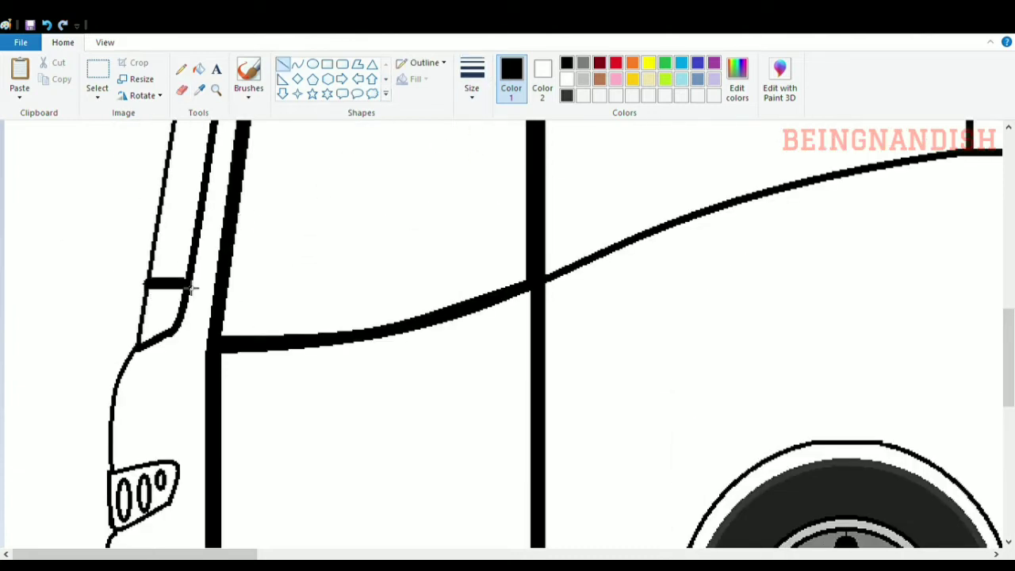
Erase the vertical line at the point where the S-curve meets the window band's bottom line.
{"action": "left_click", "coordinate": [103, 45]}
{"action": "left_click", "coordinate": [82, 78]}
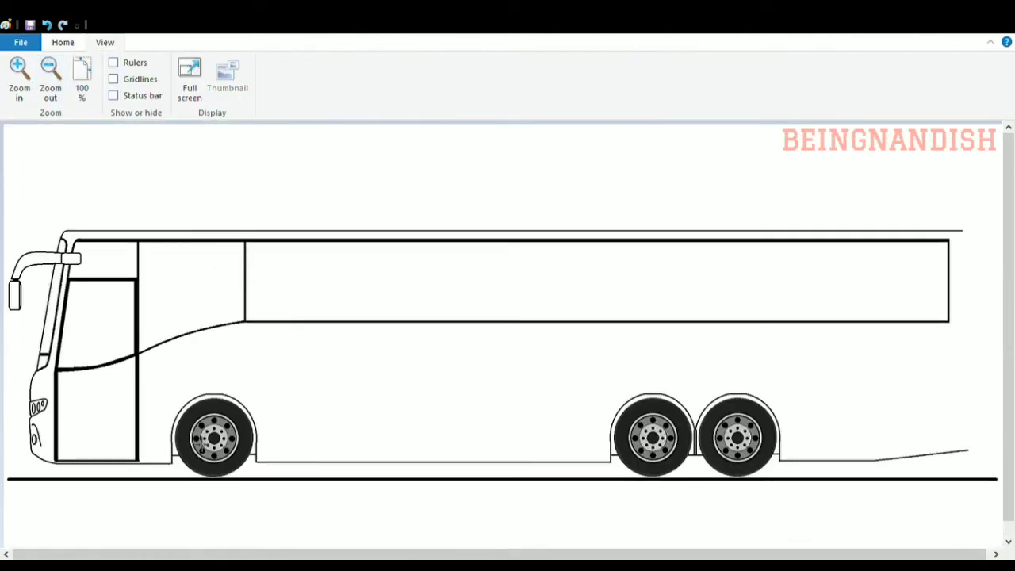
{"action": "scroll", "coordinate": [201, 444], "scroll_direction": "up", "scroll_amount": 1}
{"action": "left_click_drag", "start_coordinate": [213, 555], "coordinate": [438, 558]}
{"action": "left_click", "coordinate": [50, 73]}
{"action": "left_click", "coordinate": [63, 42]}
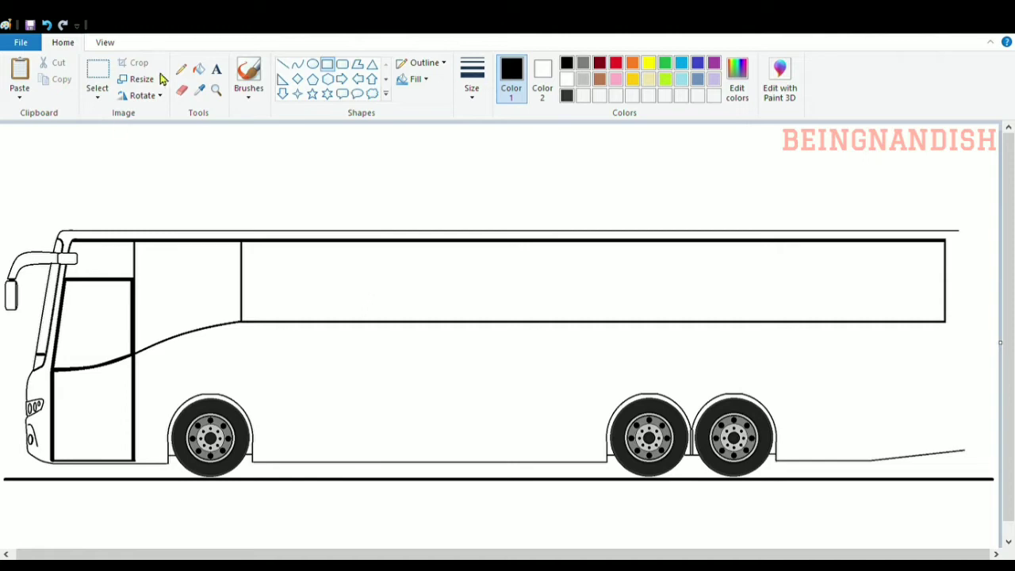
{"action": "left_click", "coordinate": [105, 43]}
{"action": "left_click", "coordinate": [19, 73]}
{"action": "left_click_drag", "start_coordinate": [479, 185], "coordinate": [475, 206]}
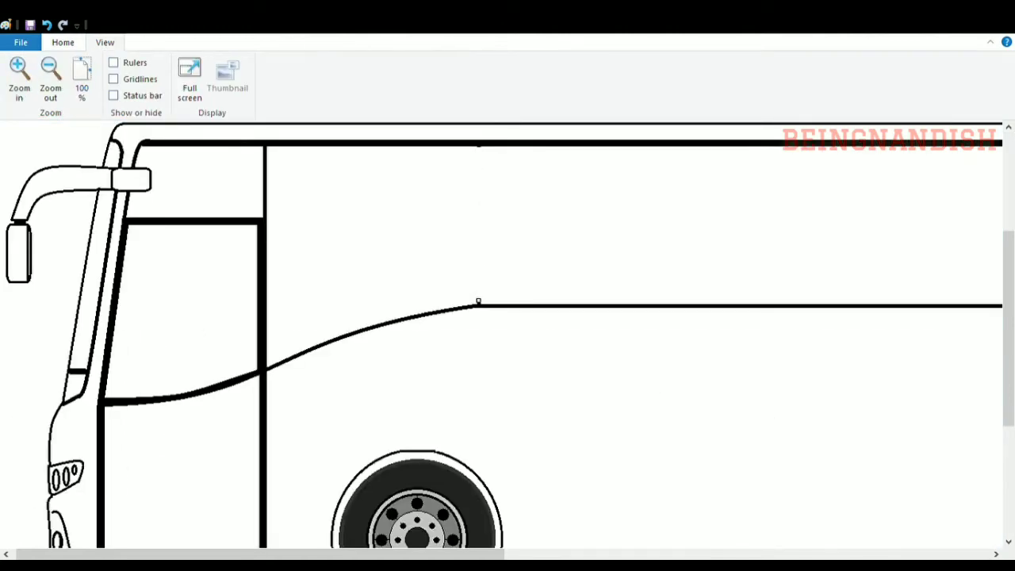
Thicken the door's rear vertical between the window band's top line and the door window's top edge.
{"action": "left_click", "coordinate": [63, 42]}
{"action": "left_click", "coordinate": [283, 63]}
{"action": "left_click_drag", "start_coordinate": [262, 146], "coordinate": [262, 219]}
Draw a vertical divider across the window band slightly behind the end of the S-curve.
{"action": "left_click_drag", "start_coordinate": [361, 554], "coordinate": [396, 555]}
{"action": "left_click", "coordinate": [328, 63]}
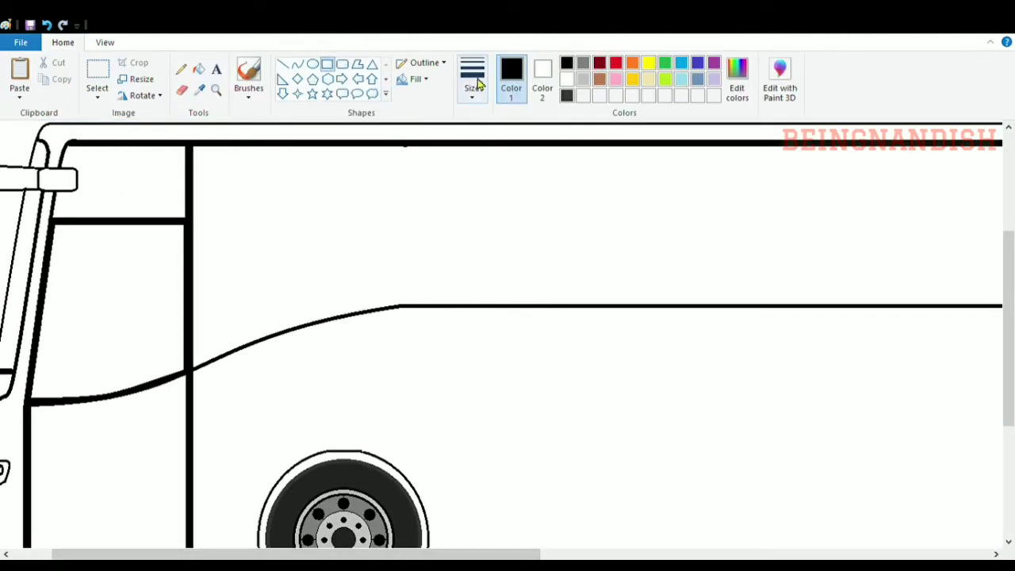
{"action": "left_click", "coordinate": [283, 64]}
{"action": "left_click_drag", "start_coordinate": [423, 146], "coordinate": [424, 305]}
{"action": "left_click", "coordinate": [474, 87]}
{"action": "left_click", "coordinate": [484, 158]}
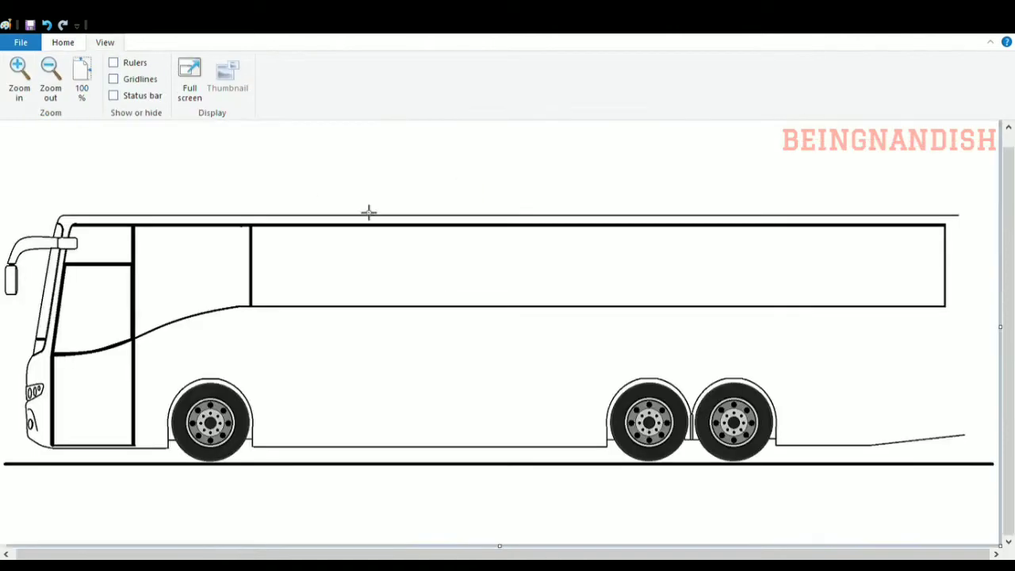
{"action": "scroll", "coordinate": [258, 234], "scroll_direction": "up", "scroll_amount": 1}
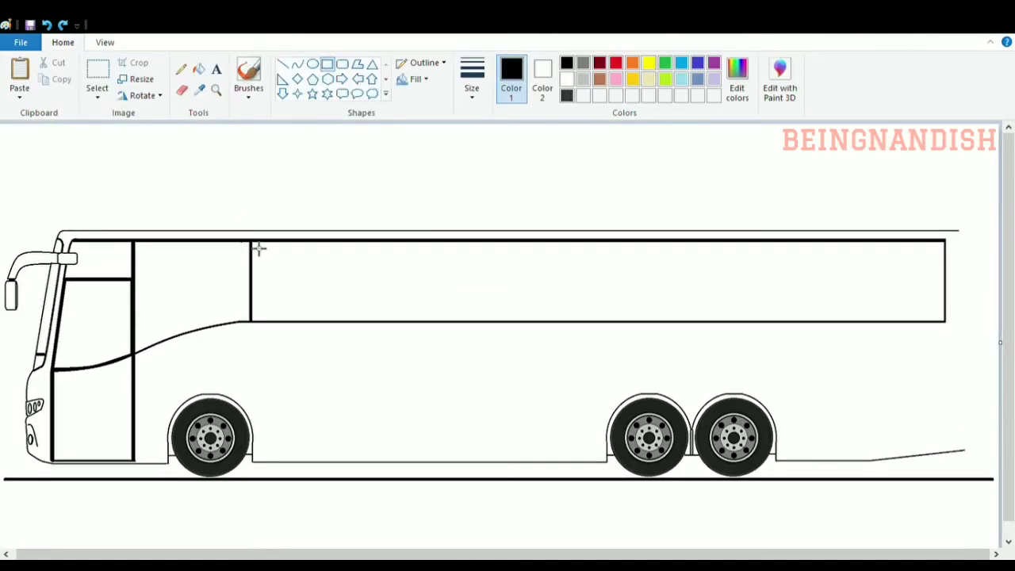
{"action": "left_click_drag", "start_coordinate": [251, 241], "coordinate": [373, 321]}
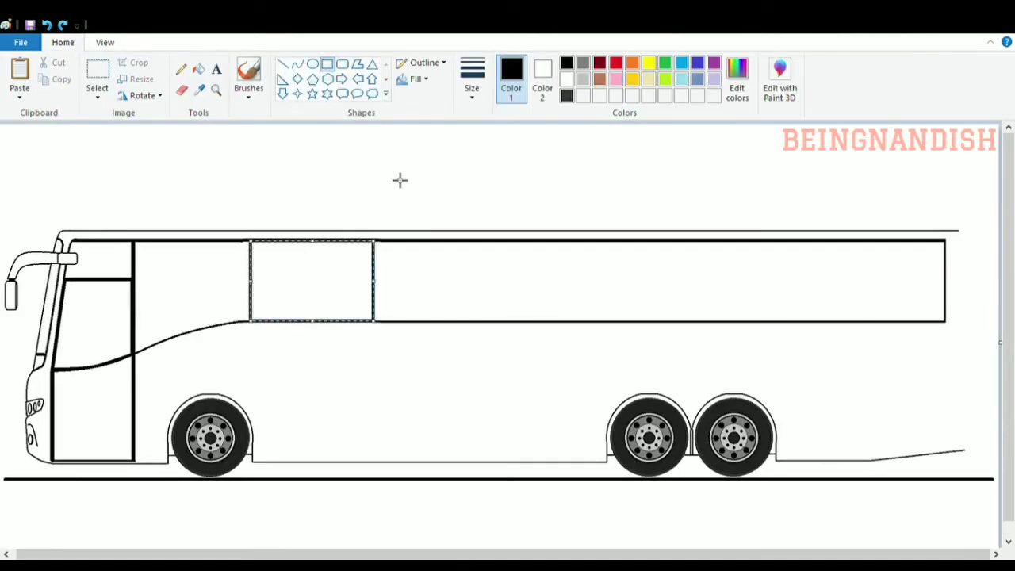
{"action": "left_click", "coordinate": [97, 72]}
{"action": "left_click_drag", "start_coordinate": [247, 240], "coordinate": [376, 325]}
{"action": "key", "text": "ctrl+c"}
{"action": "key", "text": "ctrl+v"}
{"action": "left_click_drag", "start_coordinate": [67, 177], "coordinate": [435, 292]}
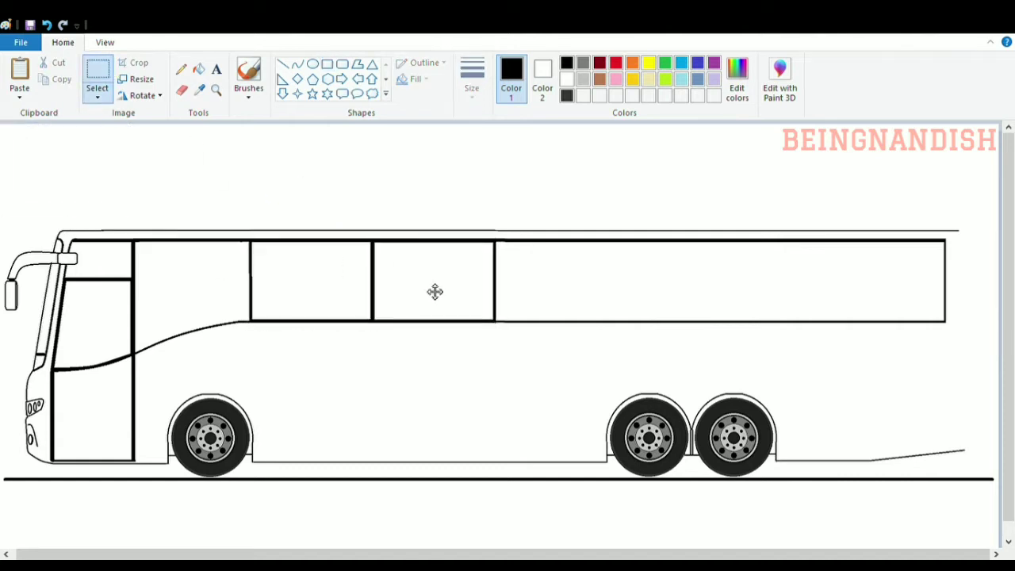
{"action": "left_click", "coordinate": [47, 25]}
{"action": "left_click", "coordinate": [47, 24]}
Draw a rectangular side window directly behind the first divider and place a copy of it right behind.
{"action": "left_click_drag", "start_coordinate": [249, 242], "coordinate": [363, 320]}
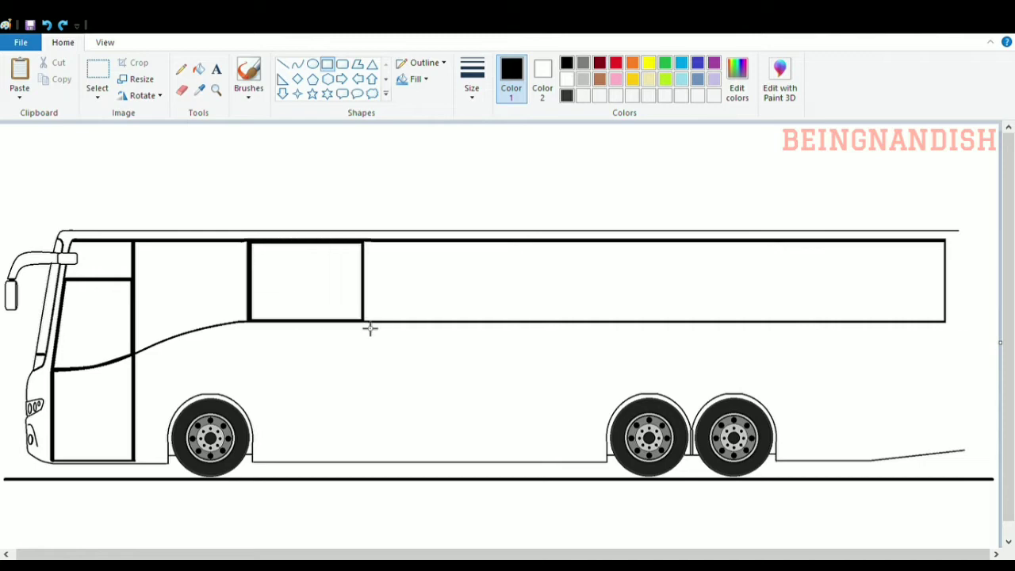
{"action": "left_click", "coordinate": [265, 206]}
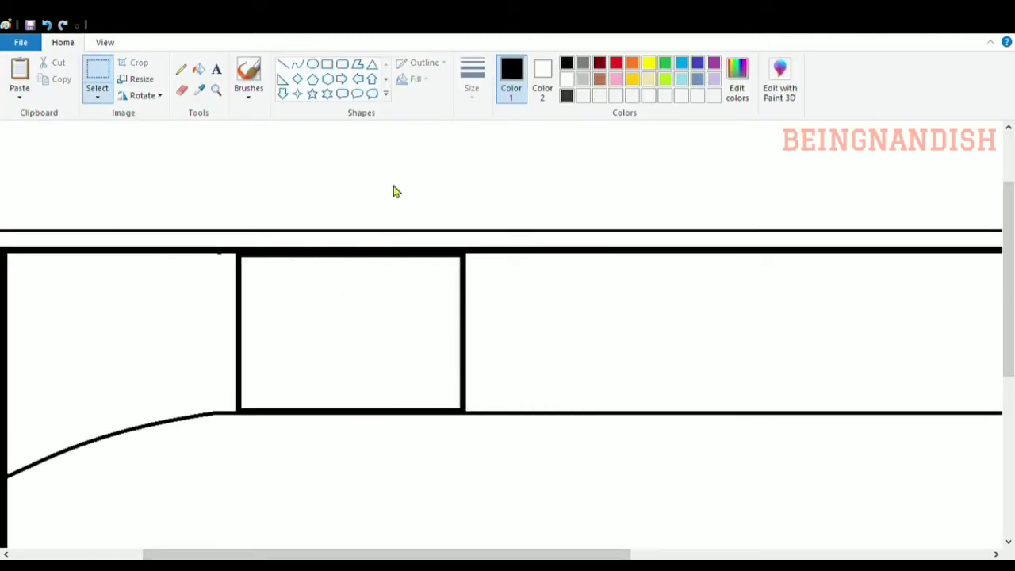
{"action": "key", "text": "ctrl+v"}
{"action": "left_click_drag", "start_coordinate": [139, 209], "coordinate": [603, 331]}
{"action": "left_click_drag", "start_coordinate": [557, 555], "coordinate": [827, 554]}
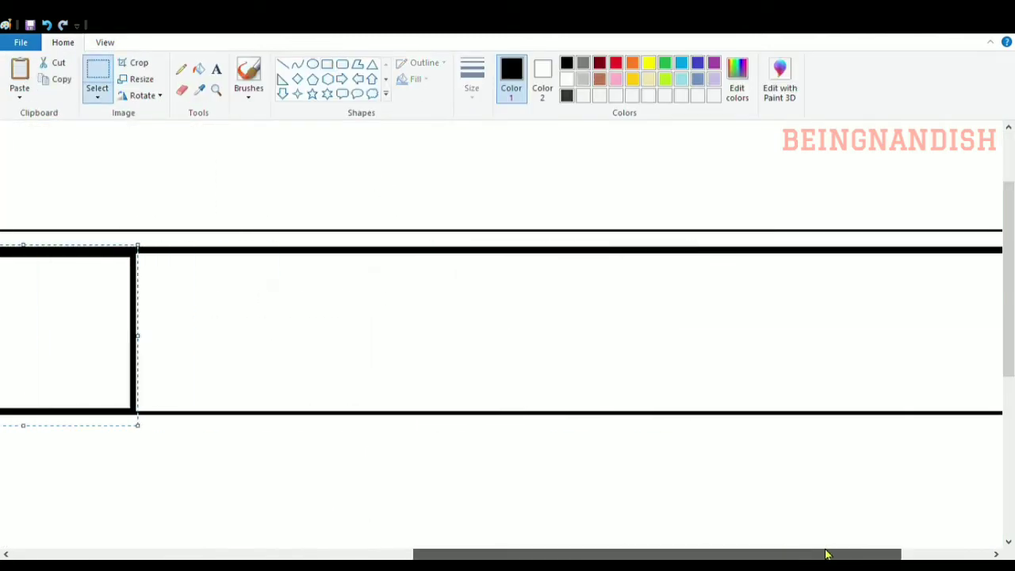
Add two more copies of the side window in a row along the window band.
{"action": "key", "text": "ctrl+v"}
{"action": "left_click_drag", "start_coordinate": [131, 198], "coordinate": [251, 322]}
{"action": "left_click_drag", "start_coordinate": [451, 554], "coordinate": [475, 555]}
{"action": "key", "text": "ctrl+v"}
{"action": "left_click_drag", "start_coordinate": [146, 225], "coordinate": [455, 342]}
Place the fifth side window copy over the rear wheels, aligned edge to edge with the previous one.
{"action": "scroll", "coordinate": [455, 349], "scroll_direction": "down", "scroll_amount": 3}
{"action": "left_click_drag", "start_coordinate": [558, 555], "coordinate": [621, 555]}
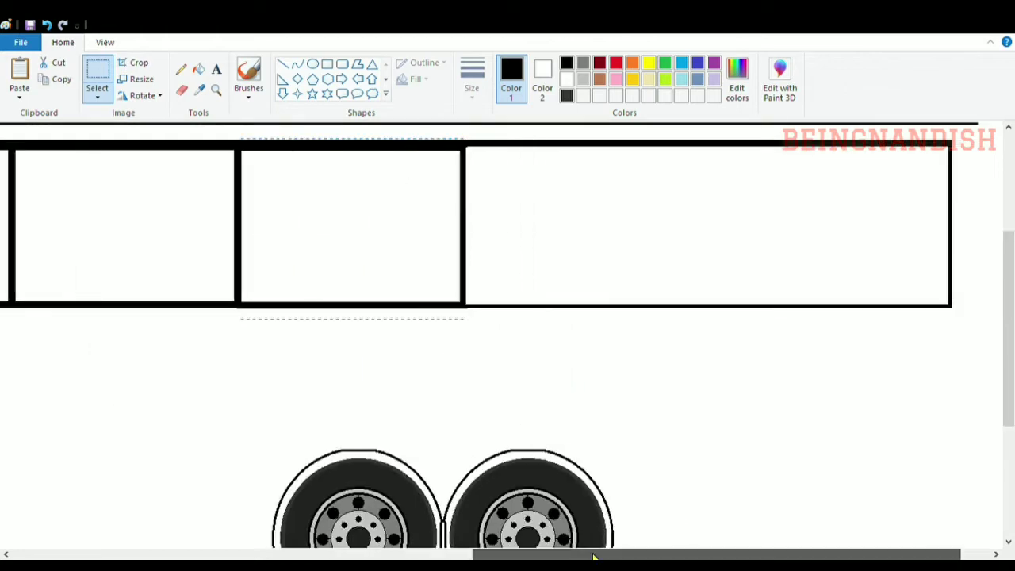
{"action": "key", "text": "ctrl+v"}
{"action": "left_click_drag", "start_coordinate": [148, 195], "coordinate": [553, 214]}
{"action": "key", "text": "Up"}
{"action": "key", "text": "Right"}
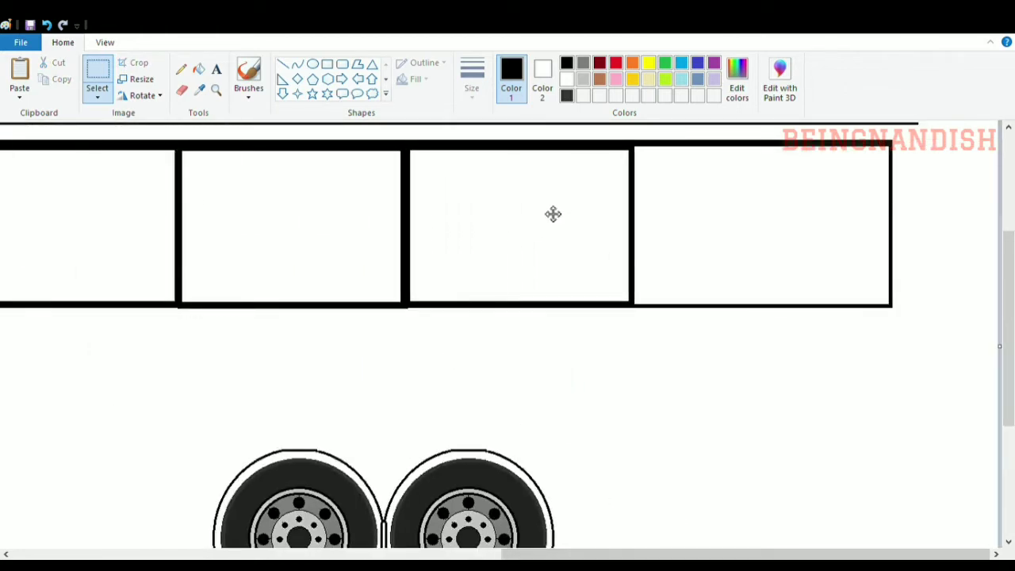
Place one last window copy at the rear and delete the leftover strip of window band behind it.
{"action": "key", "text": "Escape"}
{"action": "key", "text": "ctrl+v"}
{"action": "left_click_drag", "start_coordinate": [131, 191], "coordinate": [759, 210]}
{"action": "key", "text": "Left"}
{"action": "key", "text": "Left"}
{"action": "key", "text": "Left"}
{"action": "key", "text": "Left"}
{"action": "left_click_drag", "start_coordinate": [863, 141], "coordinate": [929, 325]}
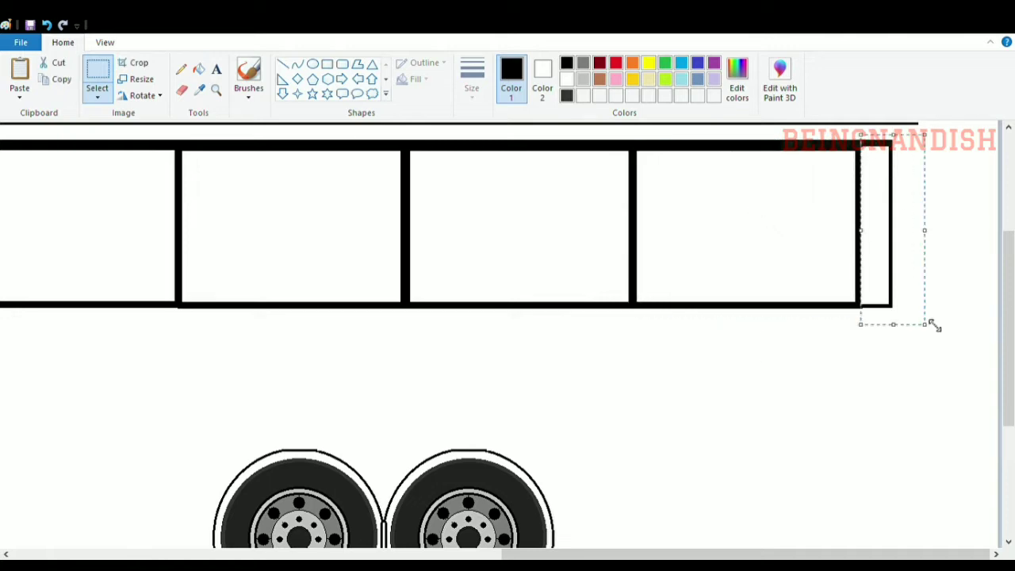
{"action": "key", "text": "Delete"}
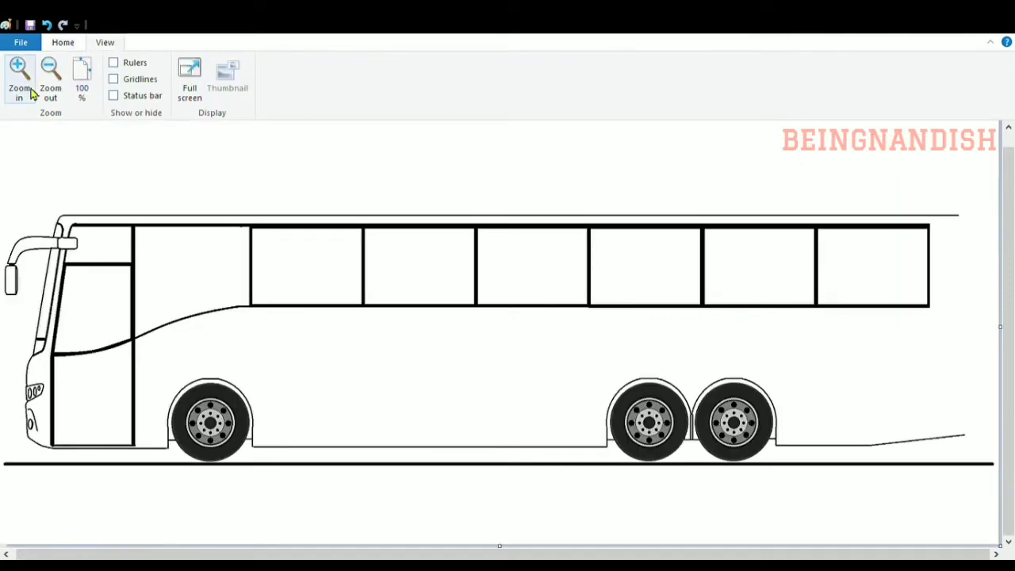
Thicken the window band's top line between the front door and the first window divider.
{"action": "left_click", "coordinate": [32, 94]}
{"action": "left_click", "coordinate": [62, 42]}
{"action": "left_click", "coordinate": [298, 64]}
{"action": "scroll", "coordinate": [403, 199], "scroll_direction": "up", "scroll_amount": 2}
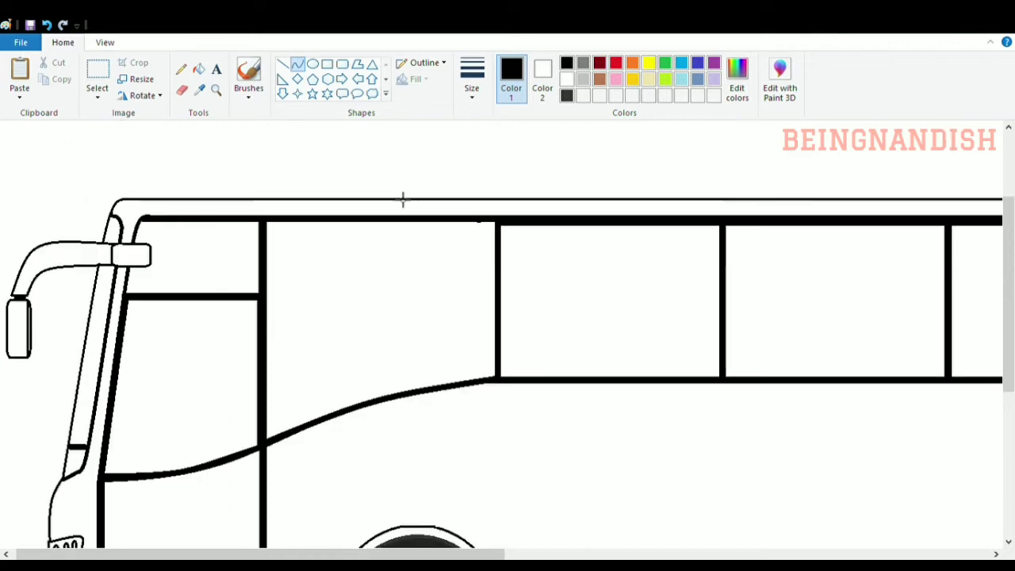
{"action": "left_click", "coordinate": [283, 64]}
{"action": "left_click_drag", "start_coordinate": [496, 223], "coordinate": [265, 223]}
Thicken the first four window dividers with black vertical lines from the band's top to its bottom line.
{"action": "left_click_drag", "start_coordinate": [441, 554], "coordinate": [537, 553]}
{"action": "left_click_drag", "start_coordinate": [303, 224], "coordinate": [303, 368]}
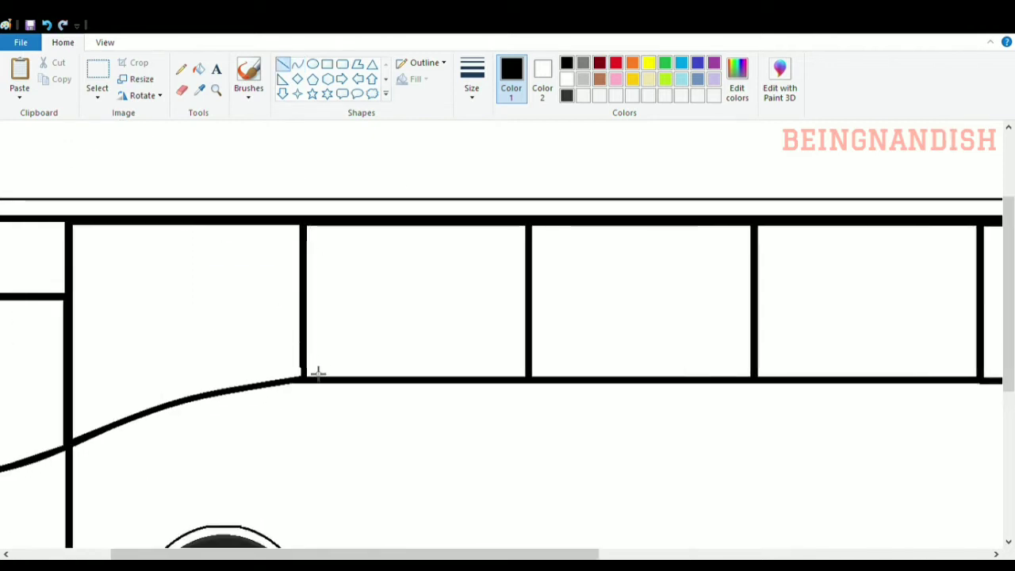
{"action": "left_click_drag", "start_coordinate": [530, 227], "coordinate": [530, 378]}
{"action": "left_click_drag", "start_coordinate": [535, 554], "coordinate": [639, 553]}
{"action": "left_click_drag", "start_coordinate": [539, 226], "coordinate": [540, 378]}
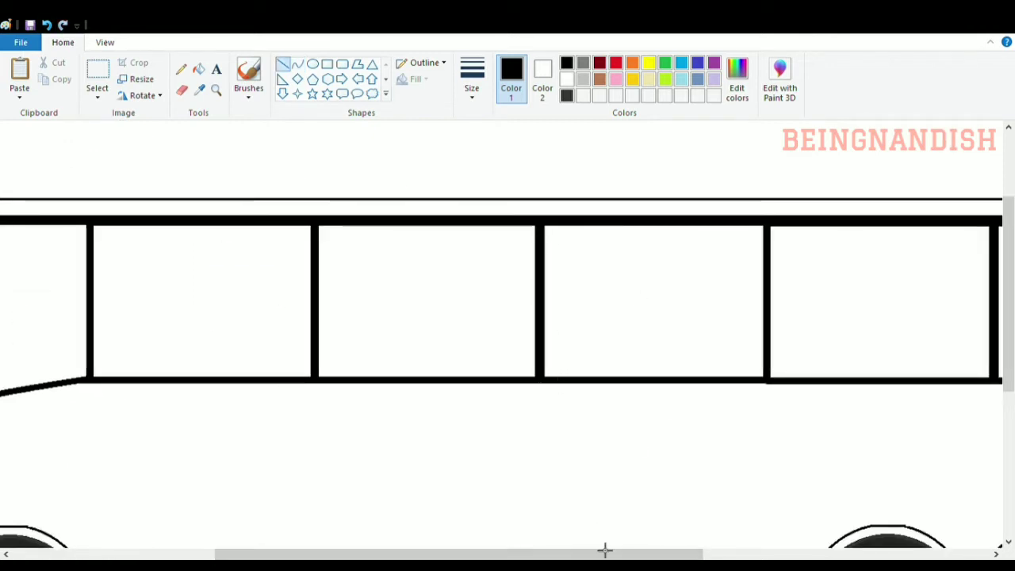
{"action": "left_click_drag", "start_coordinate": [605, 554], "coordinate": [747, 554]}
{"action": "left_click_drag", "start_coordinate": [476, 226], "coordinate": [476, 380]}
Slim the thick divider between the third-last and second-last windows with a white line.
{"action": "left_click_drag", "start_coordinate": [624, 553], "coordinate": [759, 554]}
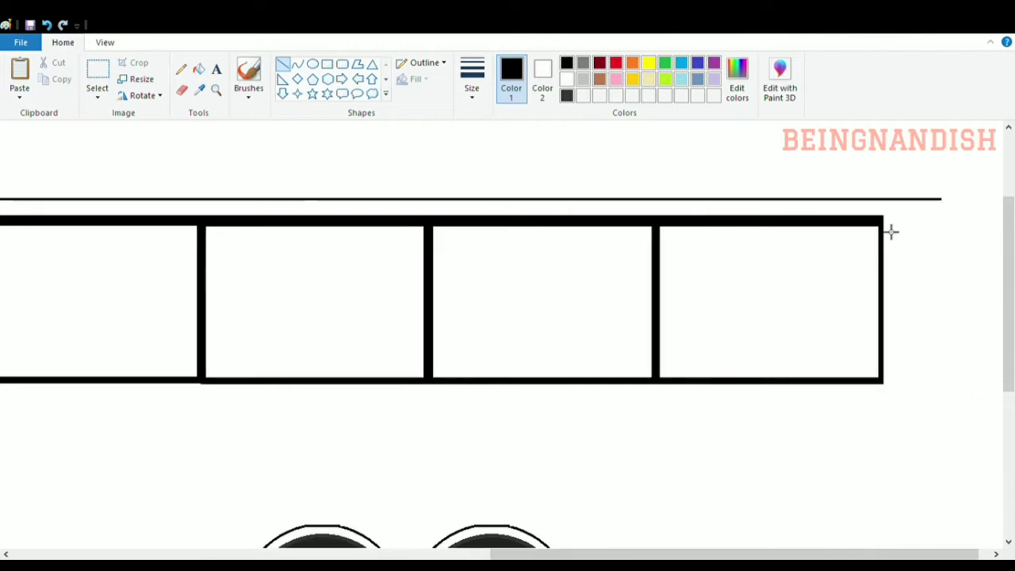
{"action": "left_click", "coordinate": [565, 80]}
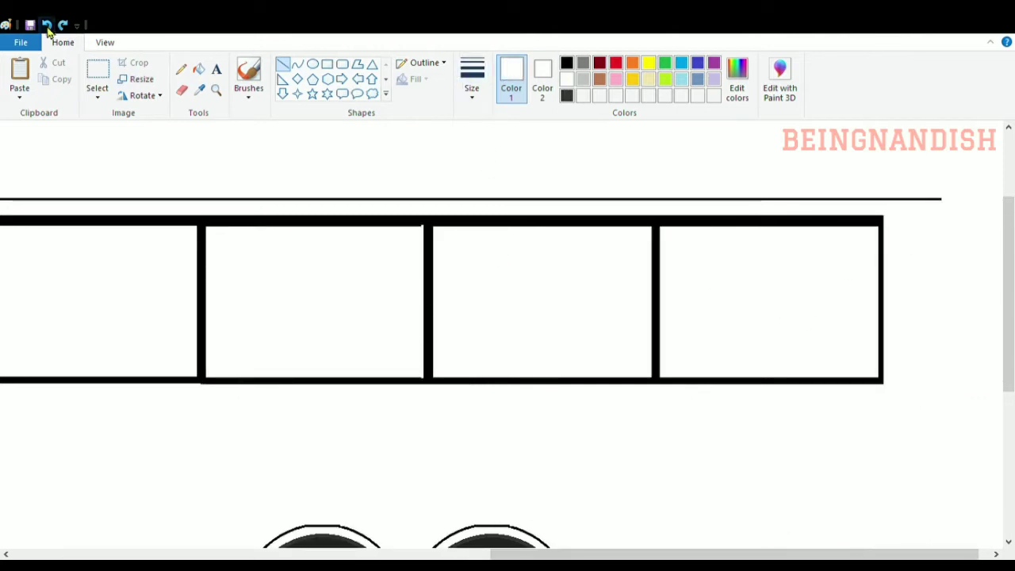
{"action": "left_click", "coordinate": [105, 42]}
{"action": "left_click", "coordinate": [20, 78]}
{"action": "mouse_move", "coordinate": [612, 554]}
{"action": "left_mouse_down"}
{"action": "mouse_move", "coordinate": [778, 554]}
{"action": "mouse_move", "coordinate": [717, 554]}
{"action": "left_mouse_up"}
{"action": "scroll", "coordinate": [508, 333], "scroll_direction": "down", "scroll_amount": 2}
{"action": "left_click_drag", "start_coordinate": [440, 223], "coordinate": [459, 389]}
Erase a short piece from the rear end of the roof line.
{"action": "left_click", "coordinate": [51, 77]}
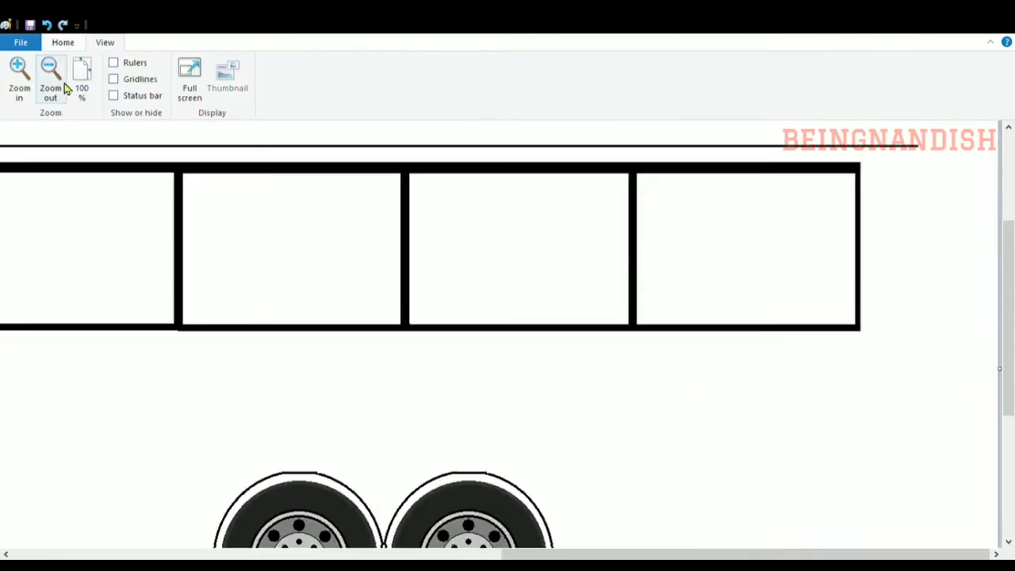
{"action": "left_click", "coordinate": [50, 77]}
{"action": "left_click", "coordinate": [19, 78]}
{"action": "left_click_drag", "start_coordinate": [508, 554], "coordinate": [749, 553]}
{"action": "scroll", "coordinate": [508, 333], "scroll_direction": "up", "scroll_amount": 2}
{"action": "left_click", "coordinate": [63, 42]}
{"action": "left_click", "coordinate": [181, 90]}
{"action": "left_click_drag", "start_coordinate": [914, 175], "coordinate": [911, 174]}
Draw the upper rear outline as a gentle curve down from the roof line's end and erase its excess.
{"action": "left_click", "coordinate": [299, 65]}
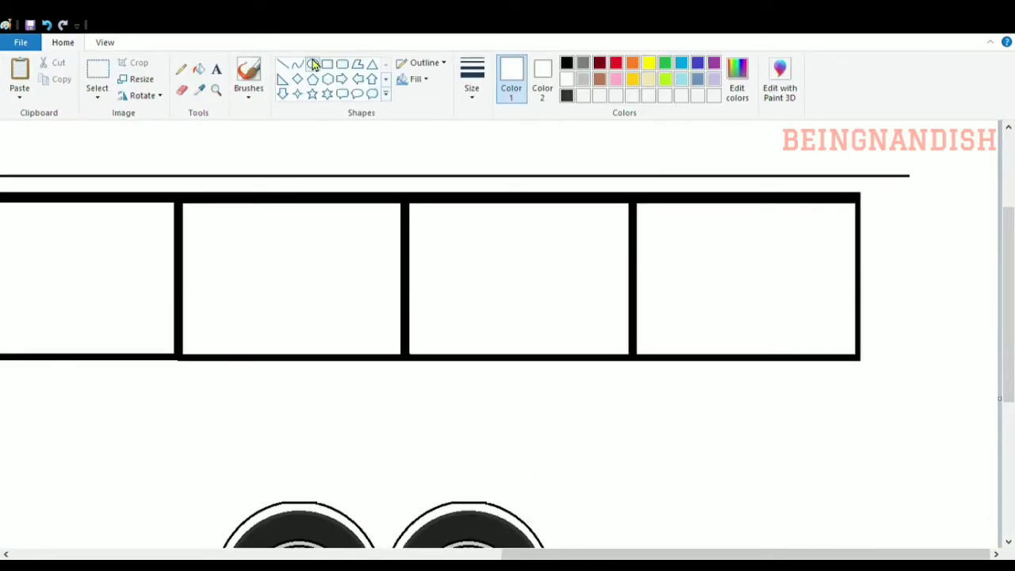
{"action": "left_click_drag", "start_coordinate": [1008, 252], "coordinate": [1009, 266]}
{"action": "mouse_move", "coordinate": [908, 146]}
{"action": "left_mouse_down"}
{"action": "mouse_move", "coordinate": [928, 340]}
{"action": "mouse_move", "coordinate": [915, 464]}
{"action": "left_mouse_up"}
{"action": "left_click_drag", "start_coordinate": [912, 159], "coordinate": [925, 262]}
{"action": "scroll", "coordinate": [377, 138], "scroll_direction": "down", "scroll_amount": 3}
{"action": "left_click", "coordinate": [182, 90]}
{"action": "mouse_move", "coordinate": [916, 343]}
{"action": "left_mouse_down"}
{"action": "mouse_move", "coordinate": [916, 267]}
{"action": "mouse_move", "coordinate": [917, 353]}
{"action": "left_mouse_up"}
{"action": "left_click", "coordinate": [297, 66]}
{"action": "left_click_drag", "start_coordinate": [918, 241], "coordinate": [917, 337]}
{"action": "left_click", "coordinate": [46, 24]}
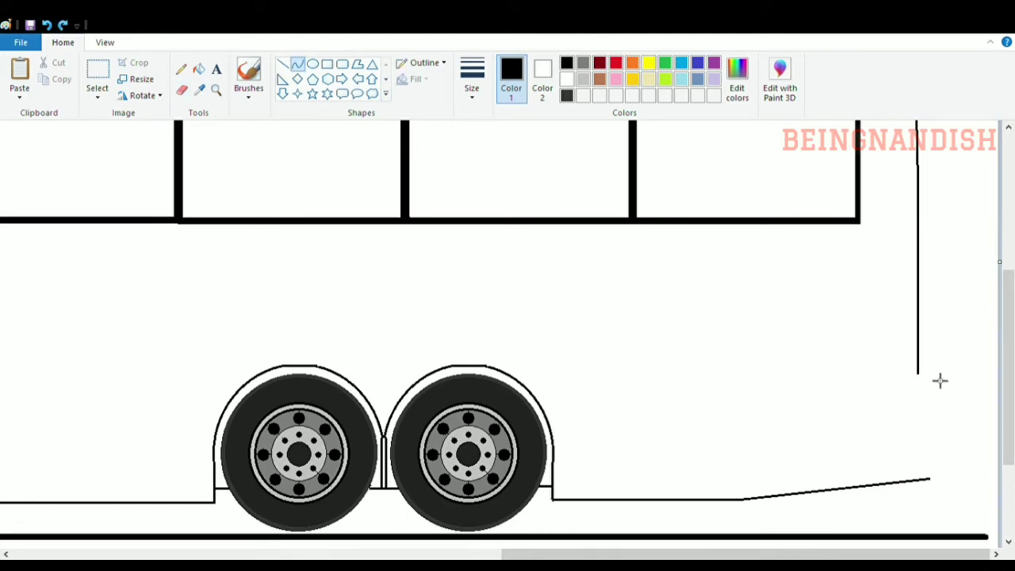
{"action": "left_click", "coordinate": [294, 65]}
{"action": "left_click", "coordinate": [47, 24]}
Complete the rear outline with a straight vertical, a small bumper step and a curved lower corner joining the underside.
{"action": "left_click", "coordinate": [285, 64]}
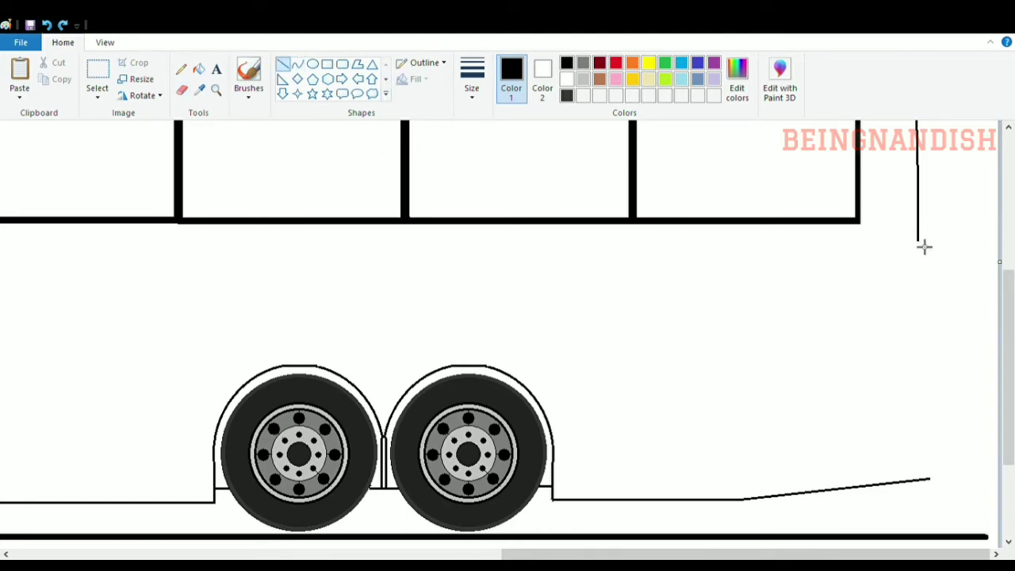
{"action": "left_click", "coordinate": [181, 89]}
{"action": "left_click", "coordinate": [297, 65]}
{"action": "mouse_move", "coordinate": [899, 481]}
{"action": "left_mouse_down"}
{"action": "mouse_move", "coordinate": [925, 409]}
{"action": "mouse_move", "coordinate": [918, 398]}
{"action": "left_mouse_up"}
{"action": "left_click", "coordinate": [926, 483]}
{"action": "left_click", "coordinate": [283, 64]}
{"action": "scroll", "coordinate": [652, 292], "scroll_direction": "up", "scroll_amount": 3}
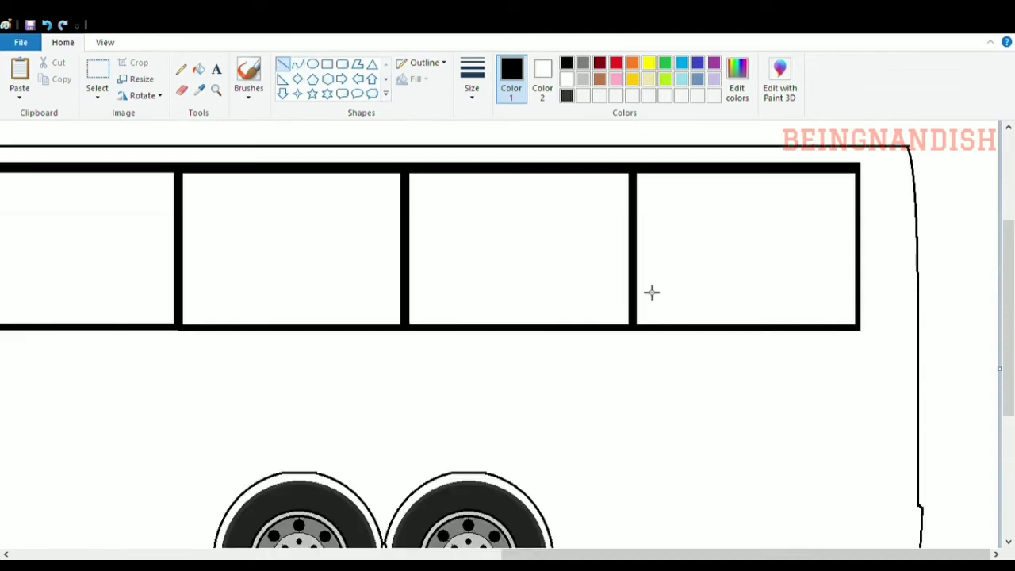
{"action": "left_click", "coordinate": [181, 90]}
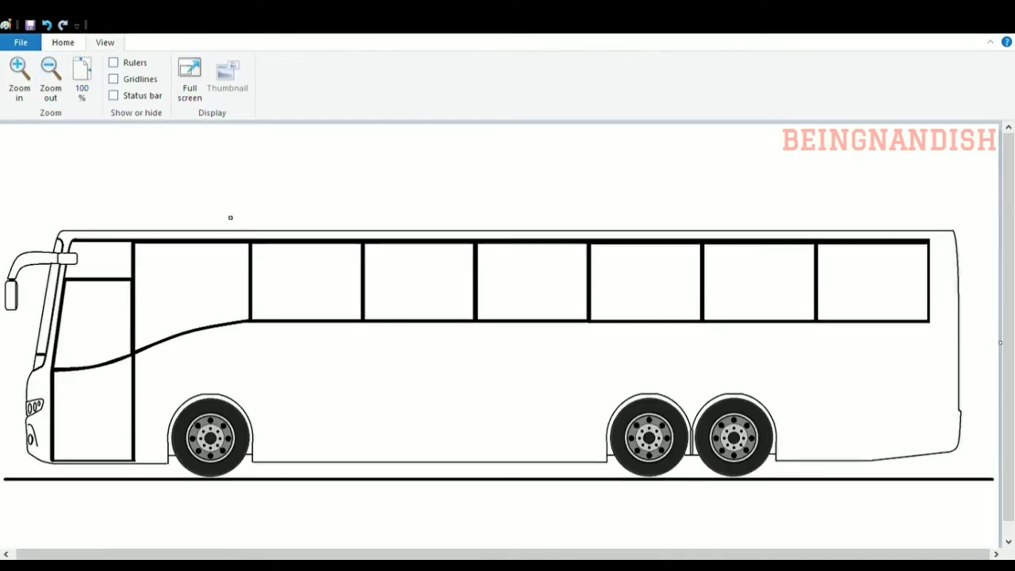
Outline a low roof-mounted unit with rounded front and rear ends above the middle windows.
{"action": "left_click", "coordinate": [63, 42]}
{"action": "left_click", "coordinate": [297, 64]}
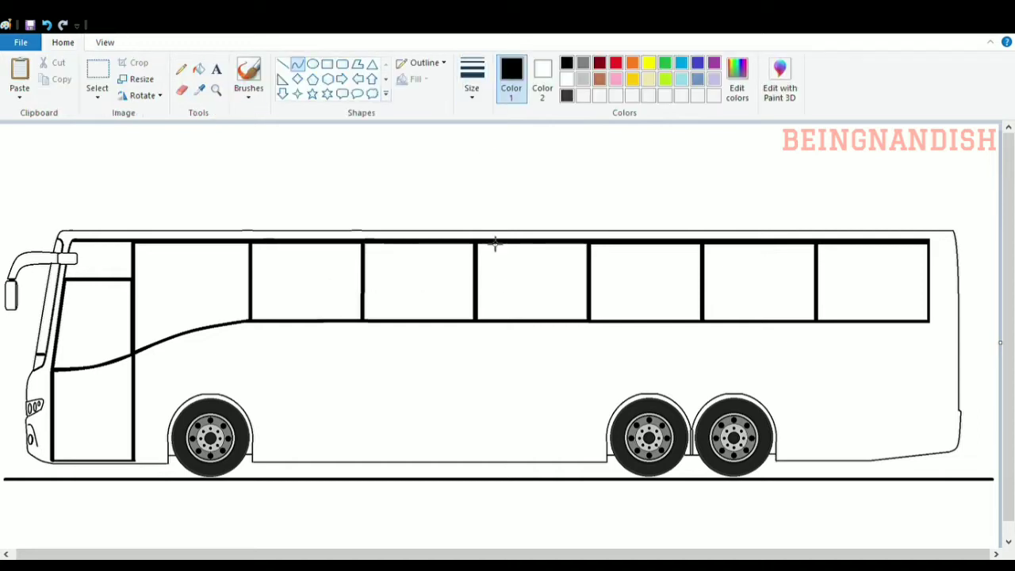
{"action": "left_click", "coordinate": [493, 220]}
{"action": "left_click", "coordinate": [324, 143]}
{"action": "left_click", "coordinate": [105, 42]}
{"action": "left_click", "coordinate": [20, 76]}
{"action": "left_click_drag", "start_coordinate": [238, 554], "coordinate": [536, 554]}
{"action": "left_click", "coordinate": [63, 42]}
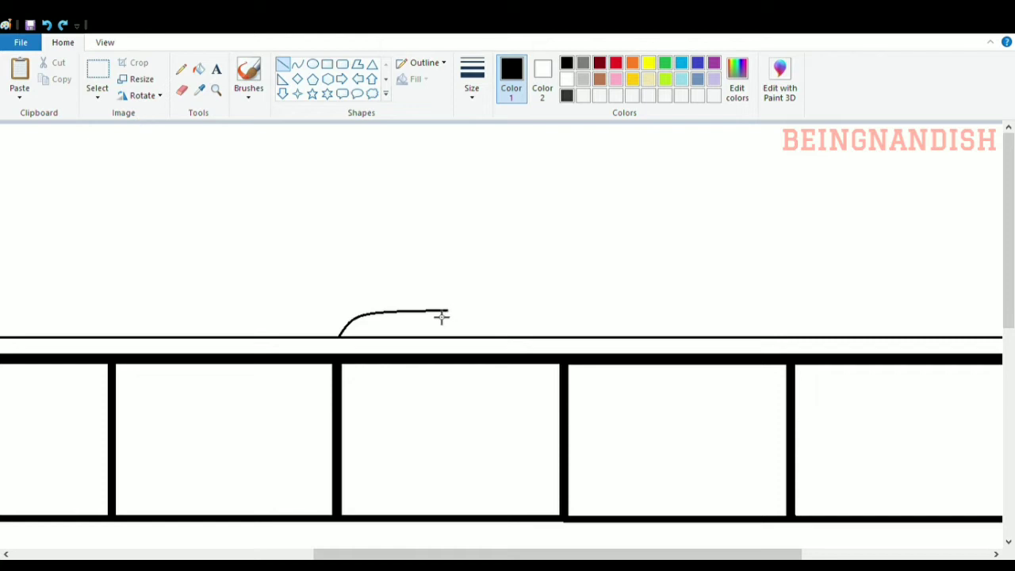
{"action": "left_click_drag", "start_coordinate": [448, 311], "coordinate": [793, 315]}
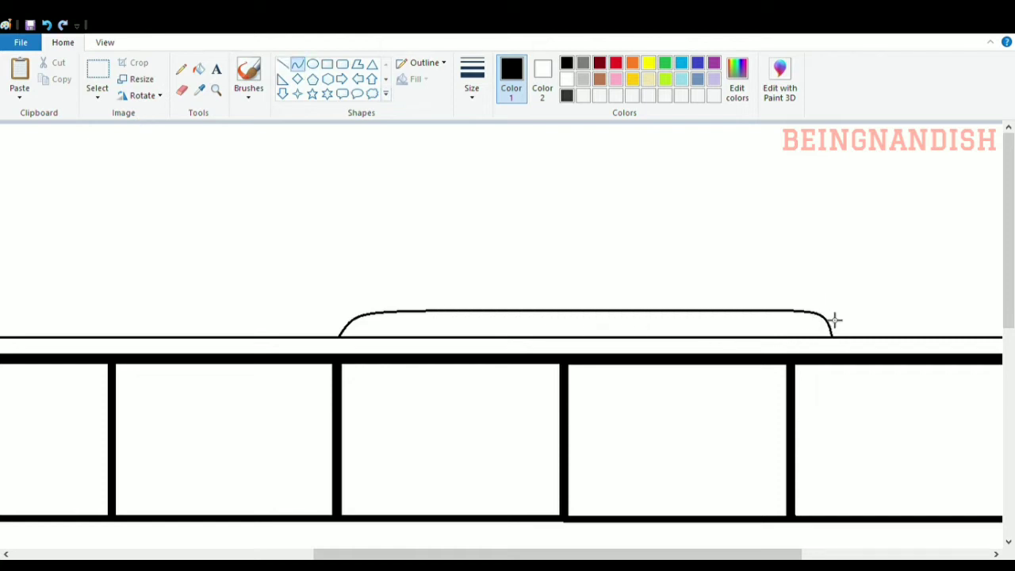
Add curved divisions inside the roof unit and draw a small rounded slot behind the rear one.
{"action": "left_click", "coordinate": [362, 329]}
{"action": "key", "text": "ctrl+z"}
{"action": "left_click", "coordinate": [342, 64]}
Copy the small rounded slot twice to form a row of three along the roof unit's rear section.
{"action": "left_click", "coordinate": [97, 79]}
{"action": "left_click_drag", "start_coordinate": [636, 311], "coordinate": [684, 332]}
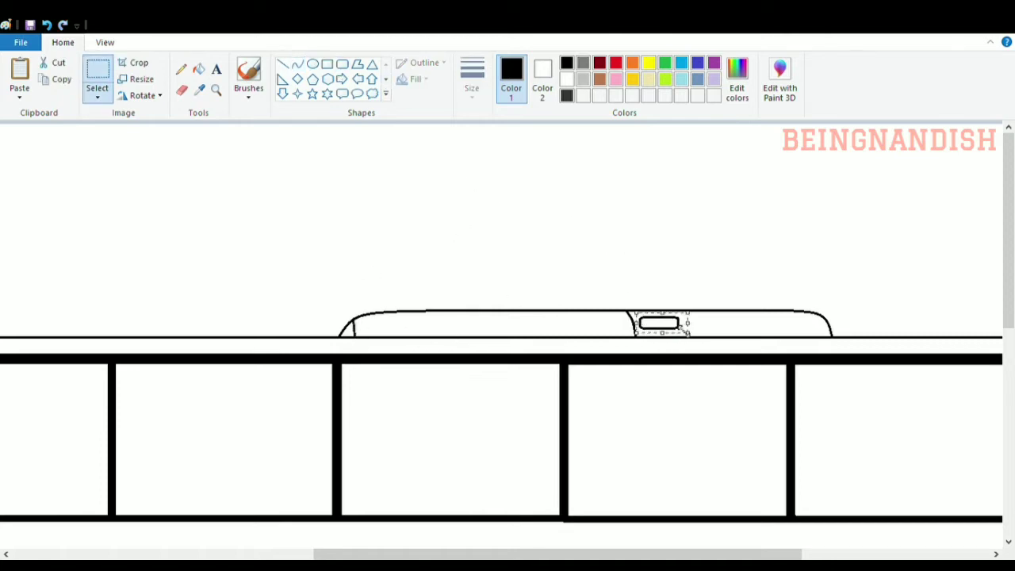
{"action": "key", "text": "ctrl+c"}
{"action": "key", "text": "ctrl+v"}
{"action": "left_click_drag", "start_coordinate": [50, 144], "coordinate": [787, 334]}
{"action": "key", "text": "ctrl+v"}
Draw a curved division behind the slots and a thin base line along the roof unit's front section.
{"action": "left_click", "coordinate": [298, 65]}
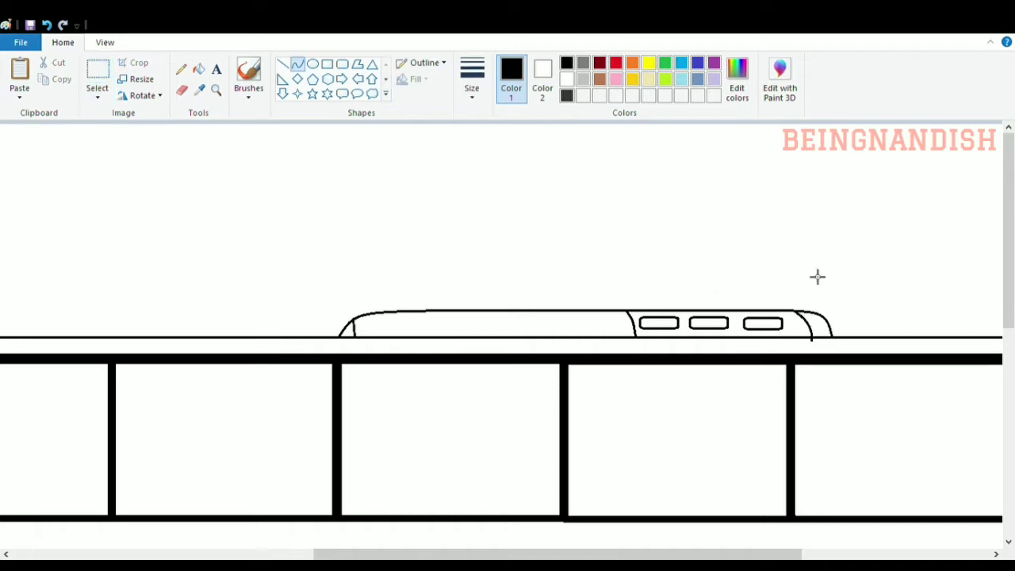
{"action": "left_click", "coordinate": [283, 63]}
{"action": "left_click_drag", "start_coordinate": [354, 333], "coordinate": [635, 333]}
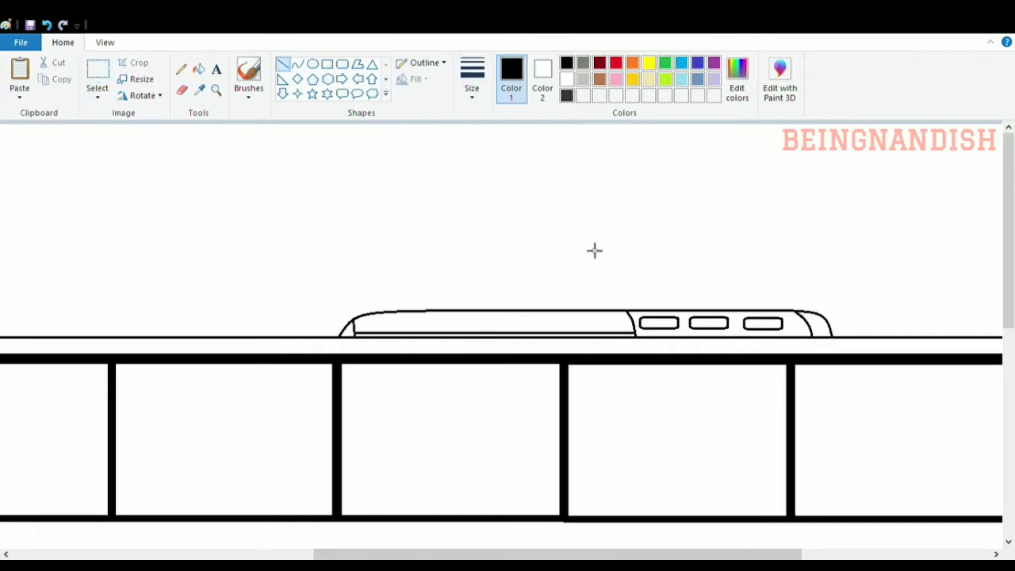
Draw two thin rounded roof hatches on the roof line, one near the front and one near the rear.
{"action": "left_click_drag", "start_coordinate": [603, 553], "coordinate": [343, 554]}
{"action": "left_click", "coordinate": [342, 63]}
{"action": "left_click_drag", "start_coordinate": [295, 330], "coordinate": [421, 339]}
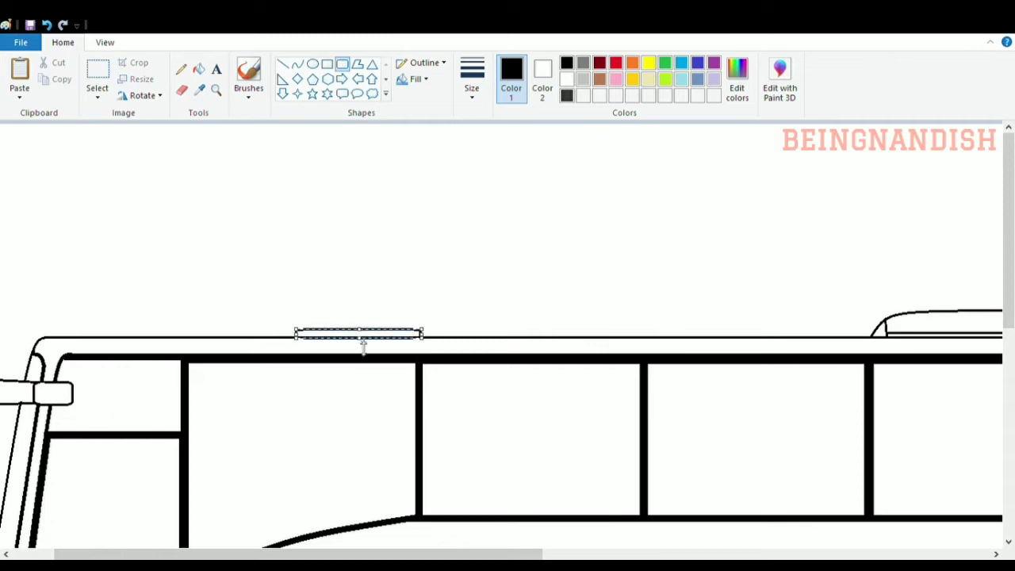
{"action": "left_click", "coordinate": [424, 556]}
{"action": "left_click_drag", "start_coordinate": [424, 555], "coordinate": [873, 555]}
{"action": "left_click_drag", "start_coordinate": [640, 329], "coordinate": [773, 341]}
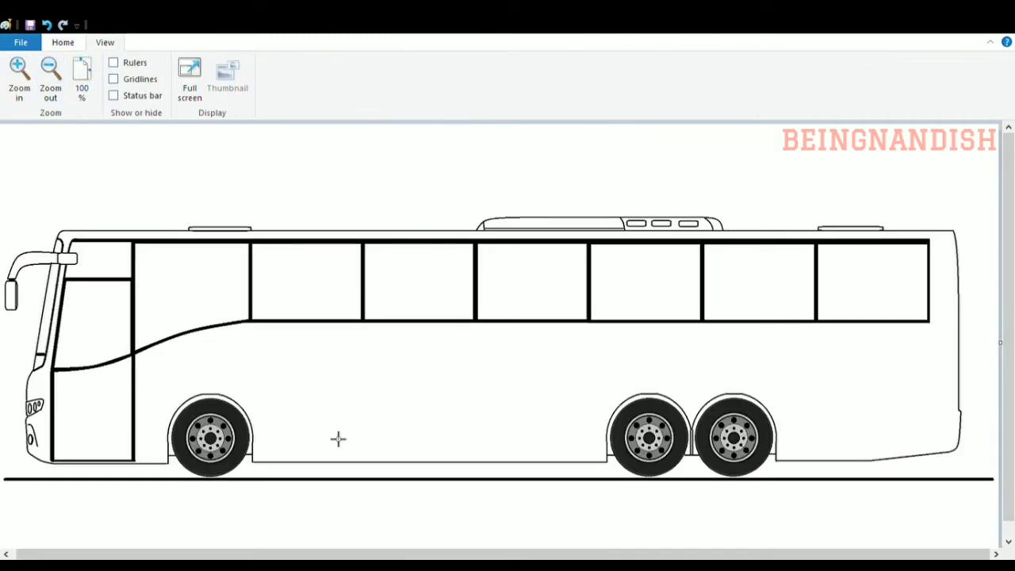
Draw two closely spaced thin horizontal trim lines along the body side from the door to the rear outline.
{"action": "left_click", "coordinate": [63, 42]}
{"action": "left_click", "coordinate": [282, 63]}
{"action": "left_click_drag", "start_coordinate": [135, 373], "coordinate": [825, 373]}
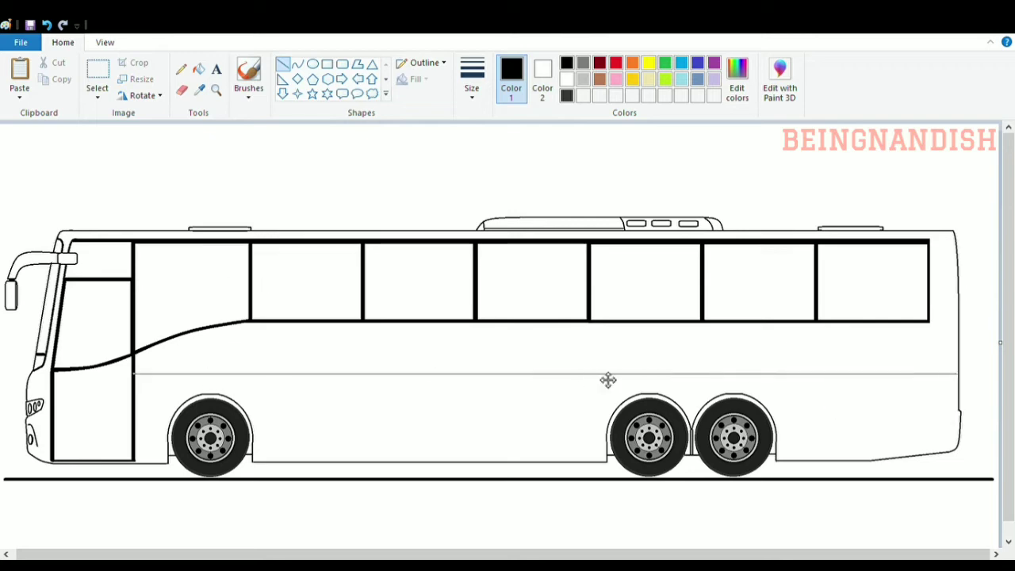
{"action": "left_click_drag", "start_coordinate": [135, 375], "coordinate": [909, 375]}
Draw a rectangular luggage hatch below the trim lines, a little behind the front wheel.
{"action": "left_click", "coordinate": [327, 63]}
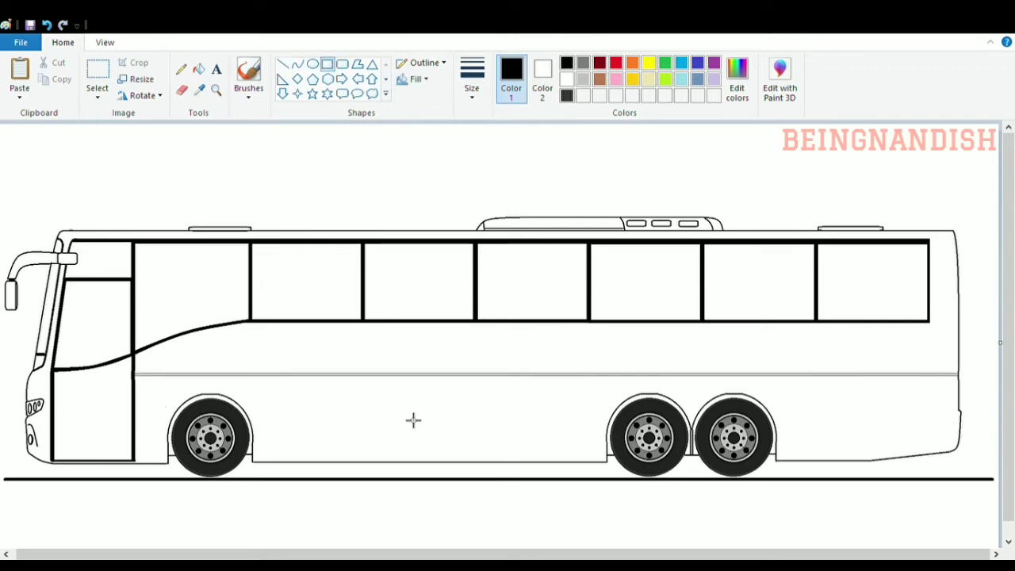
{"action": "left_click", "coordinate": [103, 42]}
{"action": "left_click", "coordinate": [19, 78]}
{"action": "scroll", "coordinate": [441, 445], "scroll_direction": "down", "scroll_amount": 2}
{"action": "left_click_drag", "start_coordinate": [397, 553], "coordinate": [591, 553]}
{"action": "left_click_drag", "start_coordinate": [219, 364], "coordinate": [361, 484]}
Draw a small rounded square latch near the hatch's lower edge with a horizontal bar across it.
{"action": "left_click", "coordinate": [342, 63]}
{"action": "left_click_drag", "start_coordinate": [248, 449], "coordinate": [271, 469]}
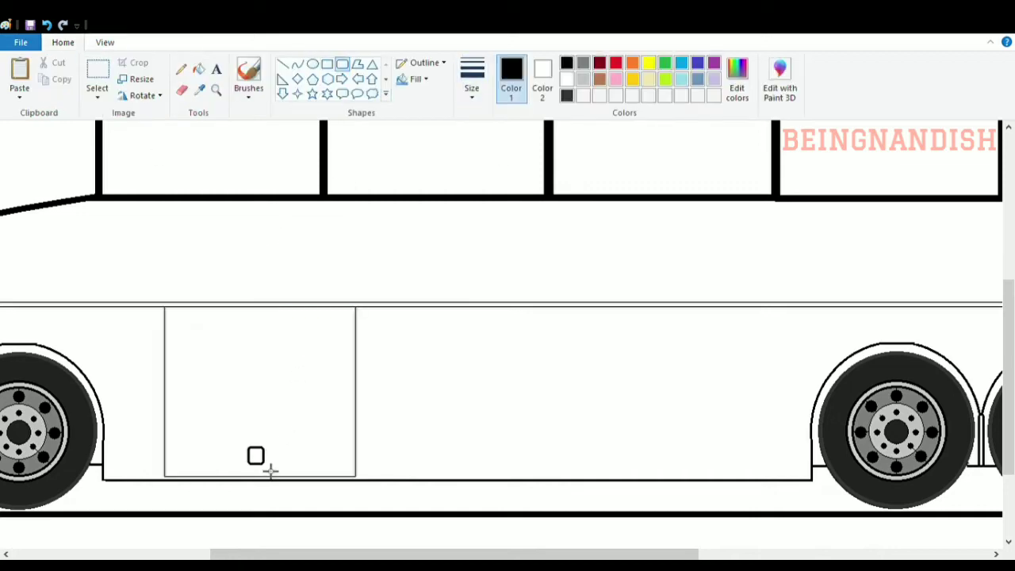
{"action": "left_click", "coordinate": [104, 42]}
{"action": "left_click", "coordinate": [19, 78]}
{"action": "scroll", "coordinate": [341, 358], "scroll_direction": "down", "scroll_amount": 3}
{"action": "left_click", "coordinate": [62, 42]}
{"action": "left_click", "coordinate": [282, 64]}
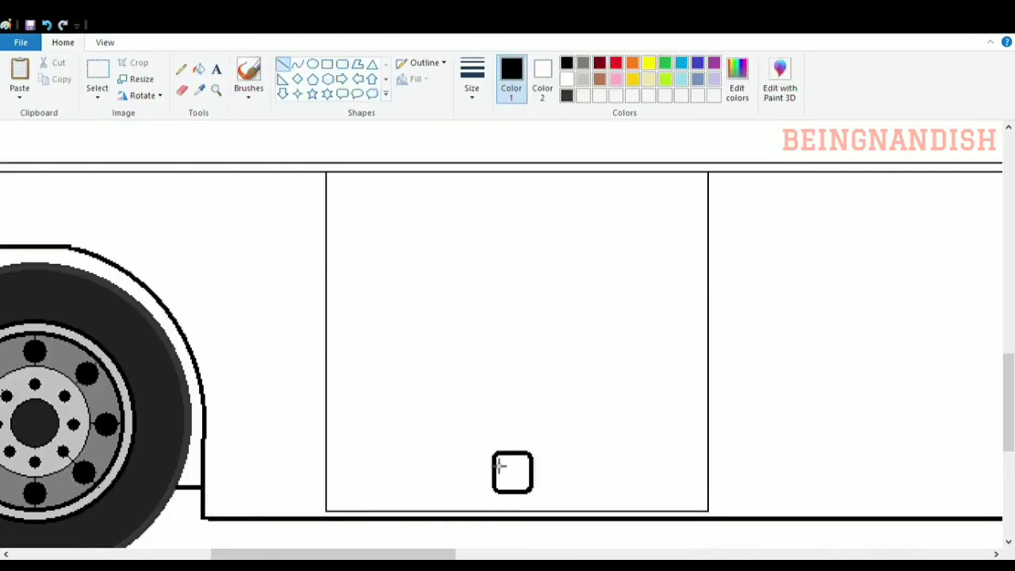
{"action": "left_click", "coordinate": [532, 480]}
Shift the latch slightly rearward and draw a small flat rounded rectangle near the hatch's upper edge.
{"action": "left_click", "coordinate": [98, 76]}
{"action": "left_click_drag", "start_coordinate": [463, 444], "coordinate": [553, 502]}
{"action": "left_click_drag", "start_coordinate": [522, 480], "coordinate": [530, 481]}
{"action": "left_click", "coordinate": [514, 396]}
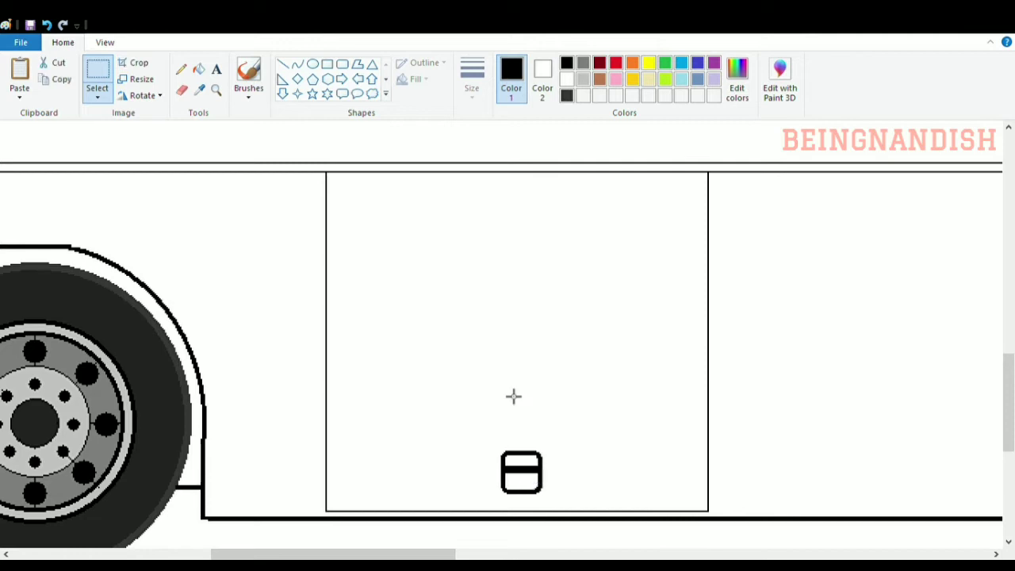
{"action": "left_click", "coordinate": [344, 67]}
{"action": "left_click_drag", "start_coordinate": [493, 237], "coordinate": [540, 253]}
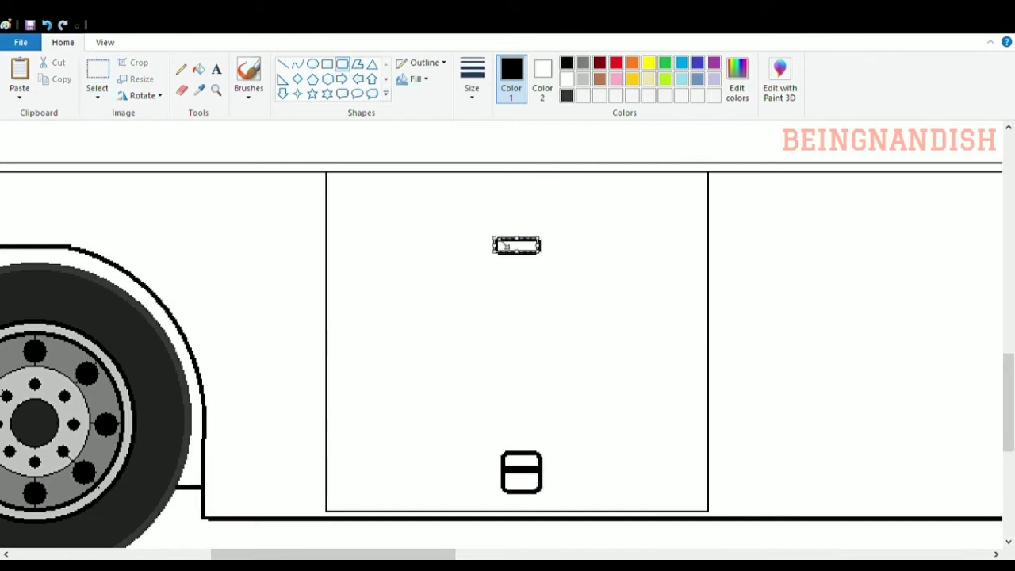
Place two copies of the luggage hatch side by side toward the rear wheels and erase the middle one's upper slot.
{"action": "left_click", "coordinate": [105, 42]}
{"action": "left_click", "coordinate": [71, 89]}
{"action": "left_click", "coordinate": [63, 42]}
{"action": "left_click", "coordinate": [97, 73]}
{"action": "left_click_drag", "start_coordinate": [190, 174], "coordinate": [393, 350]}
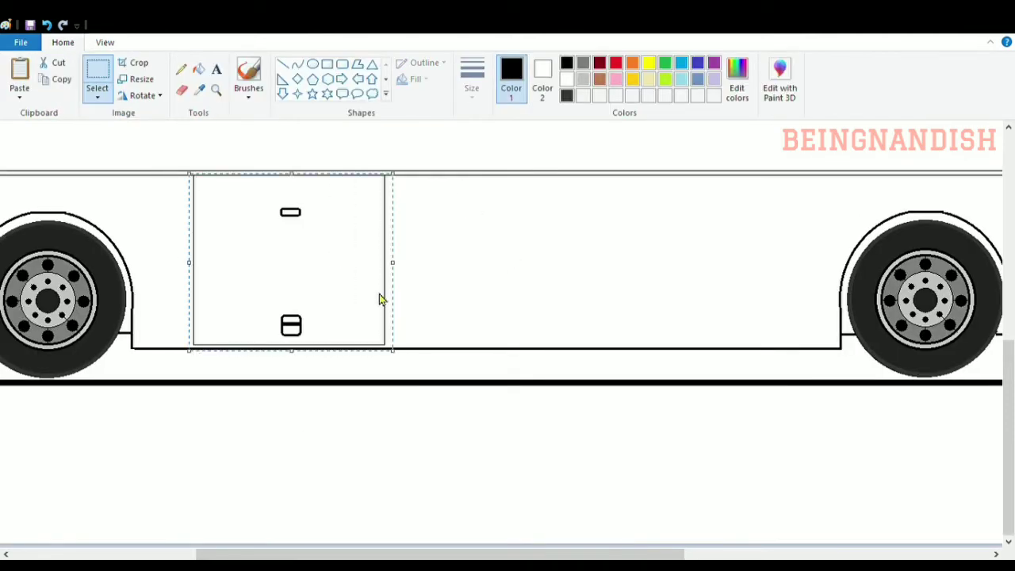
{"action": "left_click_drag", "start_coordinate": [323, 268], "coordinate": [514, 267], "text": "ctrl"}
{"action": "key", "text": "ctrl+v"}
{"action": "left_click_drag", "start_coordinate": [106, 276], "coordinate": [680, 273]}
{"action": "left_click", "coordinate": [182, 94]}
{"action": "left_click_drag", "start_coordinate": [490, 211], "coordinate": [467, 213]}
Place another copy of the luggage hatch directly behind the rearmost wheel.
{"action": "left_click_drag", "start_coordinate": [474, 554], "coordinate": [779, 553]}
{"action": "left_click", "coordinate": [19, 73]}
{"action": "mouse_move", "coordinate": [111, 211]}
{"action": "left_mouse_down"}
{"action": "mouse_move", "coordinate": [664, 267]}
{"action": "mouse_move", "coordinate": [664, 258]}
{"action": "left_mouse_up"}
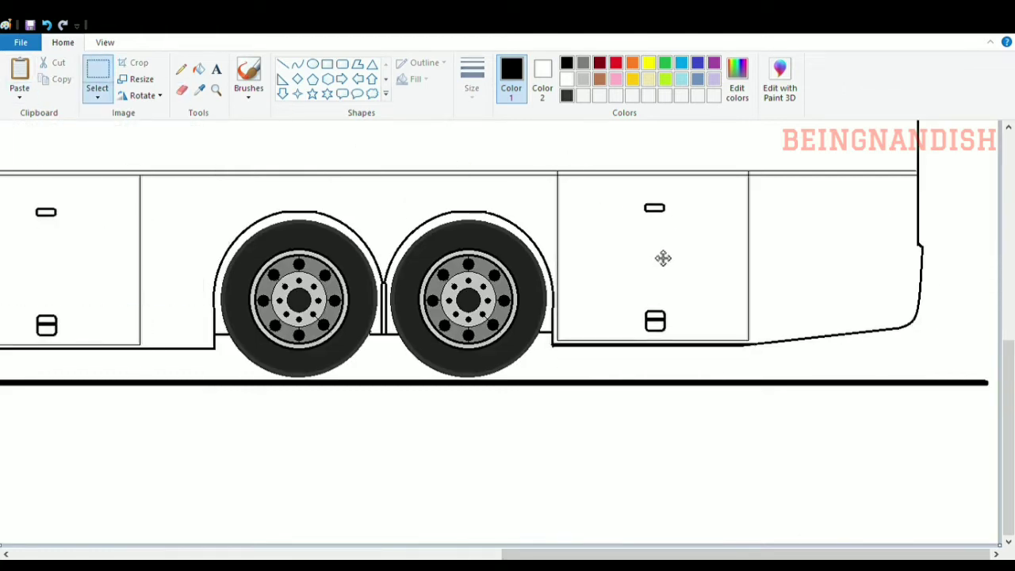
Narrow the hatch behind the rearmost wheel by erasing its rear edge and redrawing it further forward with a thin line.
{"action": "left_click", "coordinate": [181, 90]}
{"action": "mouse_move", "coordinate": [748, 176]}
{"action": "left_mouse_down"}
{"action": "mouse_move", "coordinate": [738, 337]}
{"action": "mouse_move", "coordinate": [730, 180]}
{"action": "mouse_move", "coordinate": [844, 329]}
{"action": "mouse_move", "coordinate": [886, 333]}
{"action": "mouse_move", "coordinate": [880, 326]}
{"action": "left_mouse_up"}
{"action": "left_click", "coordinate": [283, 65]}
{"action": "left_click", "coordinate": [472, 79]}
{"action": "left_click", "coordinate": [492, 123]}
{"action": "left_click", "coordinate": [182, 89]}
{"action": "left_click", "coordinate": [327, 64]}
{"action": "scroll", "coordinate": [880, 326], "scroll_direction": "up", "scroll_amount": 1}
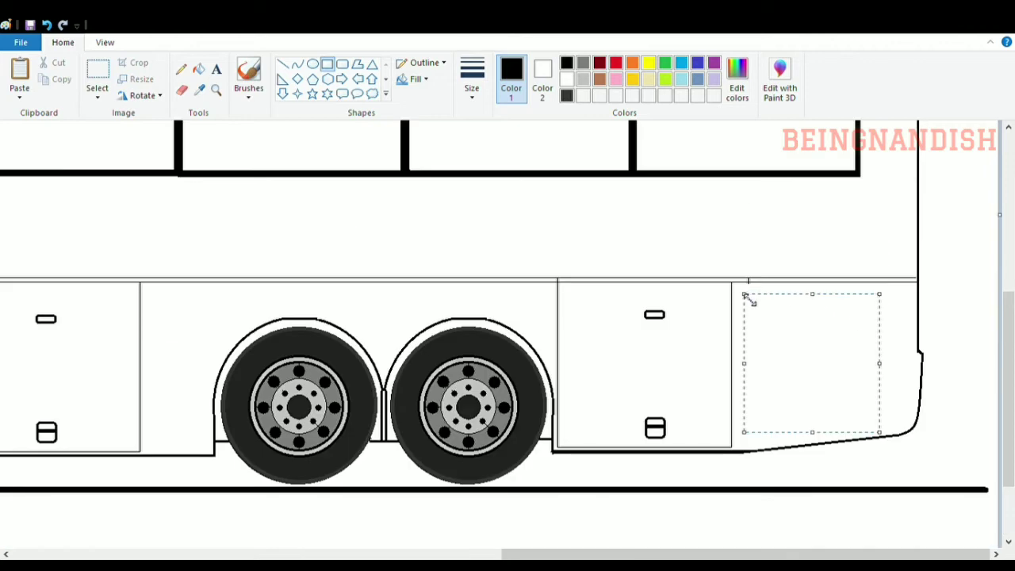
{"action": "left_click", "coordinate": [49, 27]}
{"action": "left_click", "coordinate": [49, 27]}
Redraw the rearmost hatch's rear edge further forward with a thin line and shift its slot and latch forward to centre them.
{"action": "left_click", "coordinate": [284, 64]}
{"action": "left_click", "coordinate": [741, 363]}
{"action": "left_click_drag", "start_coordinate": [704, 283], "coordinate": [707, 446]}
{"action": "left_click", "coordinate": [182, 90]}
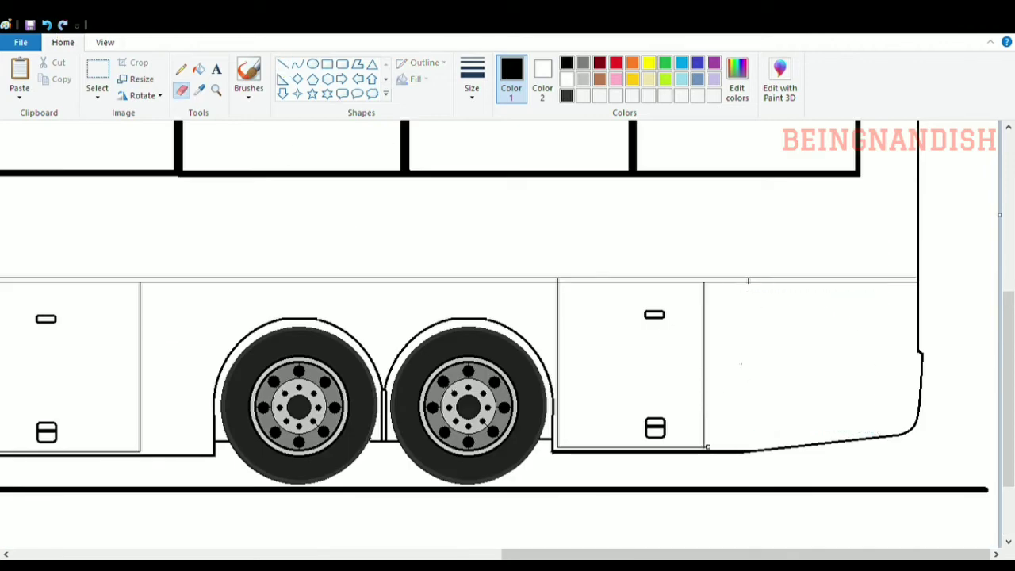
{"action": "left_click", "coordinate": [98, 79]}
{"action": "left_click_drag", "start_coordinate": [635, 300], "coordinate": [679, 444]}
{"action": "left_click_drag", "start_coordinate": [670, 392], "coordinate": [646, 390]}
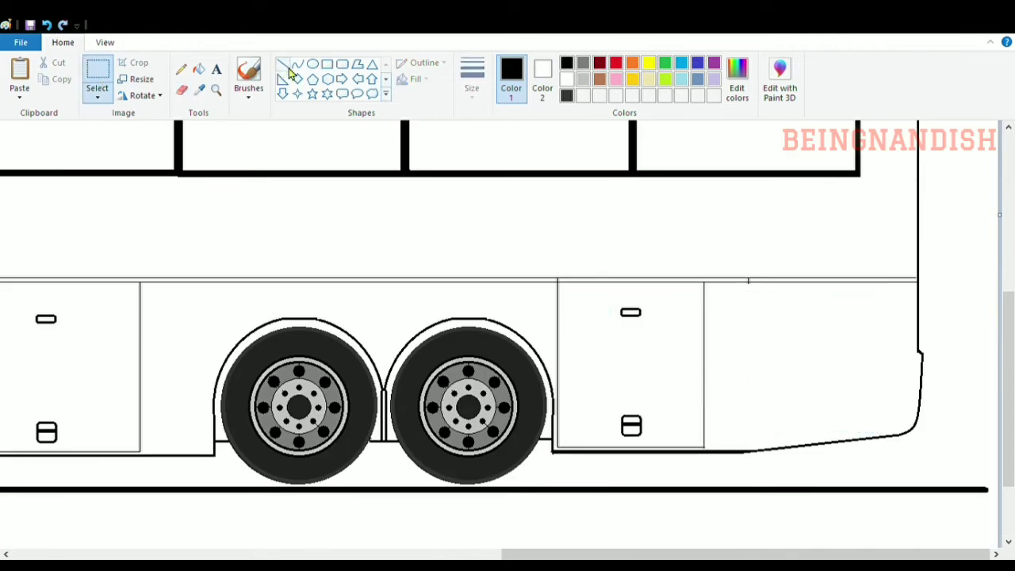
Draw a rectangular grille panel between the rearmost hatch and the bus's rear end and fill it with grey.
{"action": "left_click", "coordinate": [327, 64]}
{"action": "mouse_move", "coordinate": [711, 287]}
{"action": "left_mouse_down"}
{"action": "mouse_move", "coordinate": [863, 437]}
{"action": "mouse_move", "coordinate": [860, 427]}
{"action": "left_mouse_up"}
{"action": "left_click", "coordinate": [727, 243]}
{"action": "left_click", "coordinate": [105, 42]}
{"action": "left_click", "coordinate": [18, 77]}
{"action": "left_click_drag", "start_coordinate": [519, 553], "coordinate": [759, 554]}
{"action": "scroll", "coordinate": [759, 396], "scroll_direction": "down", "scroll_amount": 3}
{"action": "left_click", "coordinate": [62, 42]}
{"action": "left_click", "coordinate": [283, 64]}
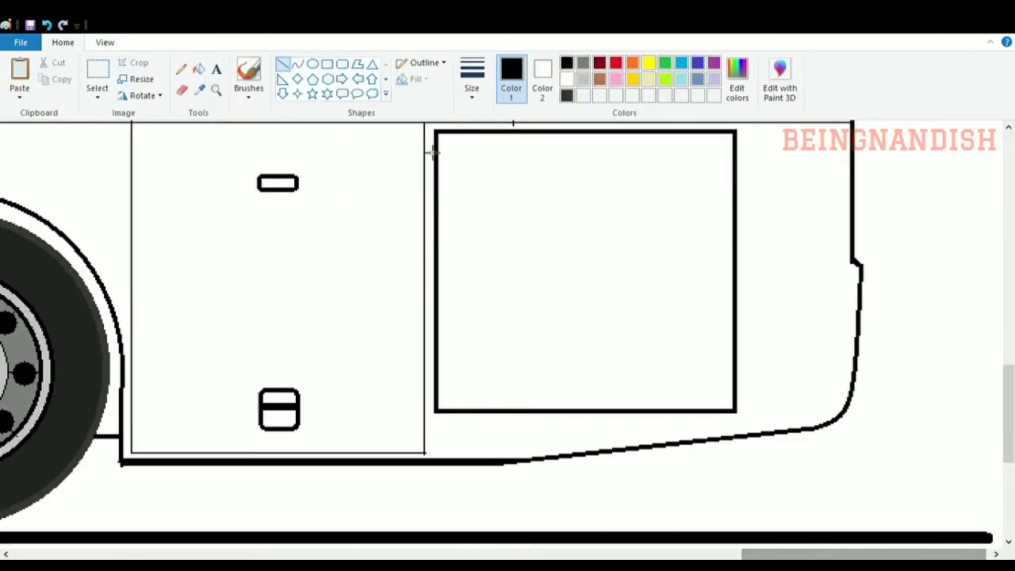
{"action": "left_click_drag", "start_coordinate": [444, 134], "coordinate": [470, 410]}
{"action": "left_click", "coordinate": [583, 63]}
{"action": "left_click", "coordinate": [198, 69]}
{"action": "left_click", "coordinate": [587, 269]}
Draw four closely spaced black vertical slats at the front end of the grey grille panel.
{"action": "left_click", "coordinate": [567, 63]}
{"action": "left_click", "coordinate": [283, 65]}
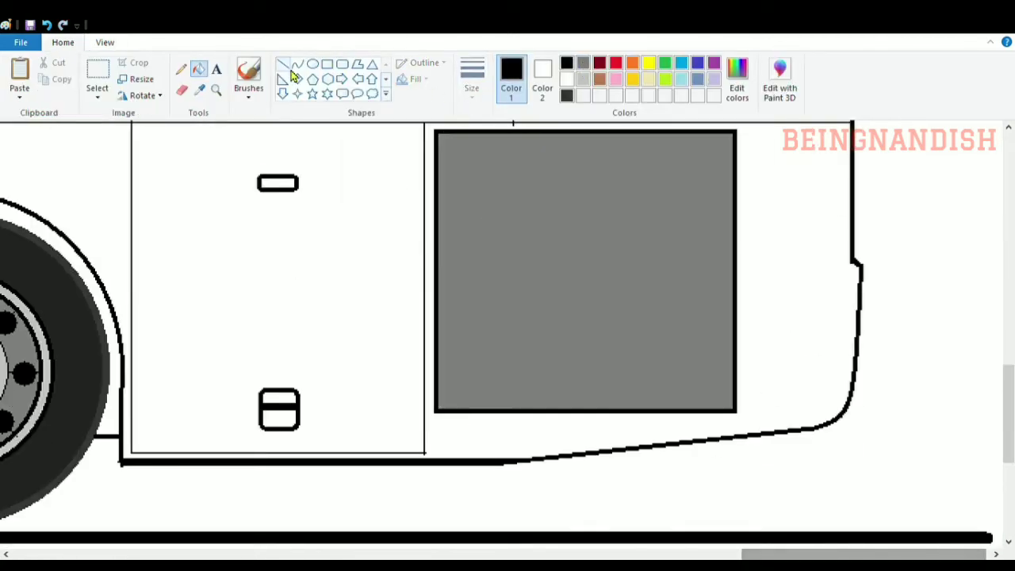
{"action": "mouse_move", "coordinate": [448, 133]}
{"action": "left_mouse_down"}
{"action": "mouse_move", "coordinate": [448, 409]}
{"action": "mouse_move", "coordinate": [474, 408]}
{"action": "left_mouse_up"}
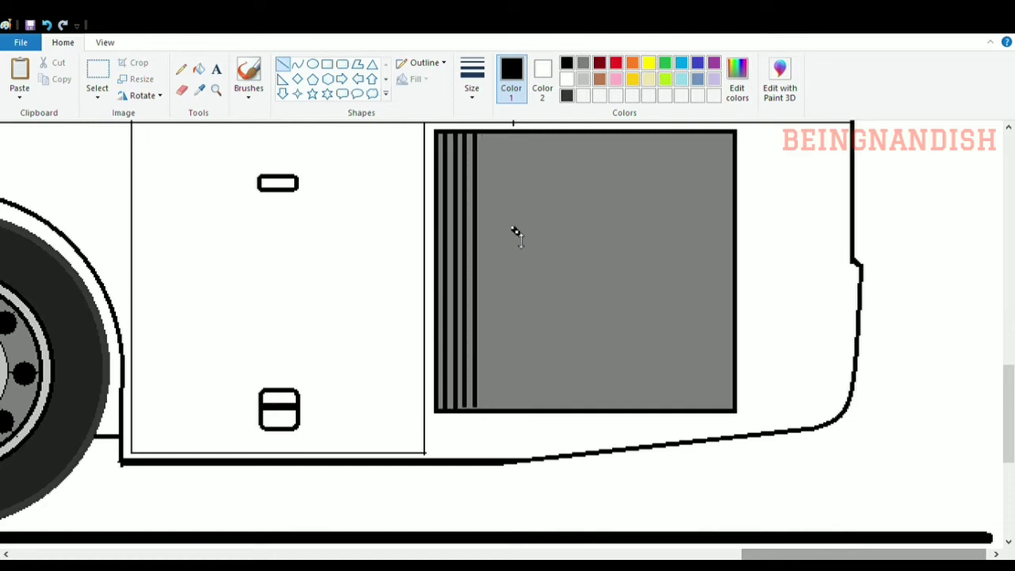
Copy the group of slats repeatedly across the grille panel and finish its rear end with individual vertical lines.
{"action": "left_click", "coordinate": [98, 80]}
{"action": "left_click_drag", "start_coordinate": [433, 125], "coordinate": [484, 415]}
{"action": "left_click_drag", "start_coordinate": [468, 227], "coordinate": [516, 227], "text": "ctrl"}
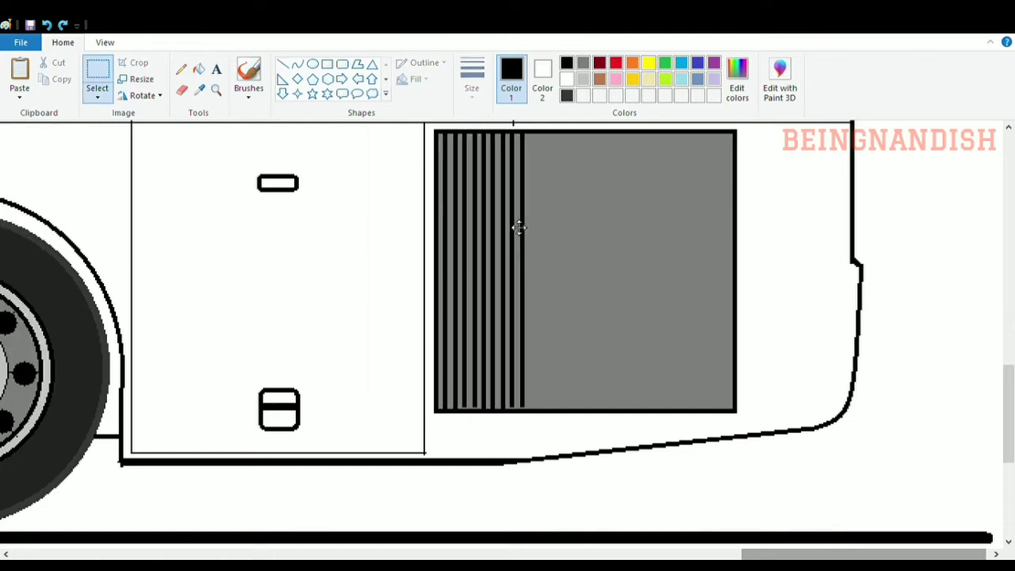
{"action": "left_click_drag", "start_coordinate": [435, 131], "coordinate": [539, 415]}
{"action": "left_click_drag", "start_coordinate": [502, 221], "coordinate": [586, 221], "text": "ctrl"}
{"action": "key", "text": "ctrl+v"}
{"action": "left_click_drag", "start_coordinate": [73, 238], "coordinate": [686, 246]}
{"action": "left_click", "coordinate": [283, 64]}
{"action": "mouse_move", "coordinate": [711, 133]}
{"action": "left_mouse_down"}
{"action": "mouse_move", "coordinate": [710, 409]}
{"action": "mouse_move", "coordinate": [727, 410]}
{"action": "left_mouse_up"}
Draw a tall tail-light outline against the bus's rear edge, with a curved upper end and a rounded lower corner.
{"action": "left_click_drag", "start_coordinate": [1009, 401], "coordinate": [1009, 369]}
{"action": "scroll", "coordinate": [970, 304], "scroll_direction": "up", "scroll_amount": 3}
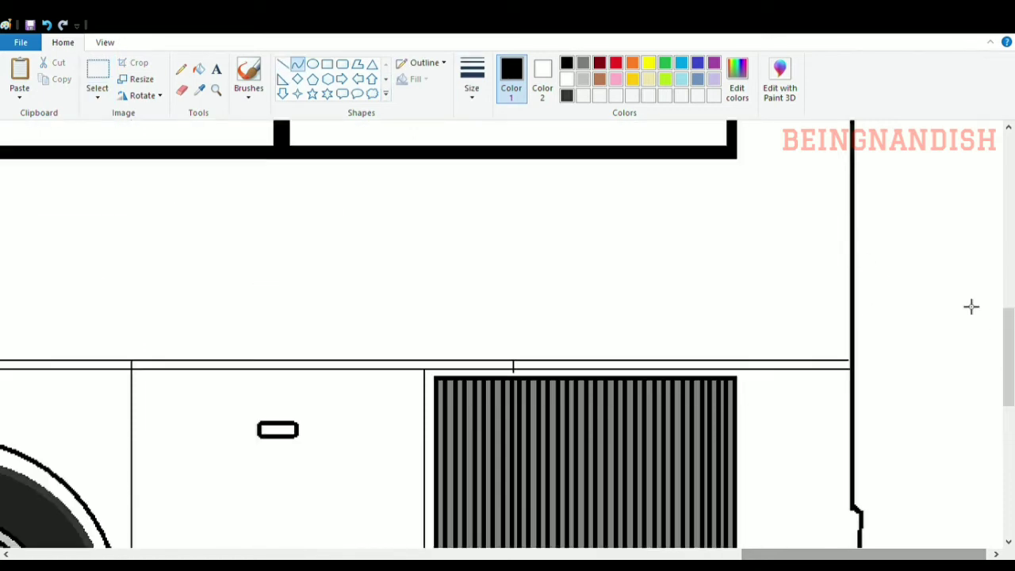
{"action": "scroll", "coordinate": [857, 219], "scroll_direction": "down", "scroll_amount": 1}
{"action": "left_click_drag", "start_coordinate": [850, 226], "coordinate": [822, 480]}
{"action": "left_click_drag", "start_coordinate": [835, 333], "coordinate": [829, 287]}
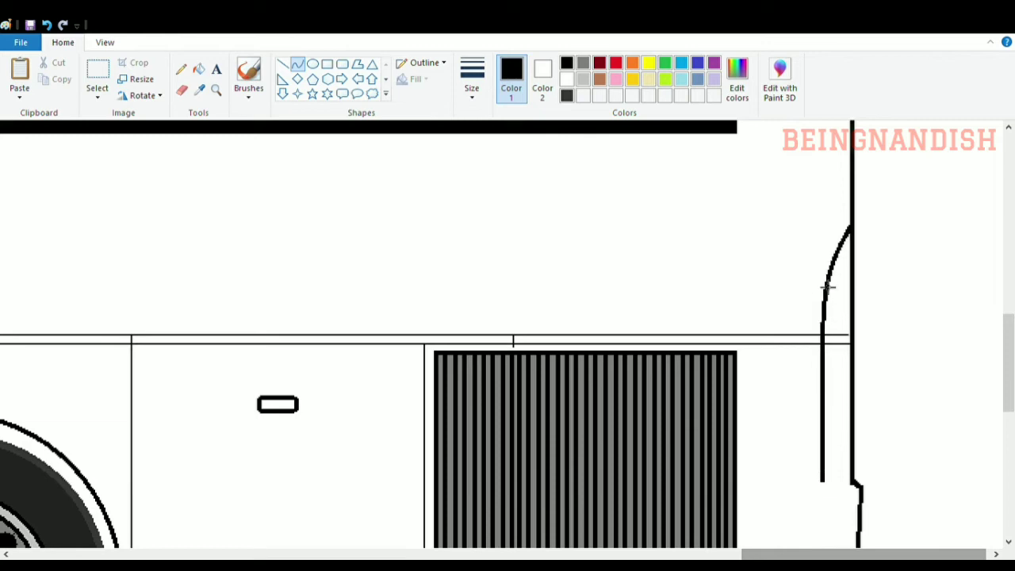
{"action": "left_click", "coordinate": [829, 287]}
{"action": "left_click_drag", "start_coordinate": [837, 481], "coordinate": [840, 458]}
{"action": "left_click", "coordinate": [842, 461]}
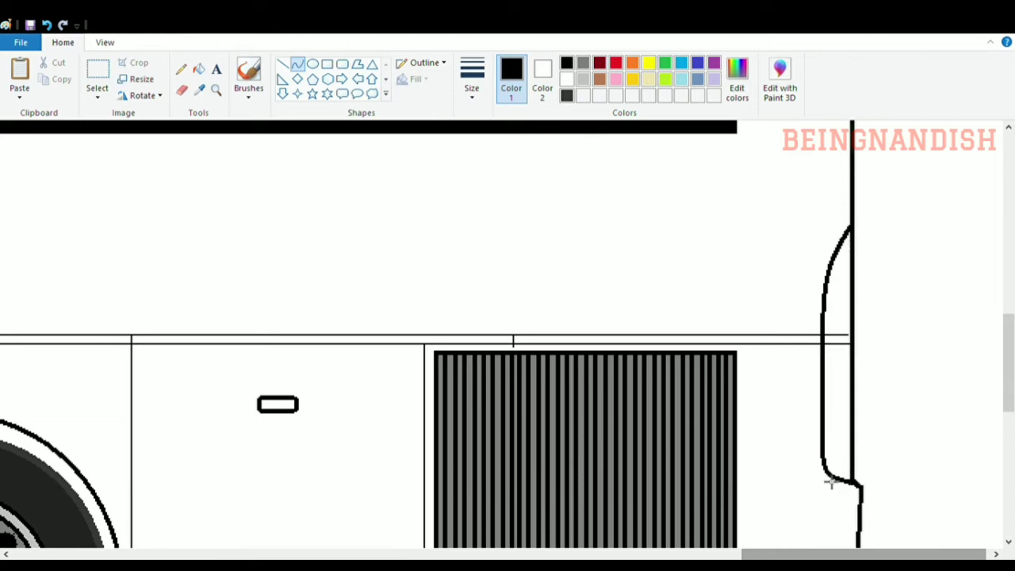
Erase the trim lines inside the tail light and divide its upper part with a short horizontal line.
{"action": "left_click", "coordinate": [182, 91]}
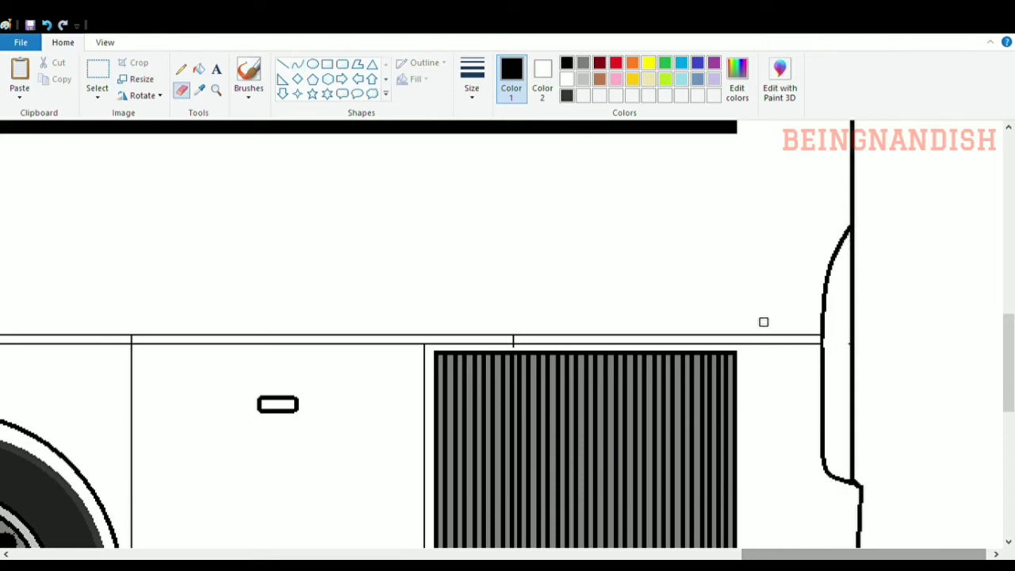
{"action": "left_click", "coordinate": [284, 65]}
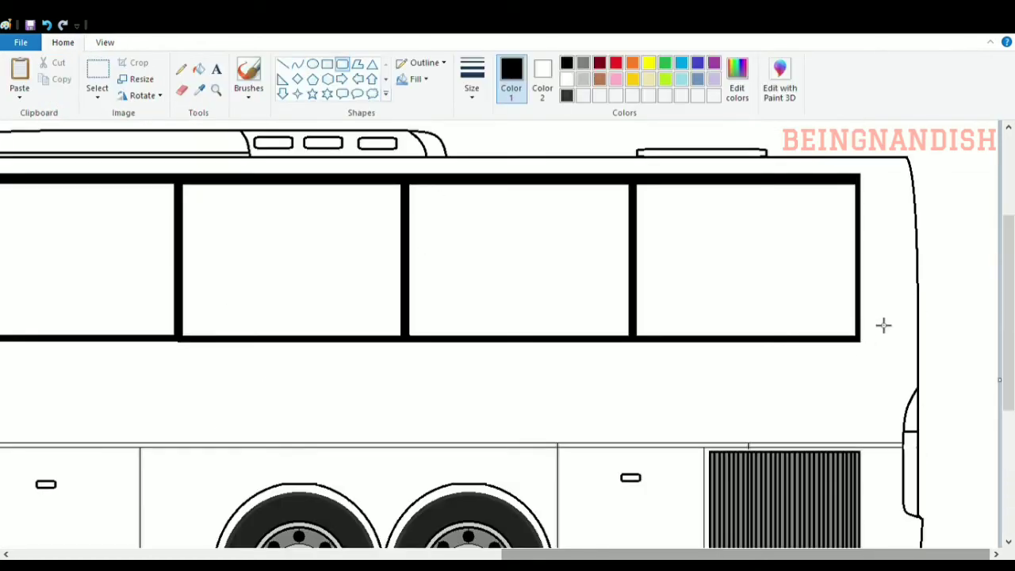
Draw a tall rounded rectangle above the tail light and reshape its lower rear corner into a tapering curve.
{"action": "mouse_move", "coordinate": [877, 319]}
{"action": "left_mouse_down"}
{"action": "mouse_move", "coordinate": [903, 393]}
{"action": "mouse_move", "coordinate": [883, 302]}
{"action": "left_mouse_up"}
{"action": "scroll", "coordinate": [885, 414], "scroll_direction": "down", "scroll_amount": 2}
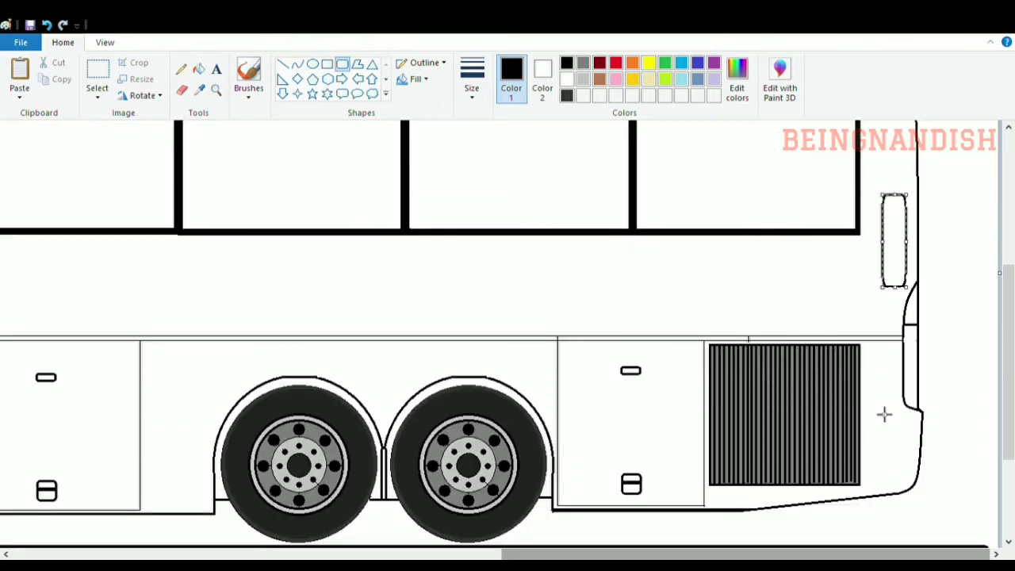
{"action": "left_click", "coordinate": [832, 198]}
{"action": "left_click", "coordinate": [64, 42]}
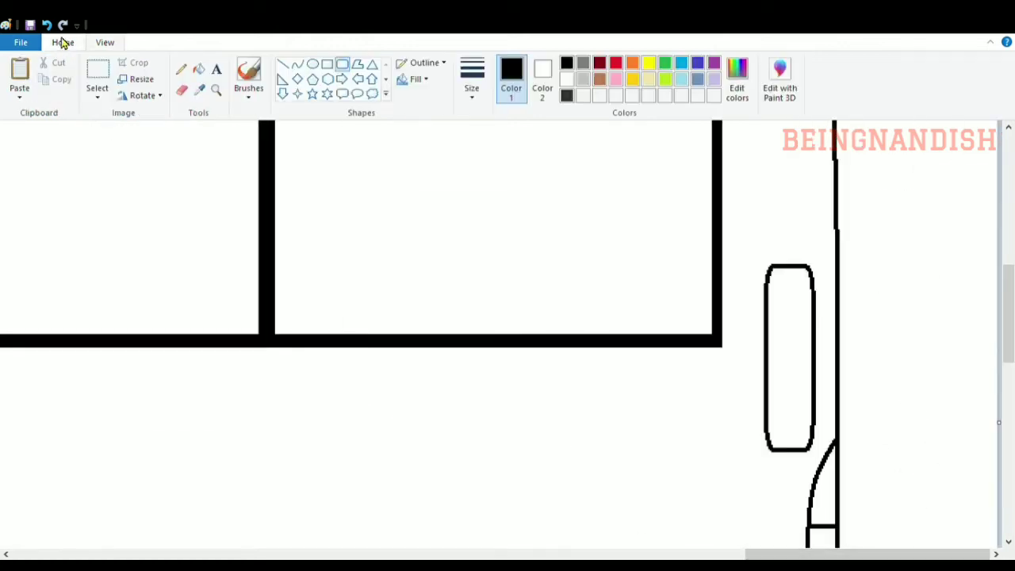
{"action": "left_click", "coordinate": [182, 91]}
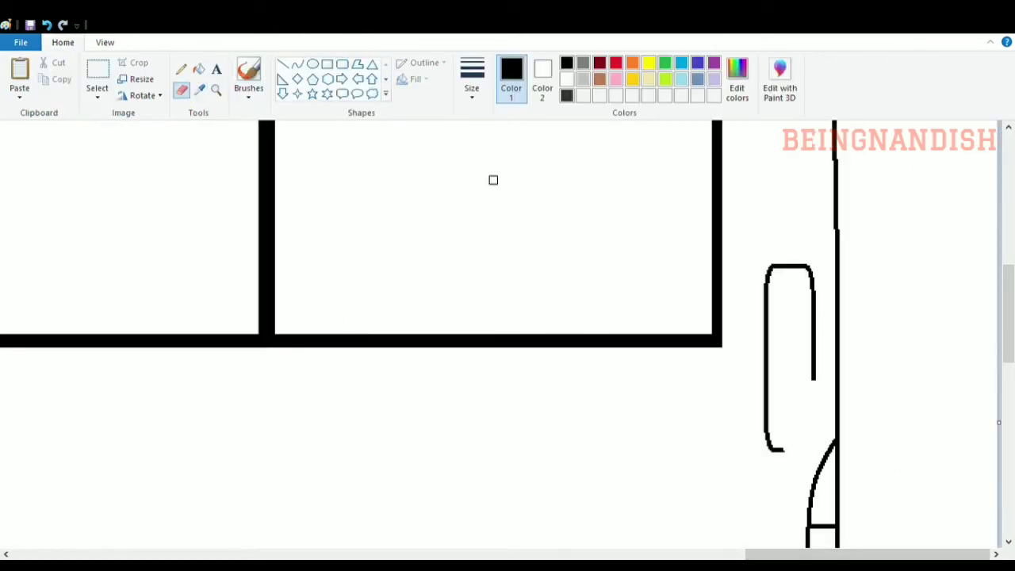
{"action": "left_click", "coordinate": [298, 63]}
{"action": "left_click", "coordinate": [817, 433]}
{"action": "mouse_move", "coordinate": [814, 380]}
{"action": "left_mouse_down"}
{"action": "mouse_move", "coordinate": [784, 450]}
{"action": "mouse_move", "coordinate": [810, 426]}
{"action": "left_mouse_up"}
{"action": "left_click", "coordinate": [821, 415]}
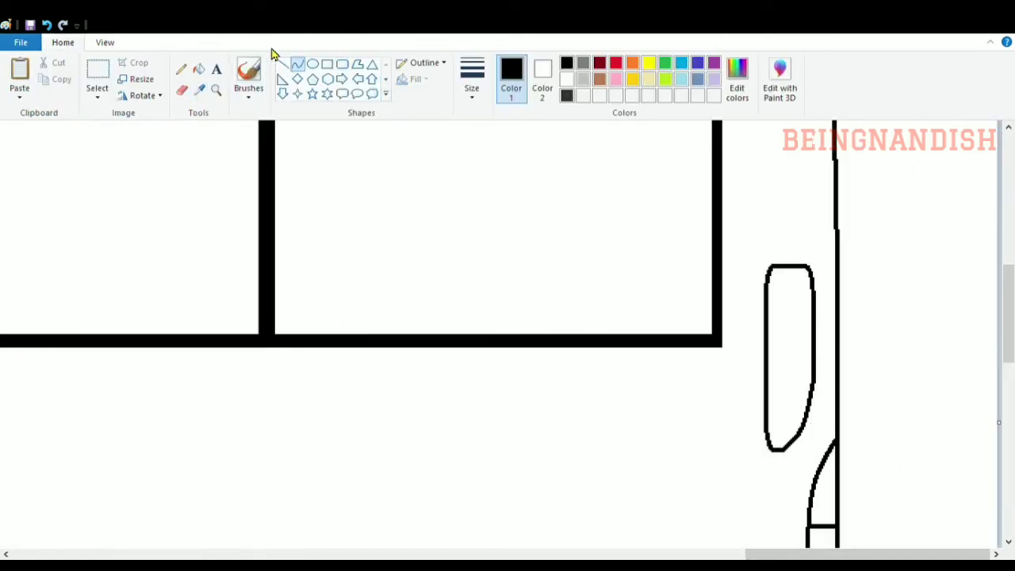
Divide the upper rear light into four sections with three short horizontal lines.
{"action": "key", "text": "ctrl+z"}
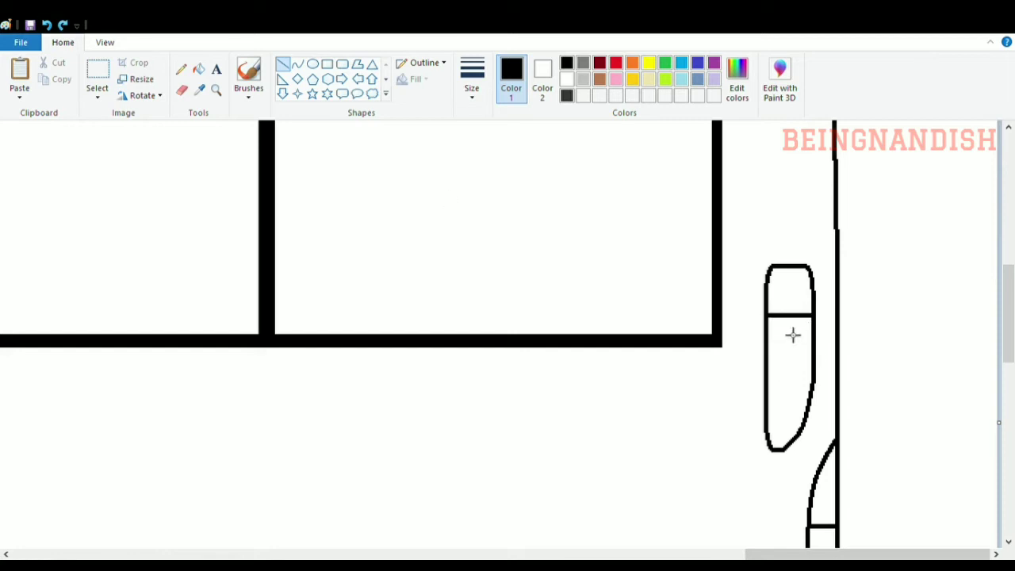
{"action": "scroll", "coordinate": [649, 370], "scroll_direction": "up", "scroll_amount": 3}
Widen the last window's rear border into a thick black post with a curved outer edge.
{"action": "left_click", "coordinate": [298, 64]}
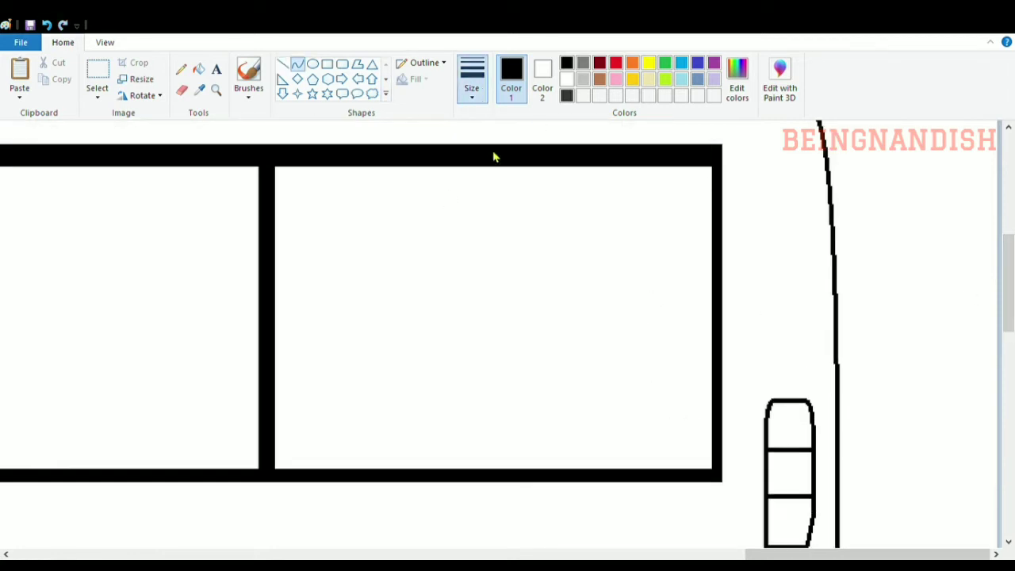
{"action": "left_click_drag", "start_coordinate": [725, 154], "coordinate": [737, 479]}
{"action": "left_click_drag", "start_coordinate": [748, 215], "coordinate": [746, 229]}
{"action": "left_click", "coordinate": [284, 64]}
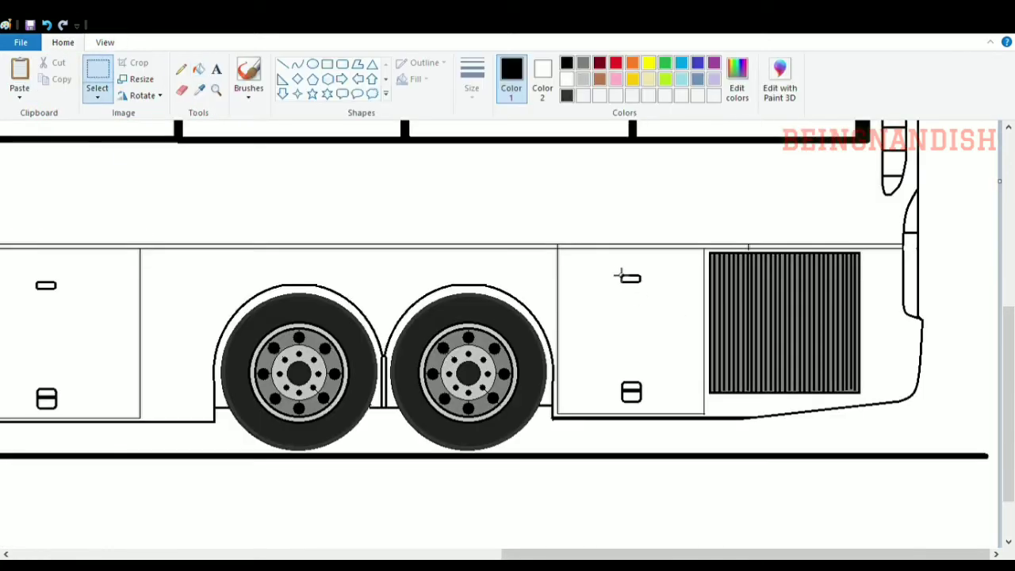
Copy the rearmost hatch's small slot and place the copy above the gap between the two rear wheels.
{"action": "left_click_drag", "start_coordinate": [621, 274], "coordinate": [641, 290]}
{"action": "key", "text": "ctrl+x"}
{"action": "key", "text": "ctrl+v"}
{"action": "left_click_drag", "start_coordinate": [20, 140], "coordinate": [394, 293]}
Place two more copies of the slot, stacked one above the other, between the door and the front wheel.
{"action": "left_click_drag", "start_coordinate": [577, 554], "coordinate": [548, 554]}
{"action": "key", "text": "ctrl+v"}
{"action": "left_click_drag", "start_coordinate": [669, 555], "coordinate": [286, 555]}
{"action": "key", "text": "ctrl+v"}
{"action": "left_click_drag", "start_coordinate": [26, 145], "coordinate": [142, 306]}
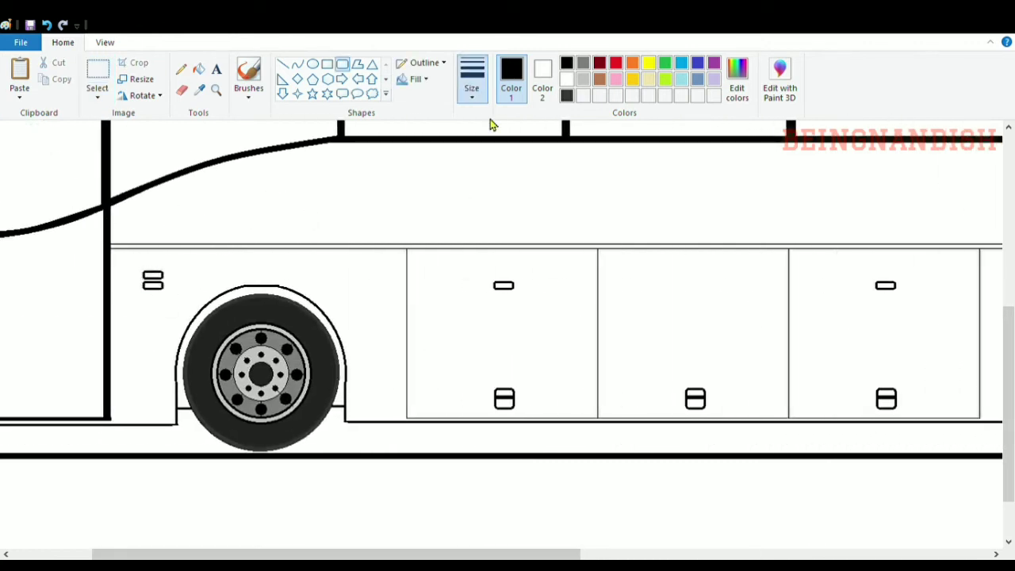
Draw a small thin-lined rounded square above the front wheel arch, just behind the stacked slots.
{"action": "left_click_drag", "start_coordinate": [222, 287], "coordinate": [219, 282]}
{"action": "left_click", "coordinate": [473, 96]}
{"action": "left_click", "coordinate": [487, 124]}
{"action": "left_click", "coordinate": [311, 216]}
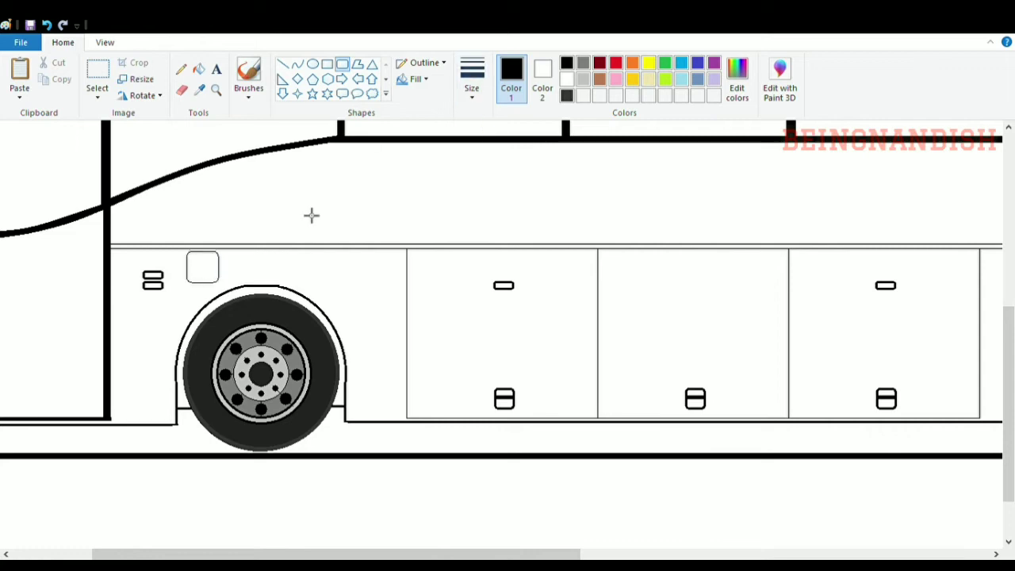
{"action": "left_click", "coordinate": [101, 44]}
{"action": "left_click", "coordinate": [50, 79]}
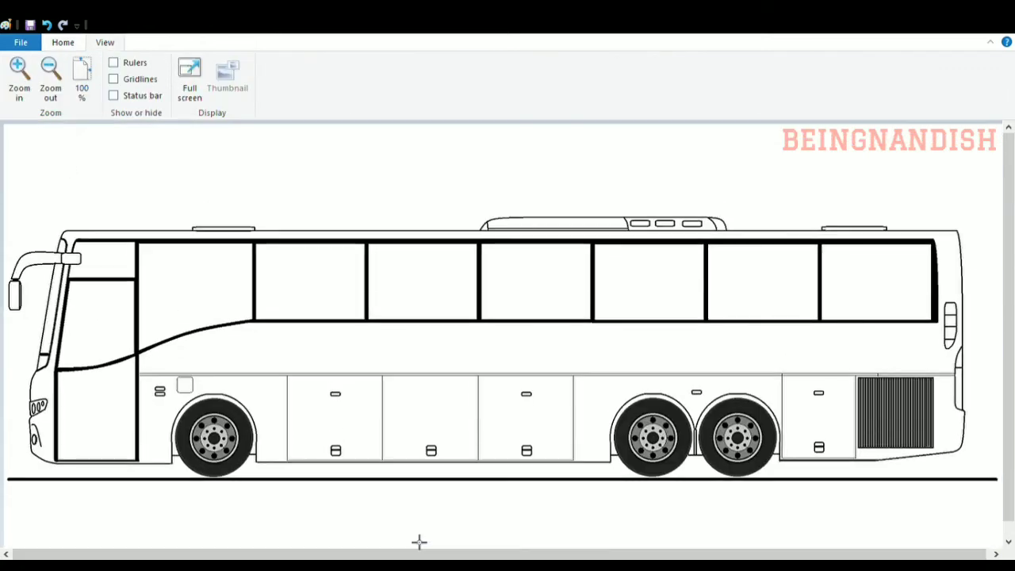
Erase the roof's sharp rear corner and redraw it with a small curve.
{"action": "left_click", "coordinate": [21, 79]}
{"action": "left_click_drag", "start_coordinate": [262, 554], "coordinate": [750, 553]}
{"action": "left_click", "coordinate": [63, 42]}
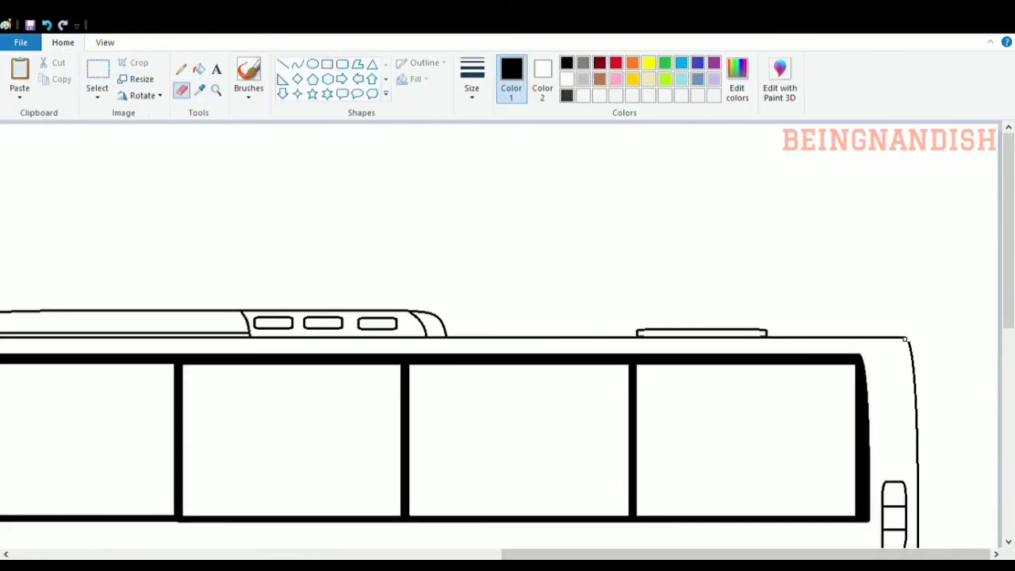
{"action": "left_click", "coordinate": [297, 64]}
Add thin rear panel seams from the last window down to the underside, across to the tail light, and up to the roof.
{"action": "scroll", "coordinate": [884, 264], "scroll_direction": "down", "scroll_amount": 4}
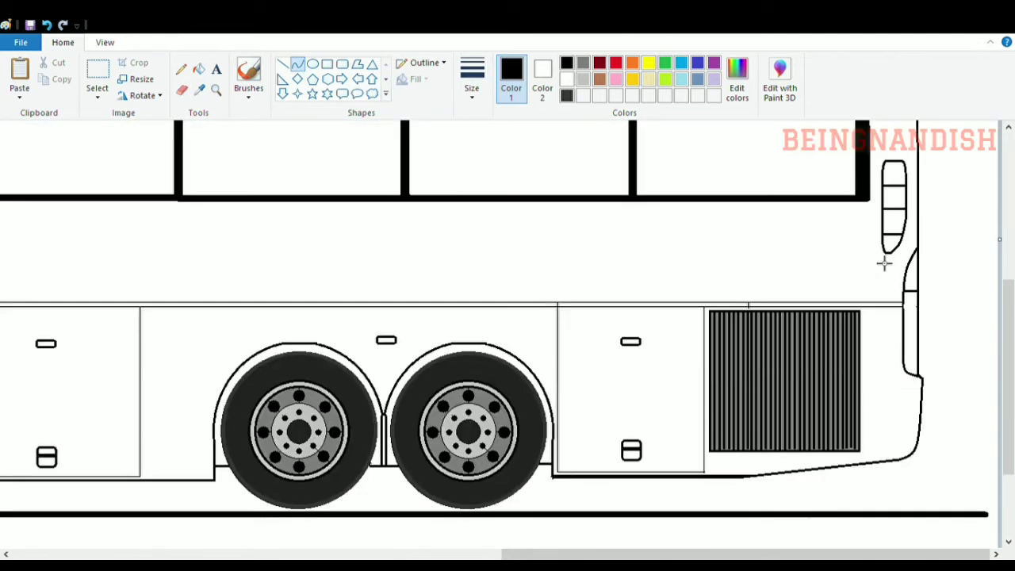
{"action": "mouse_move", "coordinate": [1007, 357]}
{"action": "left_mouse_down"}
{"action": "mouse_move", "coordinate": [1008, 314]}
{"action": "mouse_move", "coordinate": [1007, 330]}
{"action": "left_mouse_up"}
{"action": "left_click_drag", "start_coordinate": [869, 260], "coordinate": [890, 530]}
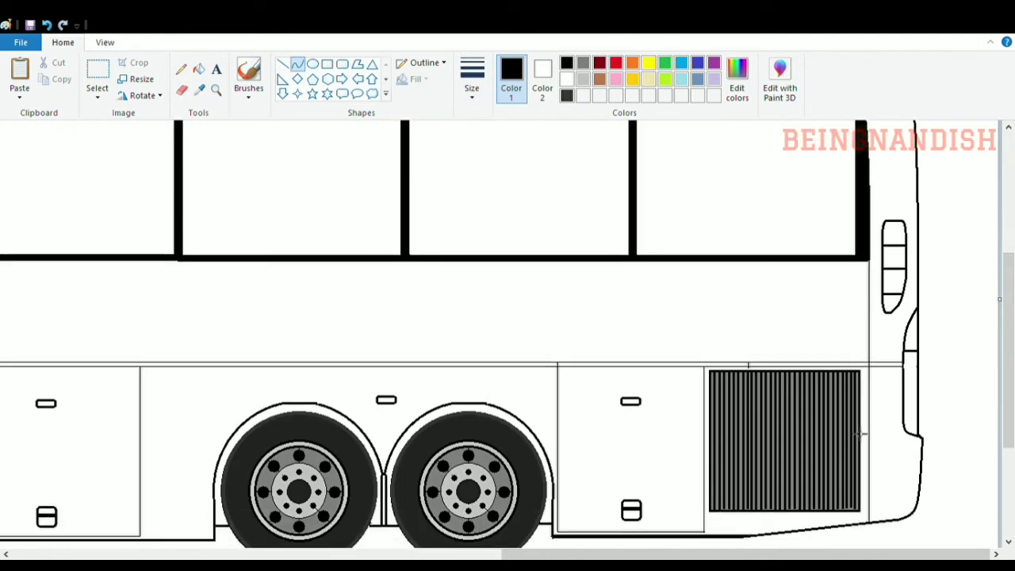
{"action": "key", "text": "ctrl+z"}
{"action": "left_click", "coordinate": [283, 64]}
{"action": "left_click_drag", "start_coordinate": [873, 262], "coordinate": [869, 522]}
{"action": "left_click", "coordinate": [97, 72]}
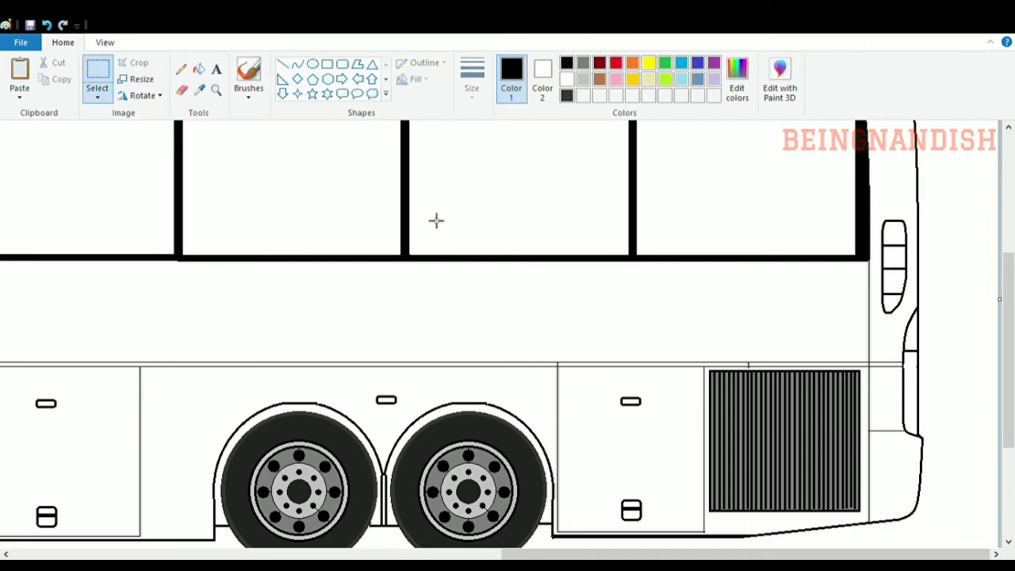
{"action": "left_click", "coordinate": [283, 64]}
{"action": "scroll", "coordinate": [867, 302], "scroll_direction": "up", "scroll_amount": 5}
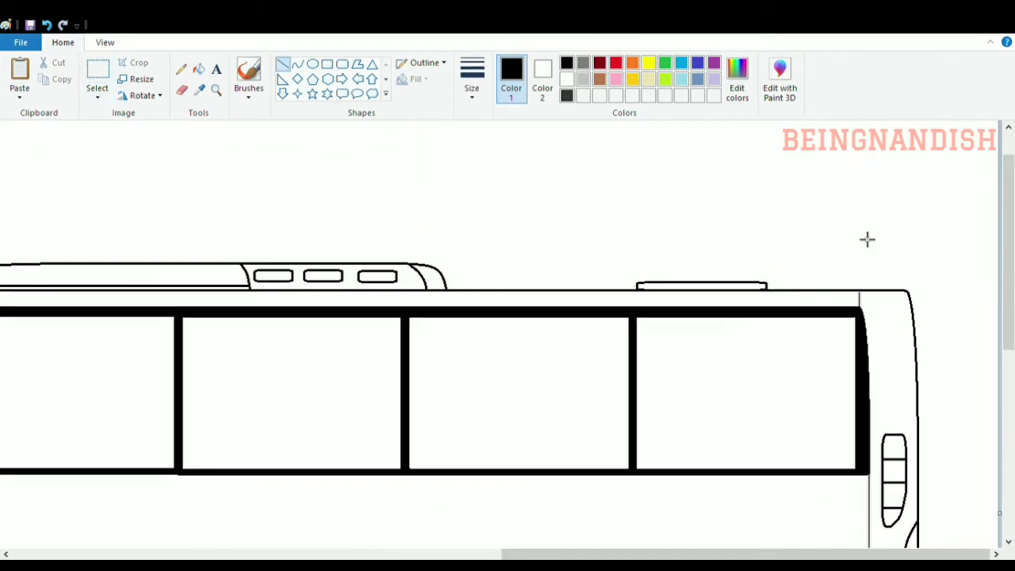
Fill the gaps inside the wheel arches around all three wheels with black.
{"action": "scroll", "coordinate": [868, 239], "scroll_direction": "down", "scroll_amount": 1}
{"action": "left_click_drag", "start_coordinate": [713, 554], "coordinate": [225, 553]}
{"action": "scroll", "coordinate": [197, 322], "scroll_direction": "down", "scroll_amount": 1}
{"action": "scroll", "coordinate": [198, 322], "scroll_direction": "up", "scroll_amount": 1}
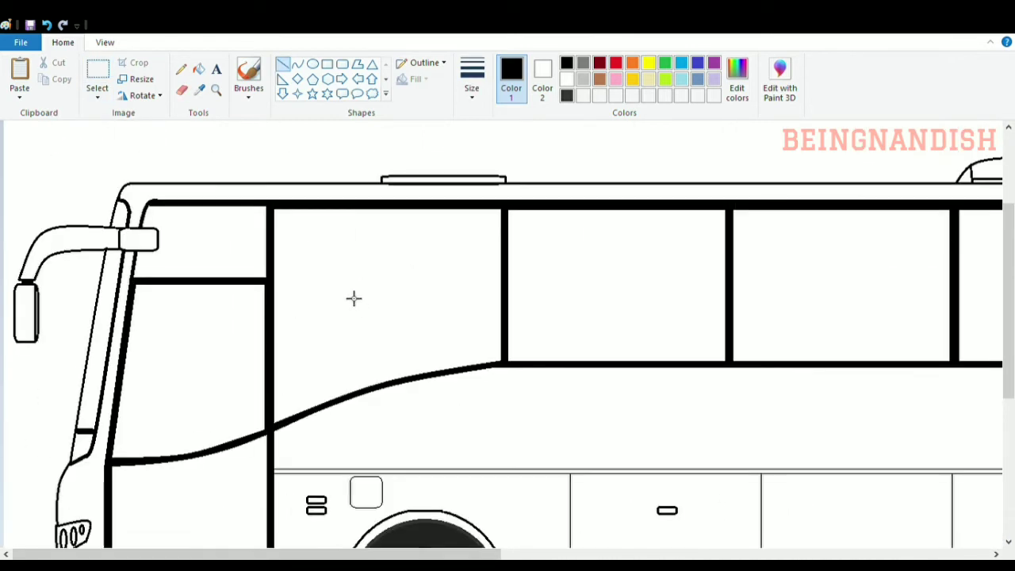
{"action": "left_click", "coordinate": [104, 42]}
{"action": "left_click", "coordinate": [50, 75]}
{"action": "left_click", "coordinate": [62, 42]}
{"action": "left_click", "coordinate": [198, 69]}
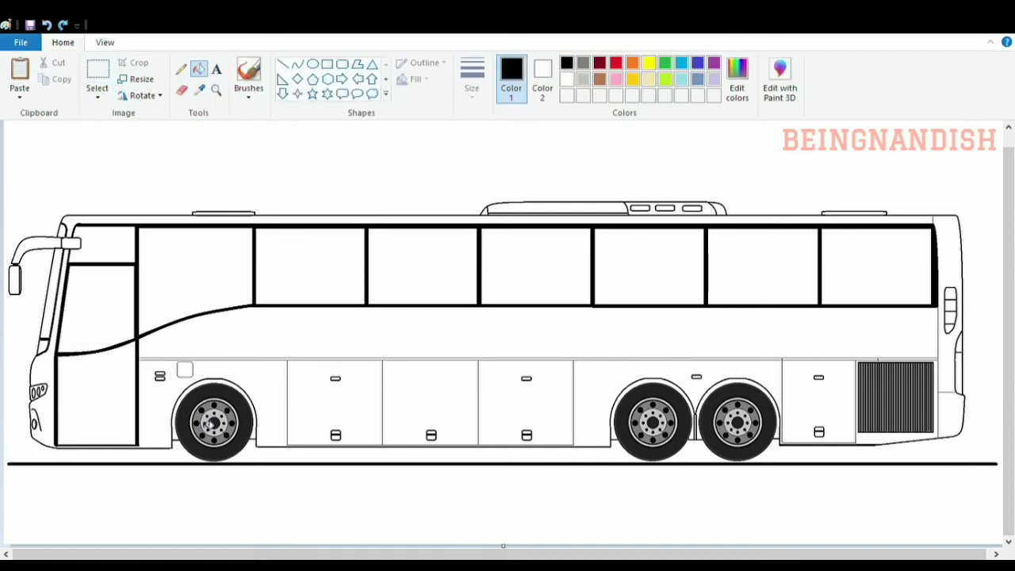
{"action": "left_click", "coordinate": [209, 382]}
{"action": "left_click", "coordinate": [652, 381]}
{"action": "left_click", "coordinate": [732, 381]}
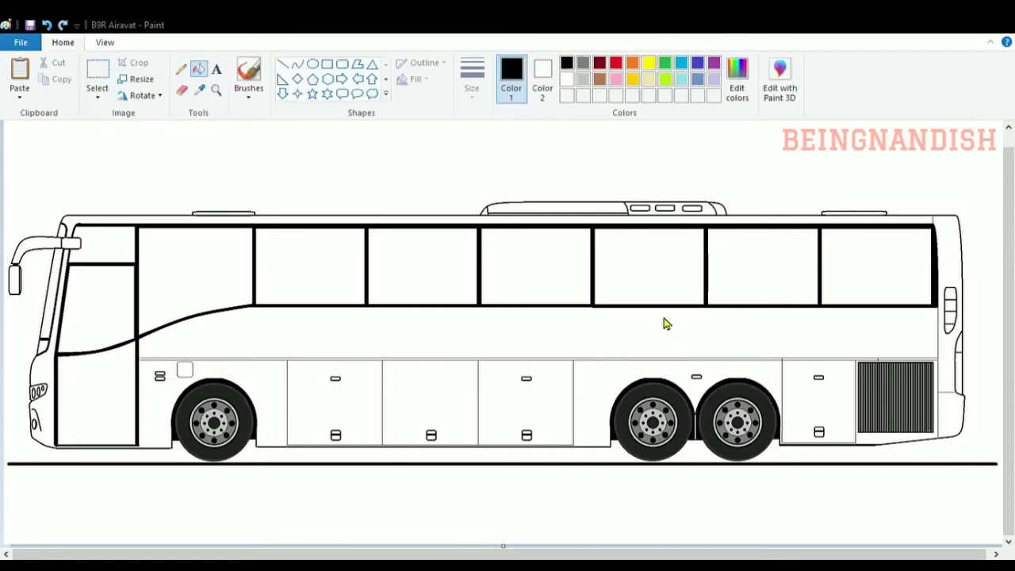
Fill all side windows and the door glass with a very dark grey custom colour.
{"action": "left_click", "coordinate": [382, 397]}
{"action": "left_click", "coordinate": [203, 296]}
{"action": "left_click", "coordinate": [310, 278]}
{"action": "left_click", "coordinate": [423, 276]}
{"action": "left_click", "coordinate": [536, 276]}
{"action": "left_click", "coordinate": [650, 276]}
{"action": "left_click", "coordinate": [763, 276]}
{"action": "left_click", "coordinate": [888, 276]}
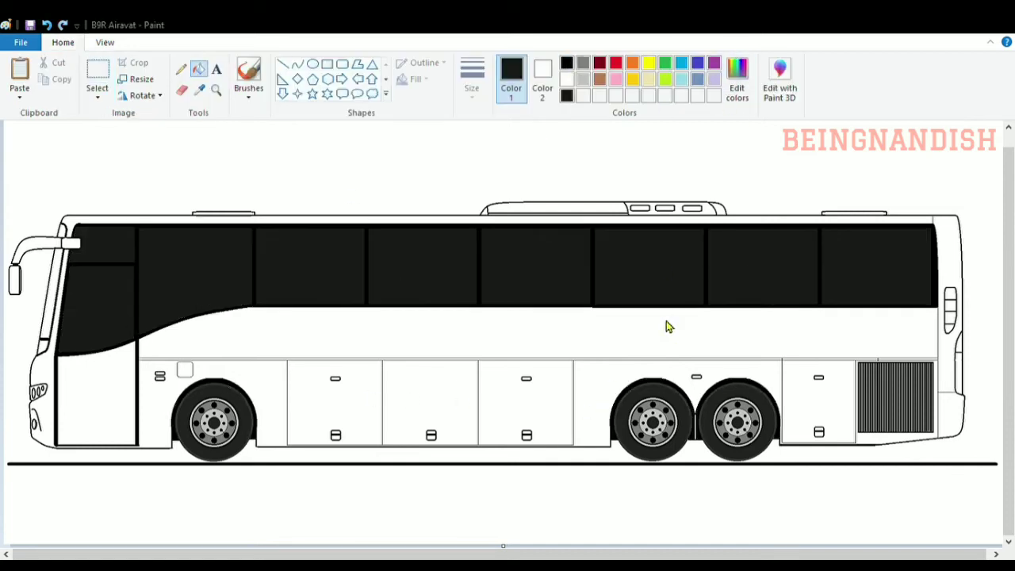
Fill the pane above the door glass with a darker near-black custom colour.
{"action": "left_click", "coordinate": [382, 397]}
{"action": "left_click", "coordinate": [105, 244]}
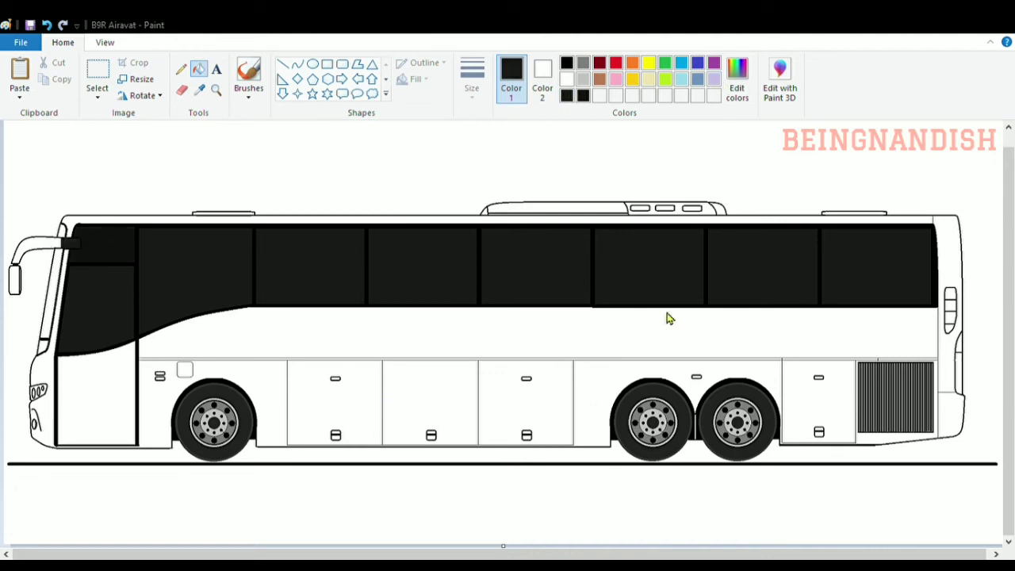
Define a dark grey custom colour and fill the windscreen strip and headlamp housing with it.
{"action": "left_click", "coordinate": [395, 386]}
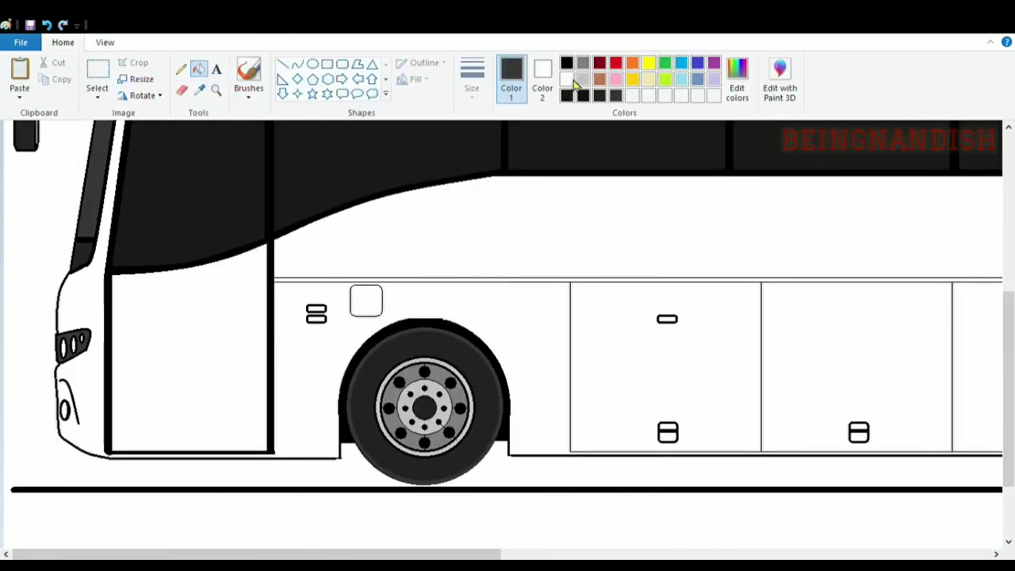
{"action": "left_click", "coordinate": [583, 63]}
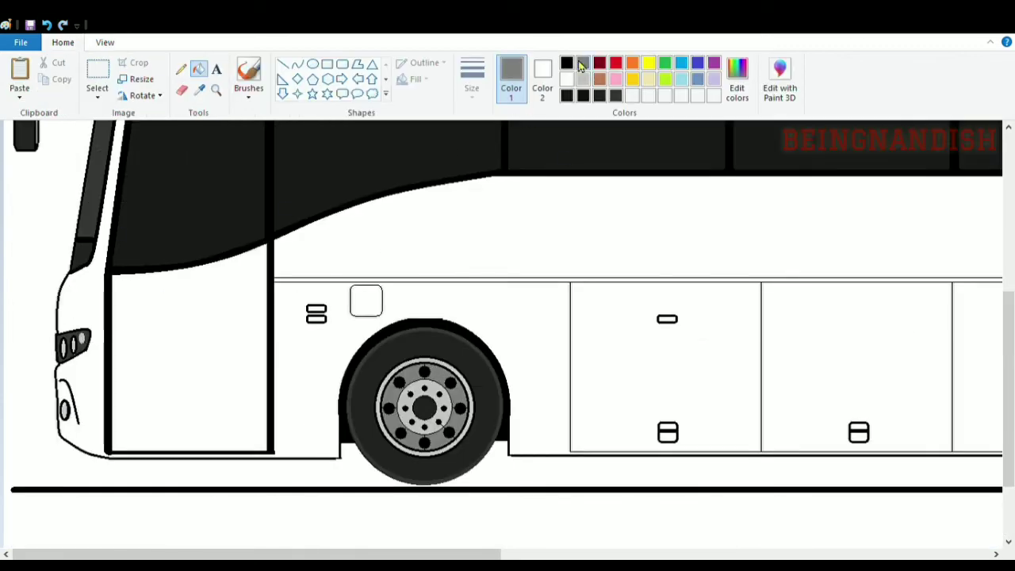
Fill the lower section of the tail light on the bus's rear edge with red.
{"action": "scroll", "coordinate": [94, 401], "scroll_direction": "up", "scroll_amount": 2}
{"action": "left_click_drag", "start_coordinate": [301, 554], "coordinate": [791, 554]}
{"action": "left_click", "coordinate": [617, 63]}
{"action": "left_click", "coordinate": [912, 403]}
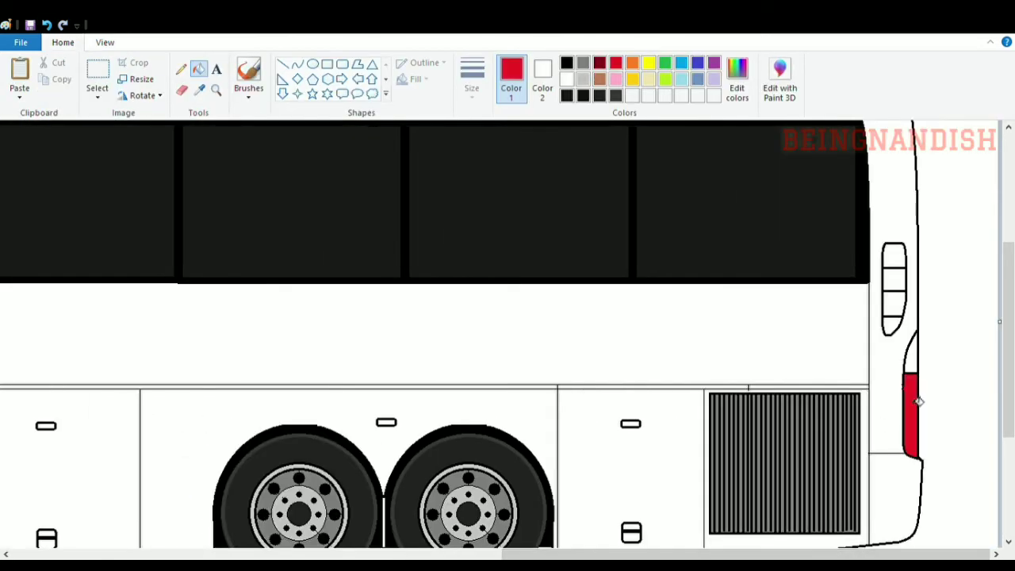
Define a dark red custom colour and fill the upper and lower sections of the tail light with it.
{"action": "left_click", "coordinate": [912, 356]}
{"action": "left_click", "coordinate": [737, 79]}
{"action": "left_click", "coordinate": [916, 374]}
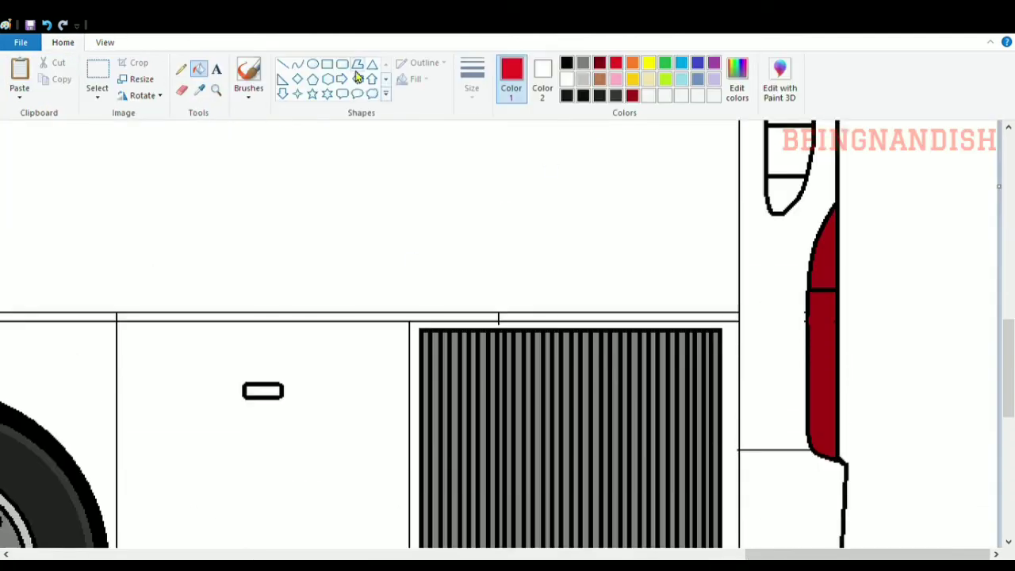
Draw two red rectangles with an orange rectangle between them inside the lower section of the tail light.
{"action": "left_click", "coordinate": [326, 64]}
{"action": "left_click_drag", "start_coordinate": [810, 294], "coordinate": [836, 333]}
{"action": "left_click_drag", "start_coordinate": [809, 385], "coordinate": [838, 422]}
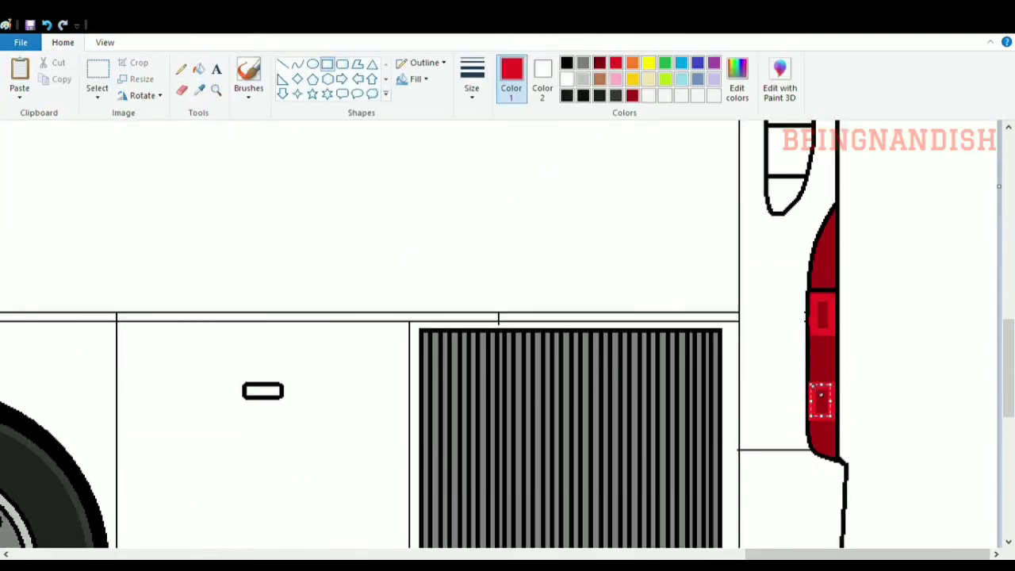
{"action": "left_click", "coordinate": [633, 67]}
{"action": "left_click_drag", "start_coordinate": [809, 340], "coordinate": [839, 377]}
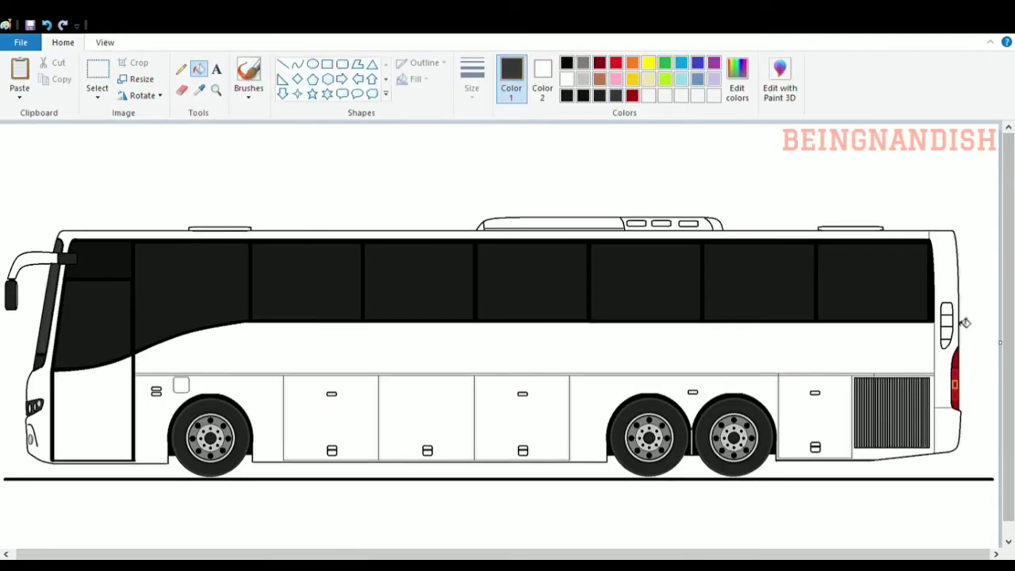
Fill the segmented vent beside the tail light with dark grey.
{"action": "left_click", "coordinate": [946, 329]}
{"action": "left_click", "coordinate": [104, 42]}
{"action": "left_click", "coordinate": [18, 64]}
{"action": "left_click", "coordinate": [63, 42]}
Fill the upper halves of the luggage hatch latches and the upper marker ahead of the front wheel with orange.
{"action": "left_click", "coordinate": [97, 80]}
{"action": "mouse_move", "coordinate": [876, 365]}
{"action": "left_mouse_down"}
{"action": "mouse_move", "coordinate": [913, 472]}
{"action": "mouse_move", "coordinate": [899, 478]}
{"action": "left_mouse_up"}
{"action": "scroll", "coordinate": [806, 476], "scroll_direction": "down", "scroll_amount": 3}
{"action": "left_click", "coordinate": [197, 70]}
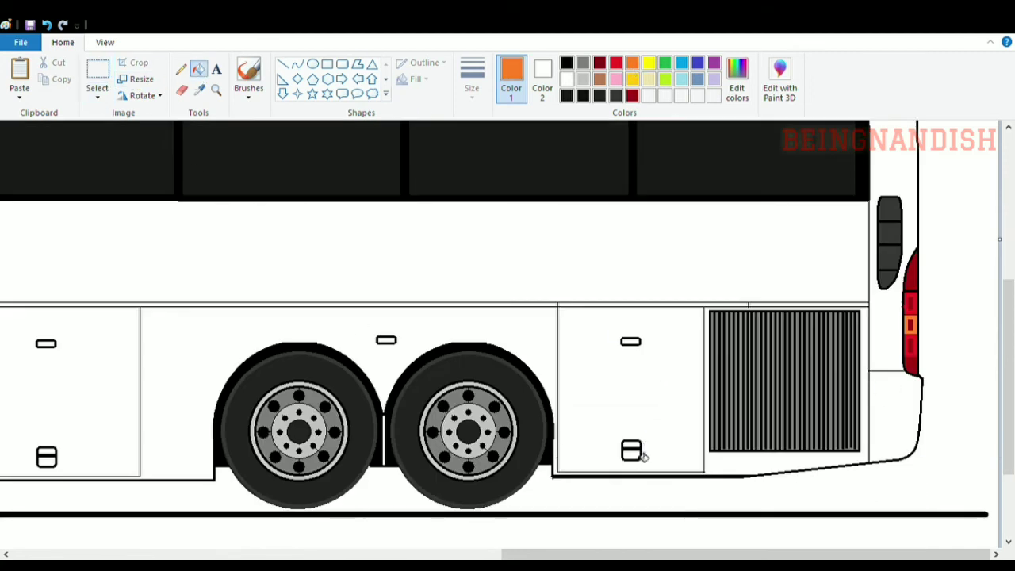
{"action": "left_click", "coordinate": [633, 445]}
{"action": "left_click_drag", "start_coordinate": [634, 554], "coordinate": [464, 554]}
{"action": "left_click", "coordinate": [394, 451]}
{"action": "left_click", "coordinate": [206, 452]}
{"action": "left_click_drag", "start_coordinate": [381, 554], "coordinate": [257, 554]}
{"action": "left_click", "coordinate": [266, 451]}
{"action": "left_click", "coordinate": [46, 334]}
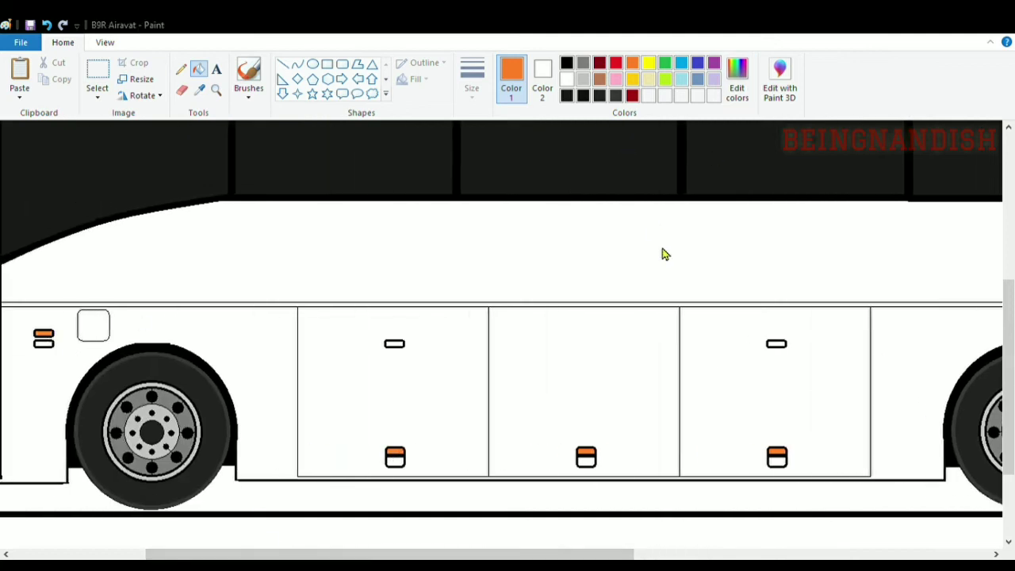
Fill the lower marker ahead of the front wheel and the other side markers with a darker orange custom colour.
{"action": "left_click", "coordinate": [46, 344]}
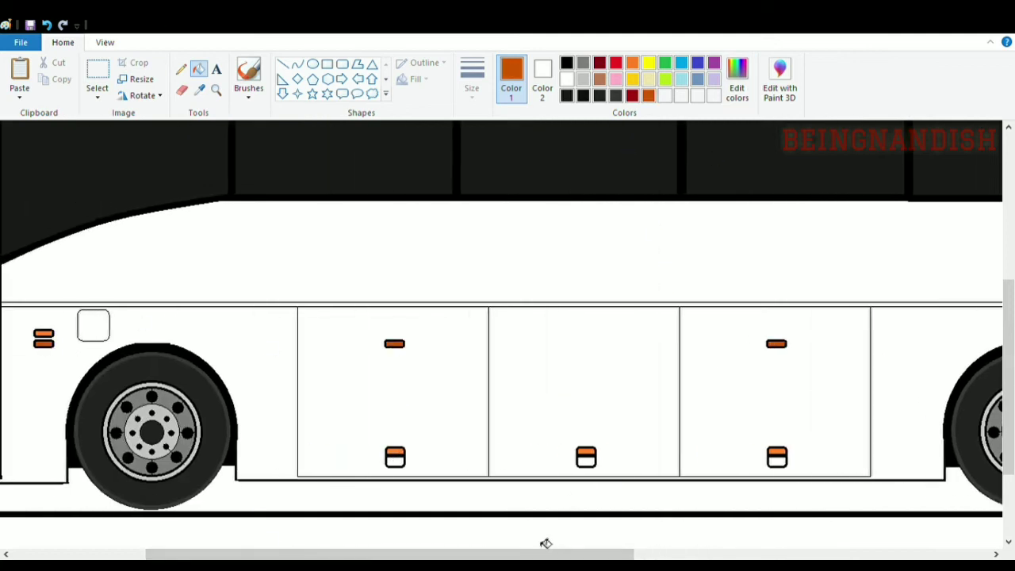
{"action": "left_click_drag", "start_coordinate": [546, 554], "coordinate": [805, 554]}
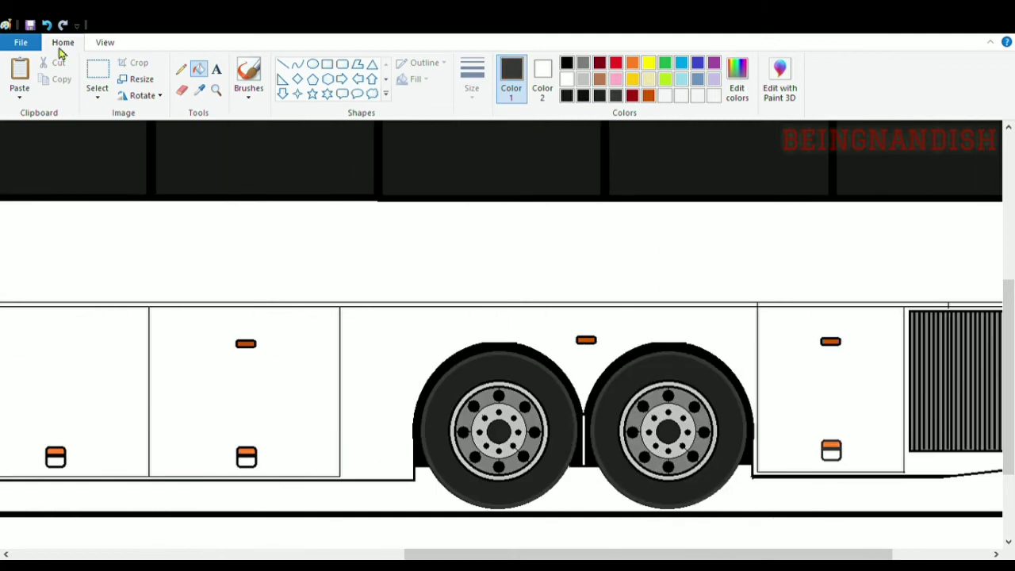
Fill the lower halves of the luggage hatch latches with dark grey.
{"action": "left_click", "coordinate": [55, 461]}
{"action": "left_click_drag", "start_coordinate": [445, 553], "coordinate": [540, 553]}
{"action": "left_click", "coordinate": [387, 433]}
{"action": "scroll", "coordinate": [516, 465], "scroll_direction": "up", "scroll_amount": 2}
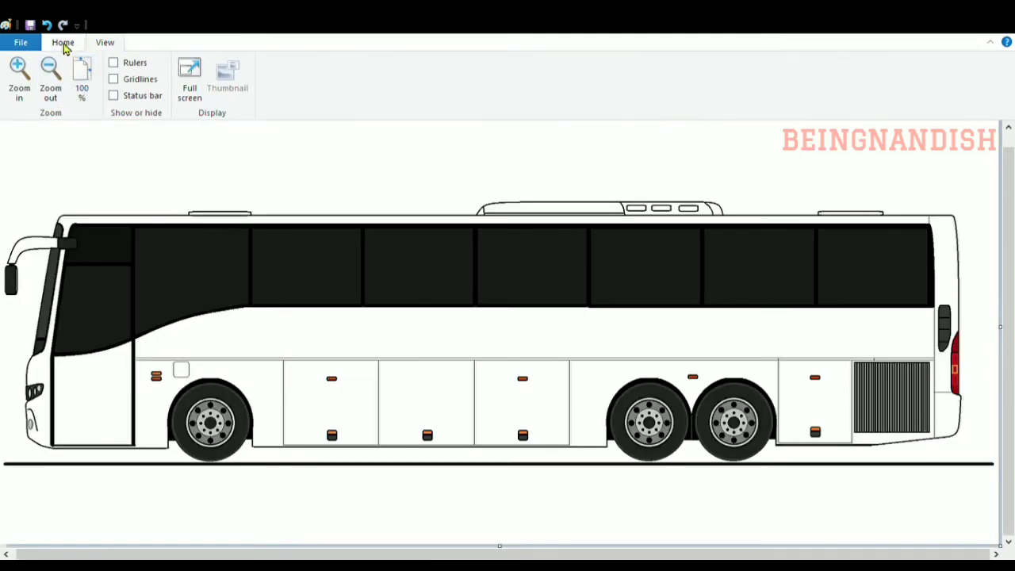
Fill the bus's main side panel, lower body, door and front with a very light grey custom colour.
{"action": "left_click", "coordinate": [63, 42]}
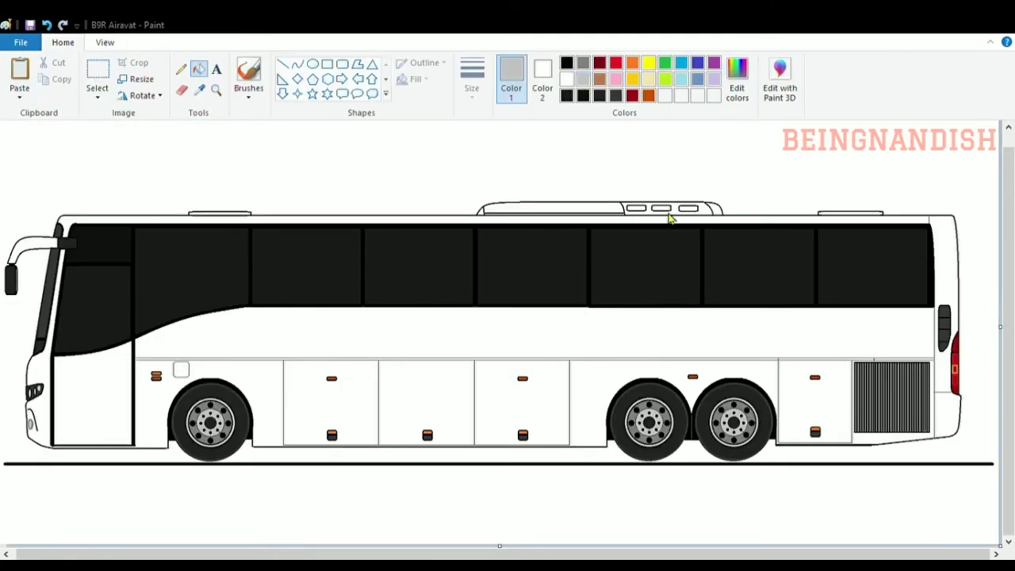
{"action": "left_click", "coordinate": [391, 333]}
{"action": "left_click", "coordinate": [591, 389]}
{"action": "left_click", "coordinate": [162, 397]}
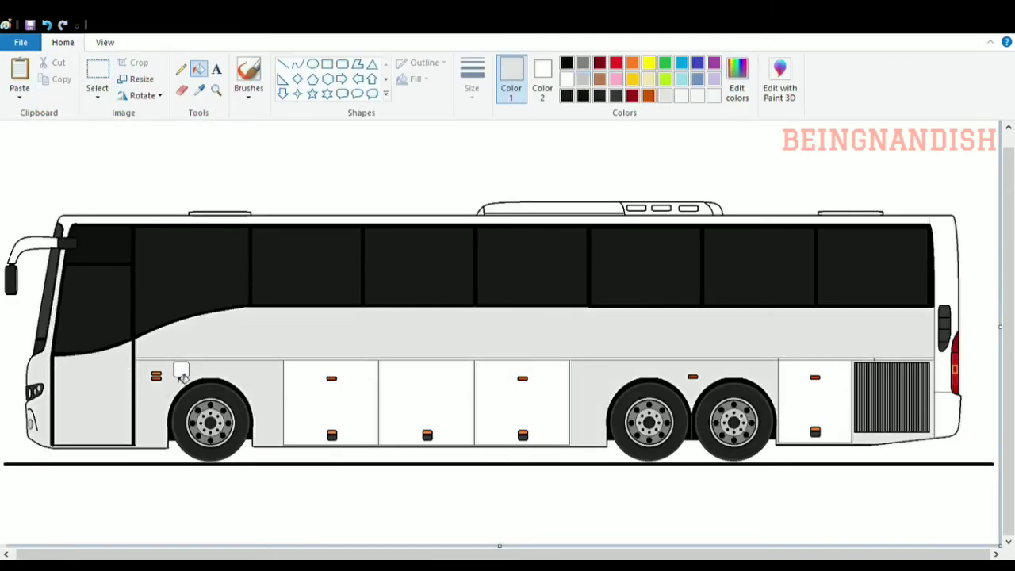
Fill the square flap above the front wheel and the luggage hatches with the very light grey body colour.
{"action": "left_click", "coordinate": [181, 370]}
{"action": "left_click", "coordinate": [331, 404]}
{"action": "left_click", "coordinate": [427, 405]}
{"action": "left_click", "coordinate": [522, 405]}
{"action": "left_click", "coordinate": [816, 405]}
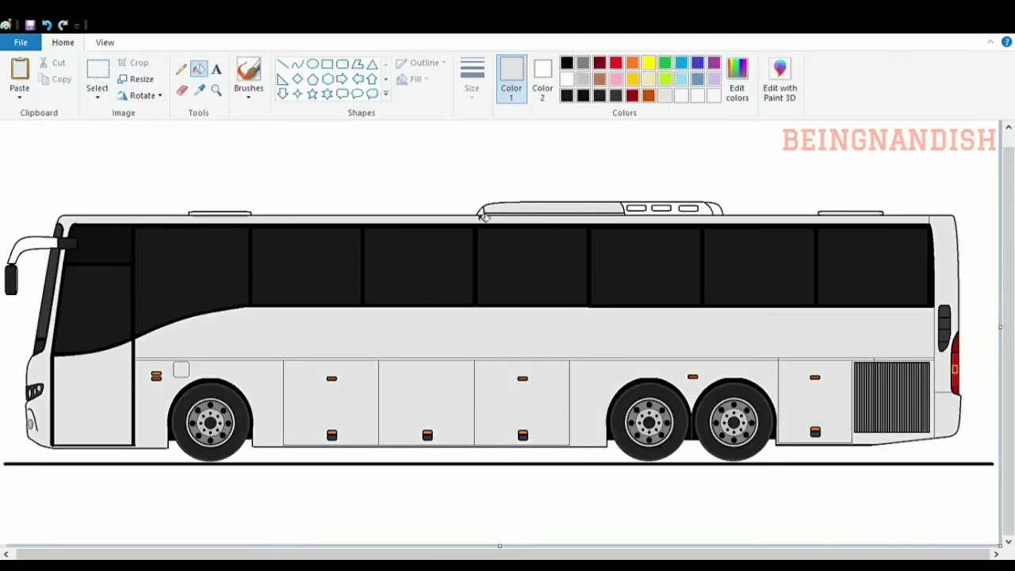
Fill the roof hatches, roof unit and mirror arm with the body colour, and the roof unit's vents with light grey.
{"action": "left_click", "coordinate": [248, 215]}
{"action": "left_click", "coordinate": [57, 241]}
{"action": "left_click", "coordinate": [583, 79]}
{"action": "scroll", "coordinate": [267, 283], "scroll_direction": "up", "scroll_amount": 1}
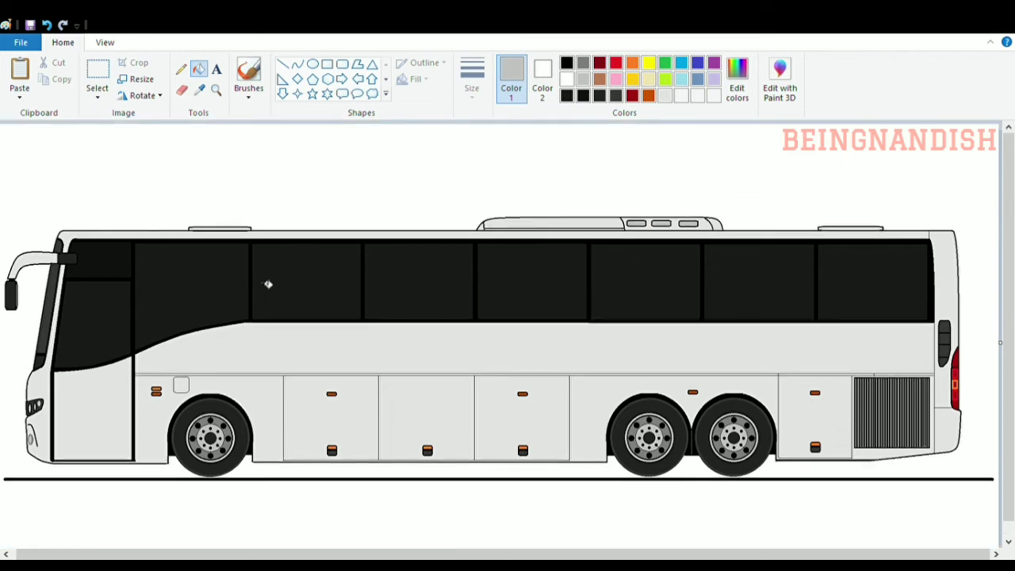
Draw a straight black line along the full length of the bus's roof edge.
{"action": "left_click", "coordinate": [566, 62]}
{"action": "left_click", "coordinate": [282, 64]}
{"action": "left_click_drag", "start_coordinate": [62, 233], "coordinate": [955, 233]}
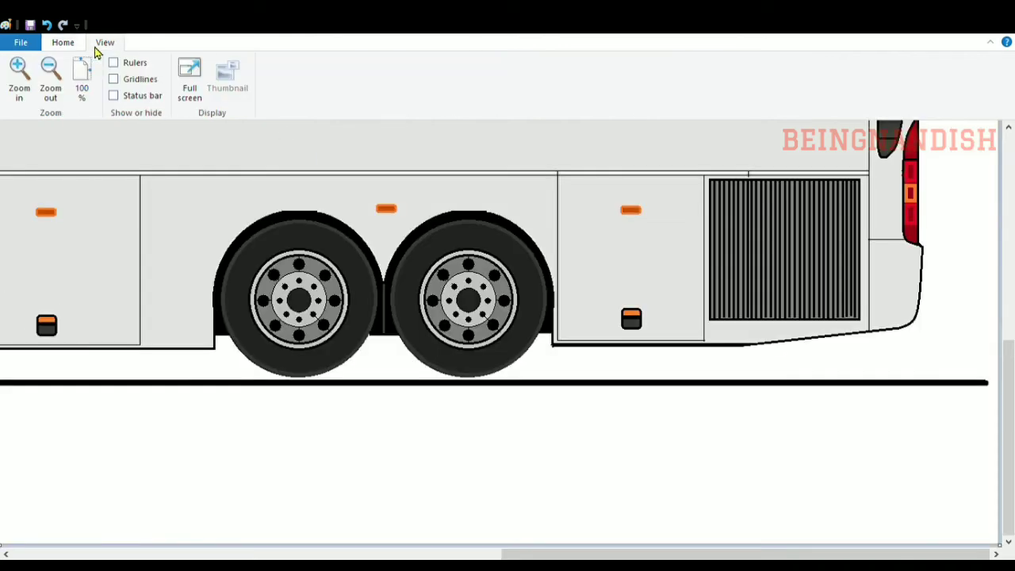
Colour the narrow strip above the luggage hatches gold and add a small round orange marker ahead of the front wheel.
{"action": "left_click", "coordinate": [79, 43]}
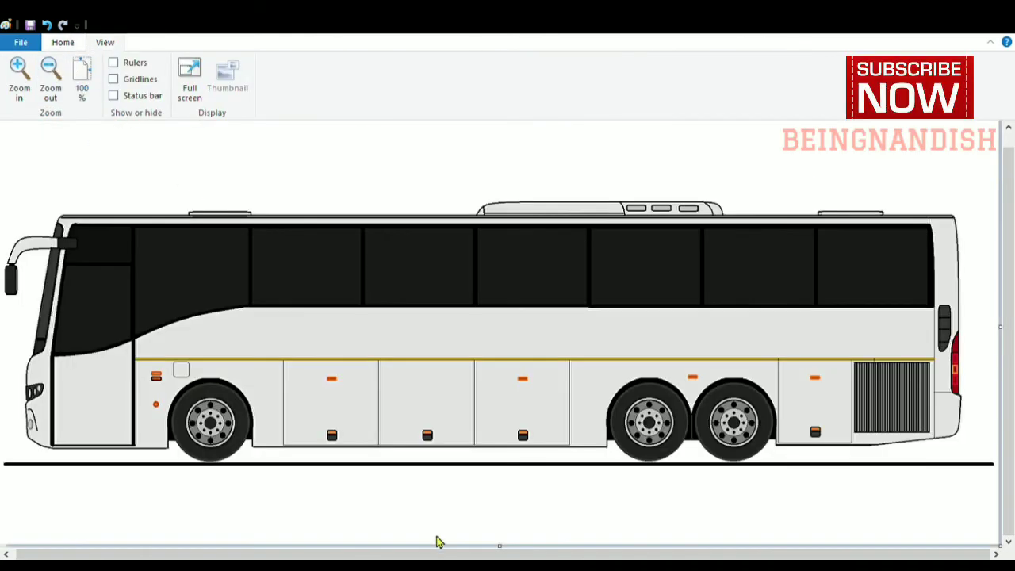
Paste the baby stroller picture over the rear windows' lower edge and place the Airavat Club Class logo below the front windows.
{"action": "left_click", "coordinate": [76, 46]}
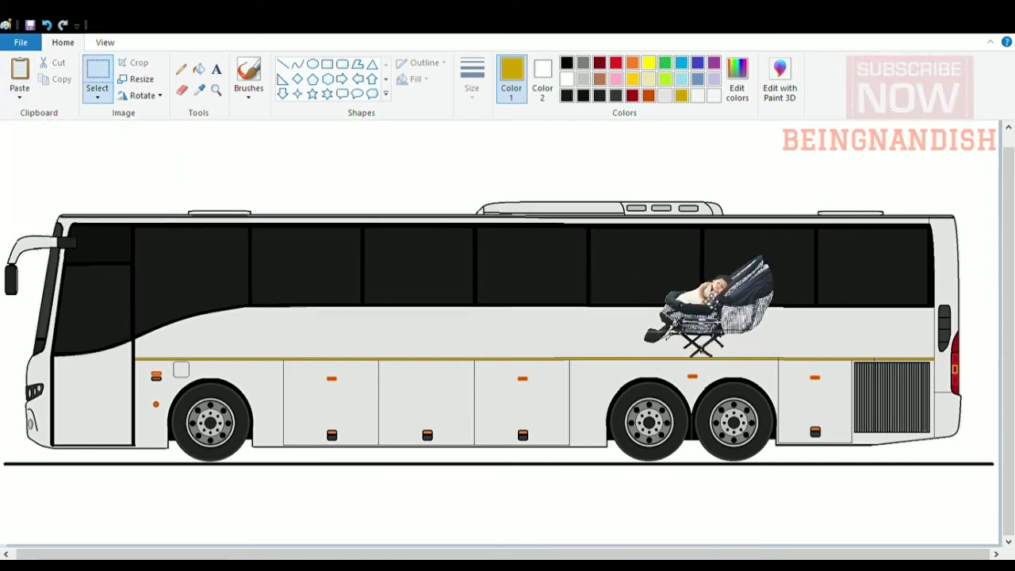
{"action": "left_click", "coordinate": [20, 71]}
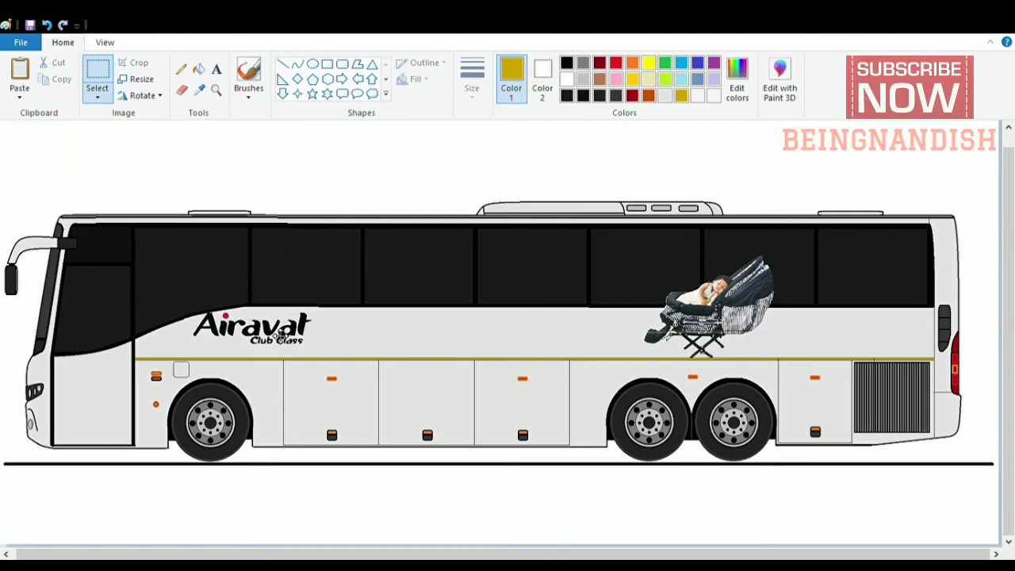
{"action": "left_click_drag", "start_coordinate": [251, 327], "coordinate": [308, 325]}
{"action": "left_click", "coordinate": [398, 242]}
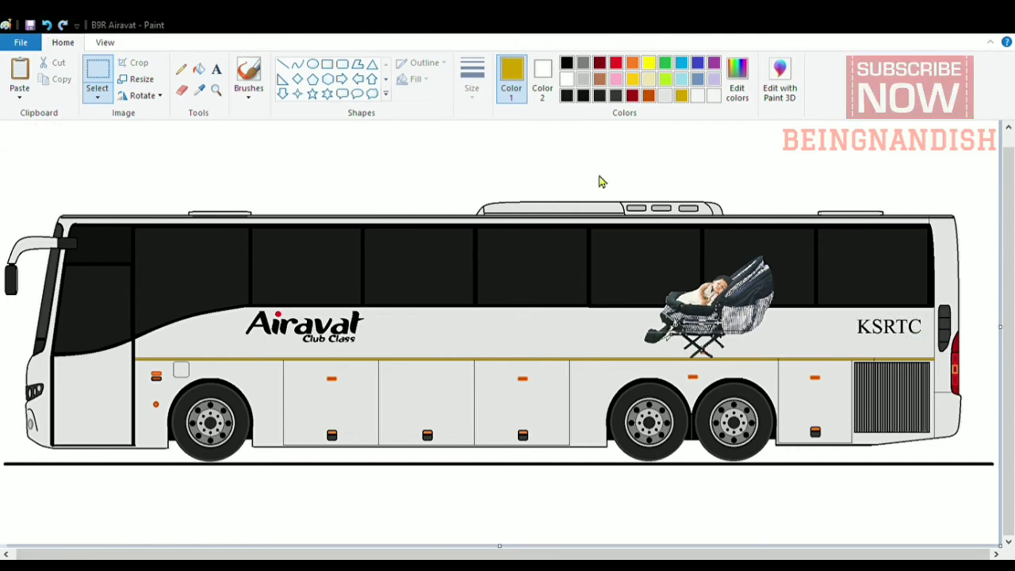
Paste the yellow rubber duck picture and place it on the third luggage hatch.
{"action": "key", "text": "ctrl+v"}
{"action": "left_click_drag", "start_coordinate": [36, 151], "coordinate": [550, 430]}
{"action": "left_click", "coordinate": [408, 533]}
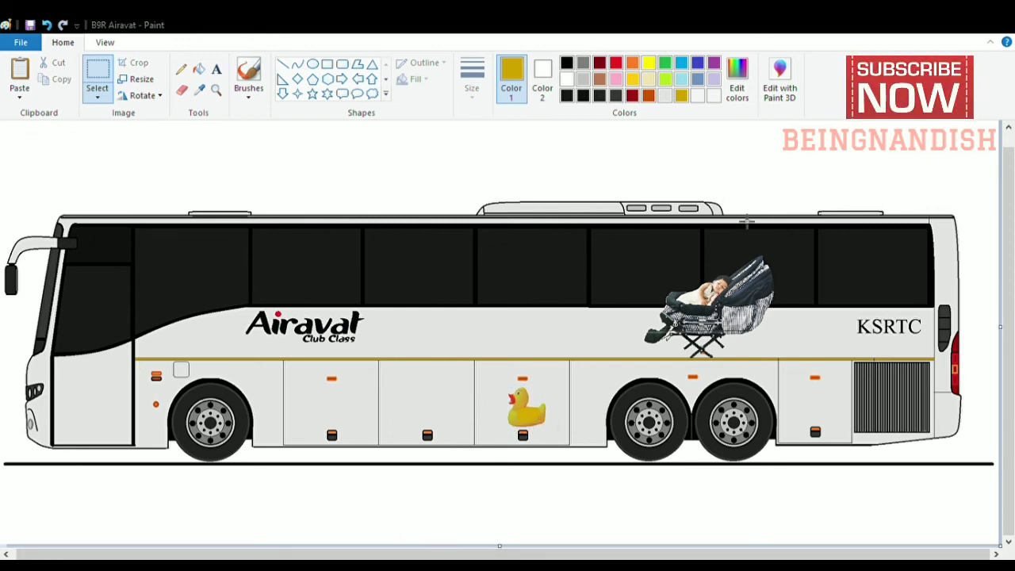
Paste the teddy bear picture and place it on the first luggage hatch.
{"action": "key", "text": "ctrl+v"}
{"action": "left_click_drag", "start_coordinate": [31, 145], "coordinate": [370, 435]}
{"action": "left_click", "coordinate": [478, 526]}
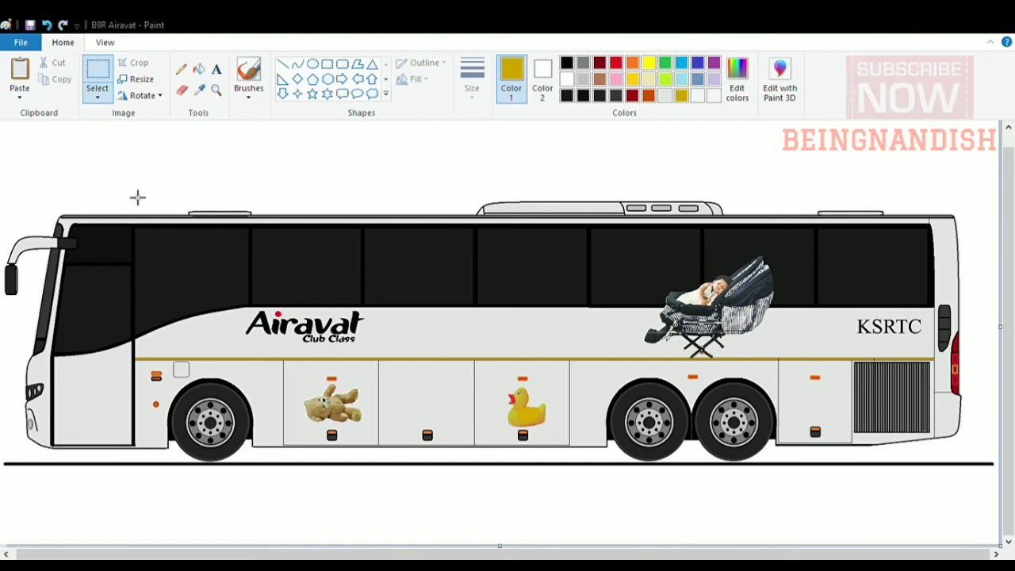
Paste the round emblem and place it on the side panel ahead of the Airavat logo.
{"action": "left_click", "coordinate": [22, 73]}
{"action": "left_click_drag", "start_coordinate": [29, 146], "coordinate": [205, 343]}
{"action": "left_click", "coordinate": [436, 465]}
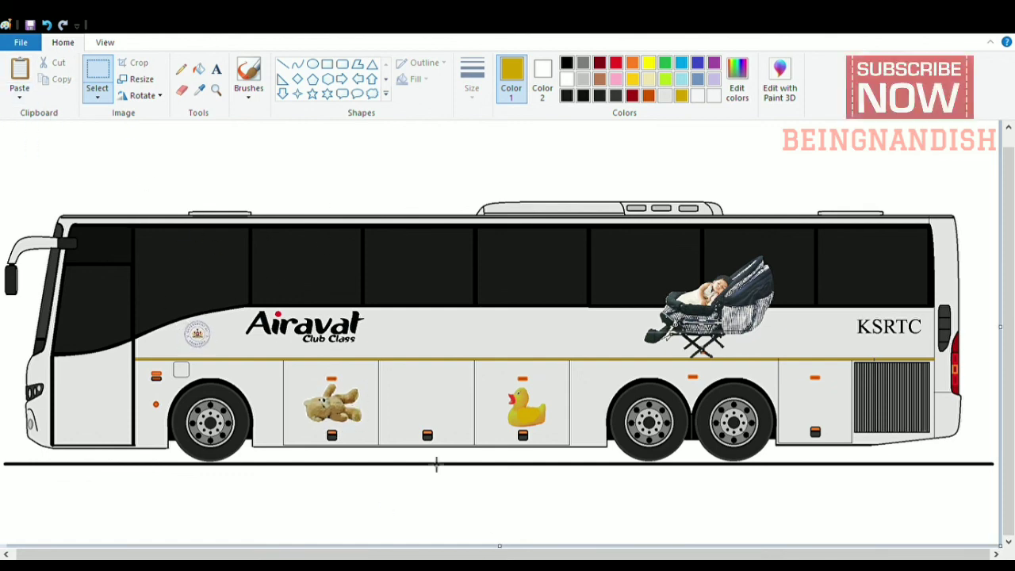
Add the text "Sleep like a baby" in dark grey on the side panel between the Airavat logo and the stroller.
{"action": "scroll", "coordinate": [436, 465], "scroll_direction": "up", "scroll_amount": 1}
{"action": "left_click", "coordinate": [583, 63]}
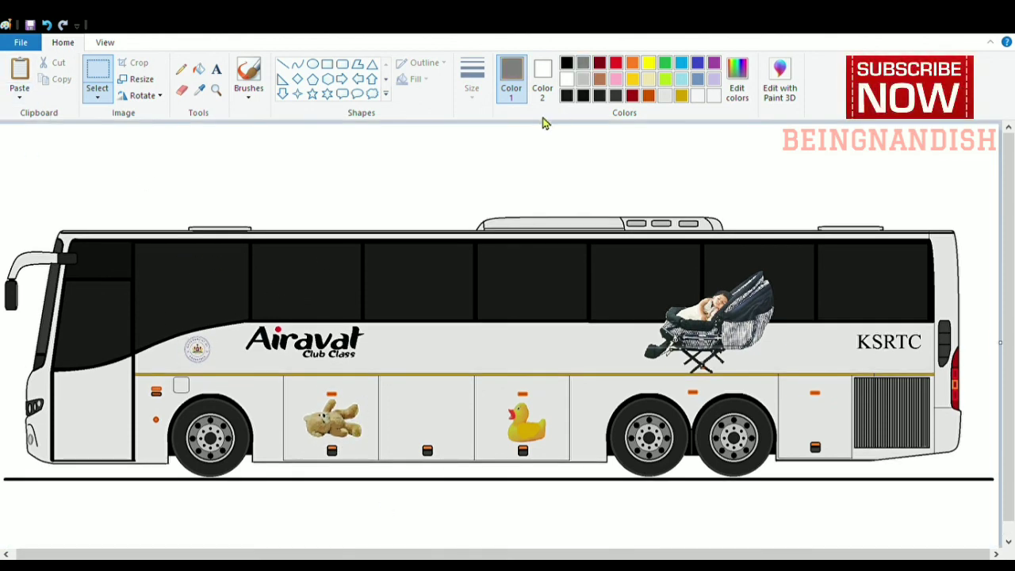
{"action": "left_click", "coordinate": [216, 69]}
{"action": "left_click", "coordinate": [418, 294]}
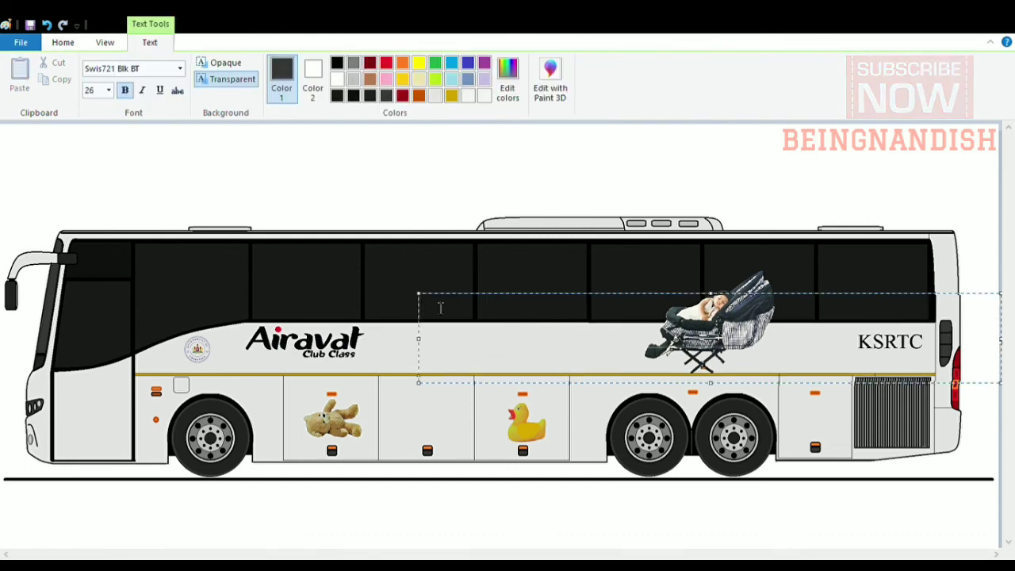
{"action": "left_click_drag", "start_coordinate": [418, 294], "coordinate": [414, 329]}
{"action": "type", "text": "s"}
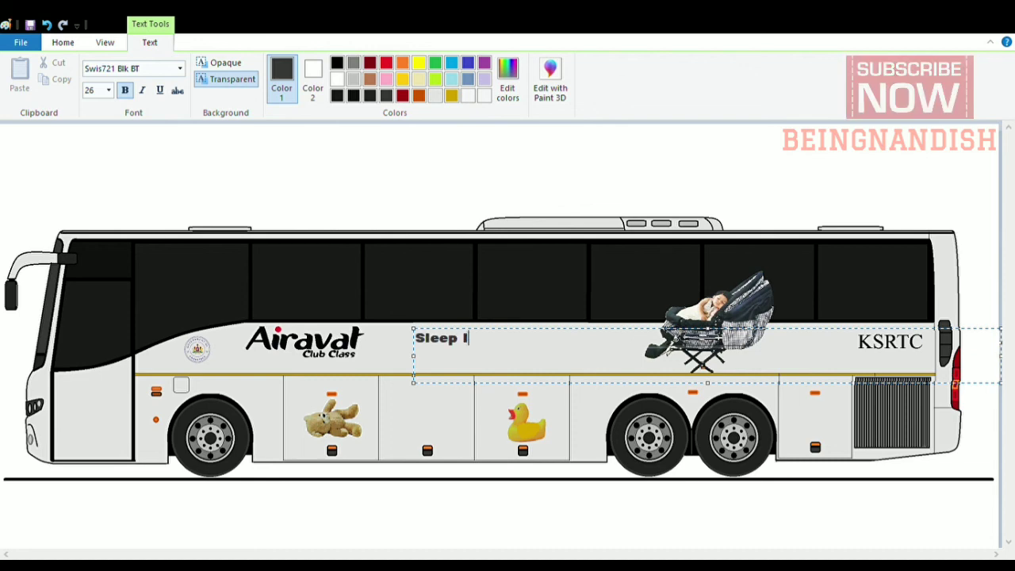
Set the slogan's font size to 28 and its font to Arial Black.
{"action": "key", "text": "ctrl+a"}
{"action": "left_click", "coordinate": [100, 255]}
{"action": "left_click", "coordinate": [179, 68]}
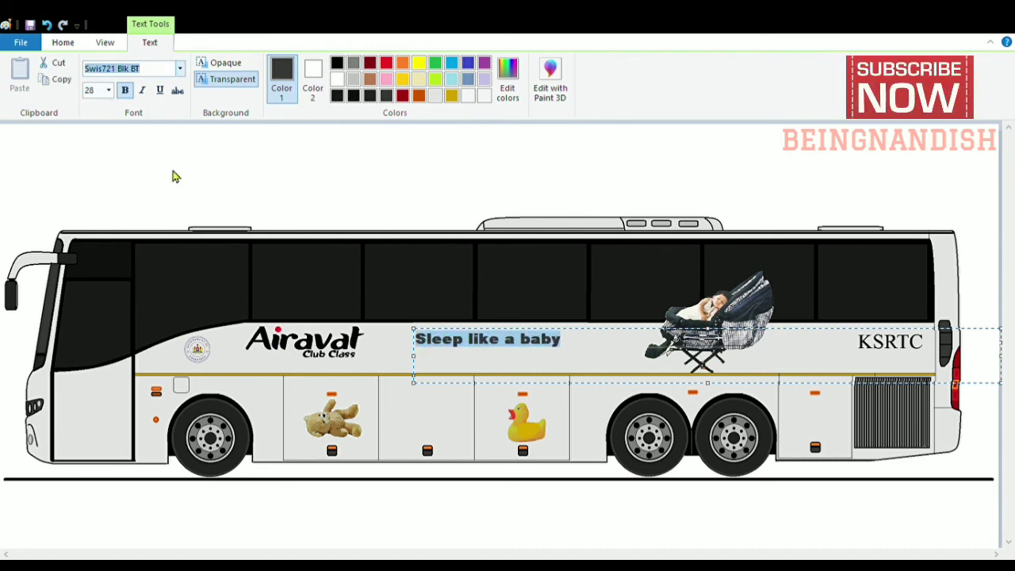
{"action": "left_click", "coordinate": [162, 224]}
{"action": "left_click", "coordinate": [179, 68]}
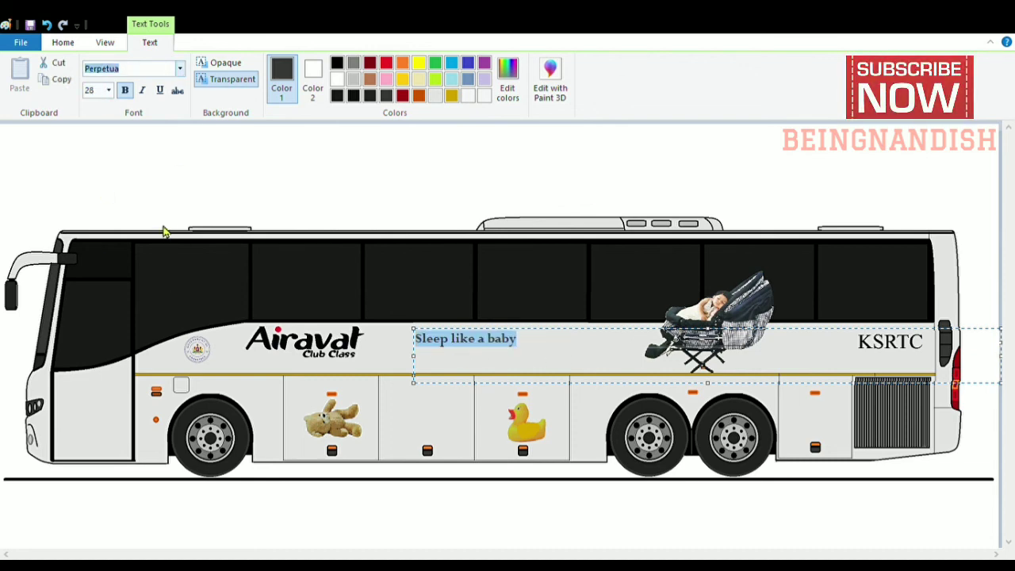
{"action": "left_click", "coordinate": [156, 176]}
Nudge the slogan's text box, add a full stop after "baby" and change the line's text size.
{"action": "left_click_drag", "start_coordinate": [414, 329], "coordinate": [422, 327]}
{"action": "left_click", "coordinate": [601, 351]}
{"action": "type", "text": "."}
{"action": "left_click_drag", "start_coordinate": [593, 353], "coordinate": [420, 341]}
{"action": "left_click", "coordinate": [108, 89]}
{"action": "left_click", "coordinate": [100, 270]}
Add the second line "with multi-axle comfort" at size 26 and move the text block closer to the stroller.
{"action": "left_click", "coordinate": [617, 358]}
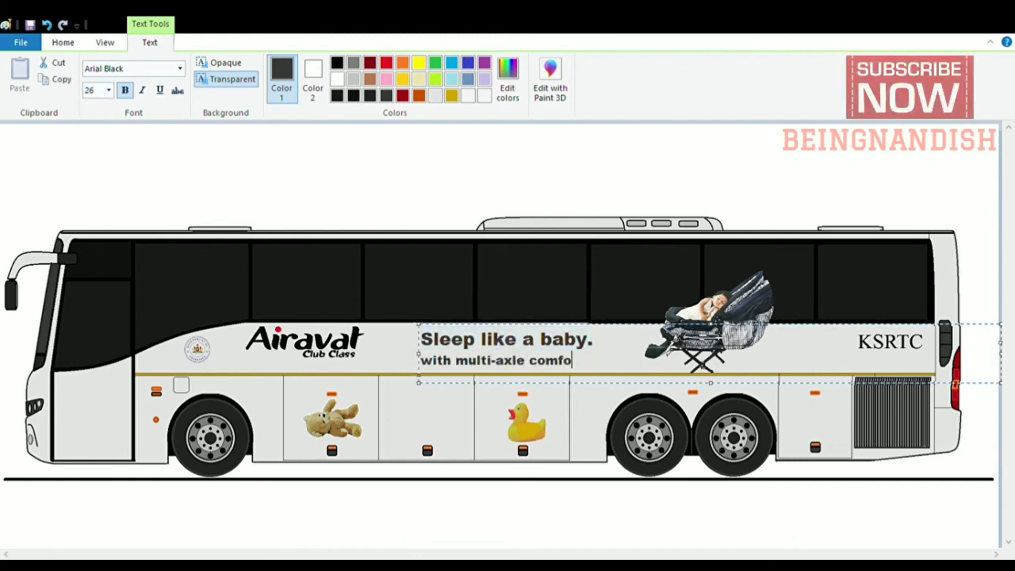
{"action": "left_click_drag", "start_coordinate": [418, 325], "coordinate": [445, 325]}
{"action": "left_click", "coordinate": [571, 198]}
Switch to the Fill tool with white as the fill colour.
{"action": "left_click_drag", "start_coordinate": [1008, 334], "coordinate": [1009, 339]}
{"action": "left_click", "coordinate": [566, 79]}
{"action": "left_click", "coordinate": [200, 69]}
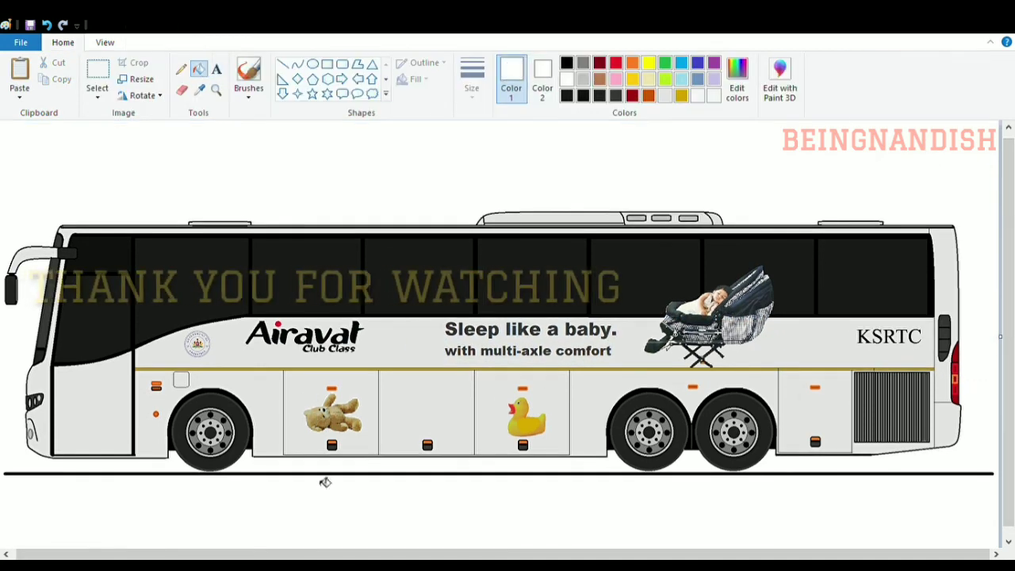